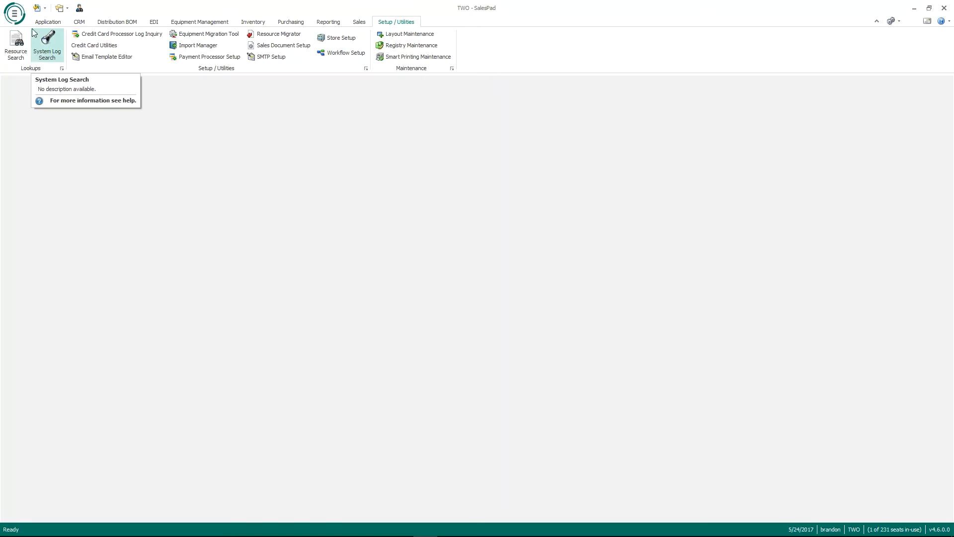
# Step: Open the Security Editor and look up the Report Manager permission by filtering the security names by "Report"
pyautogui.click(14, 13)
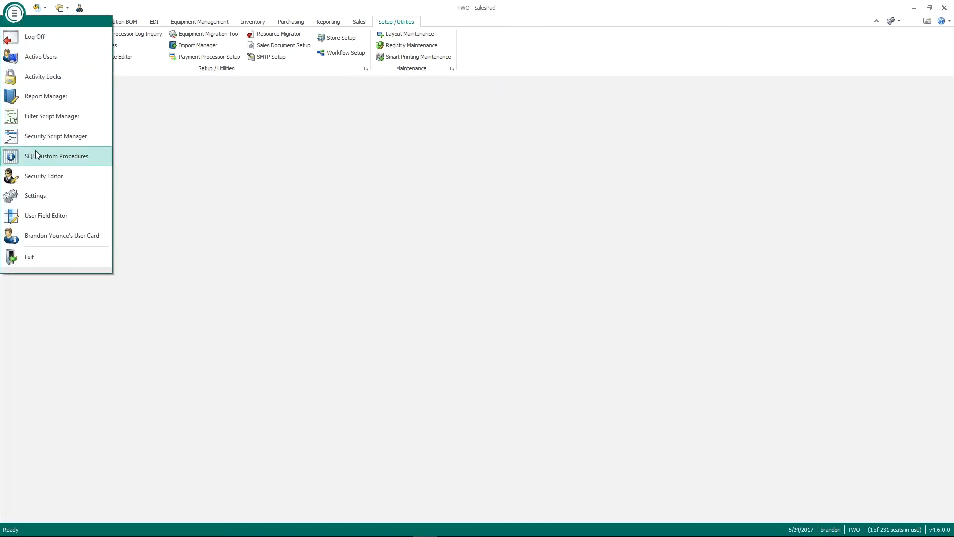
pyautogui.click(55, 177)
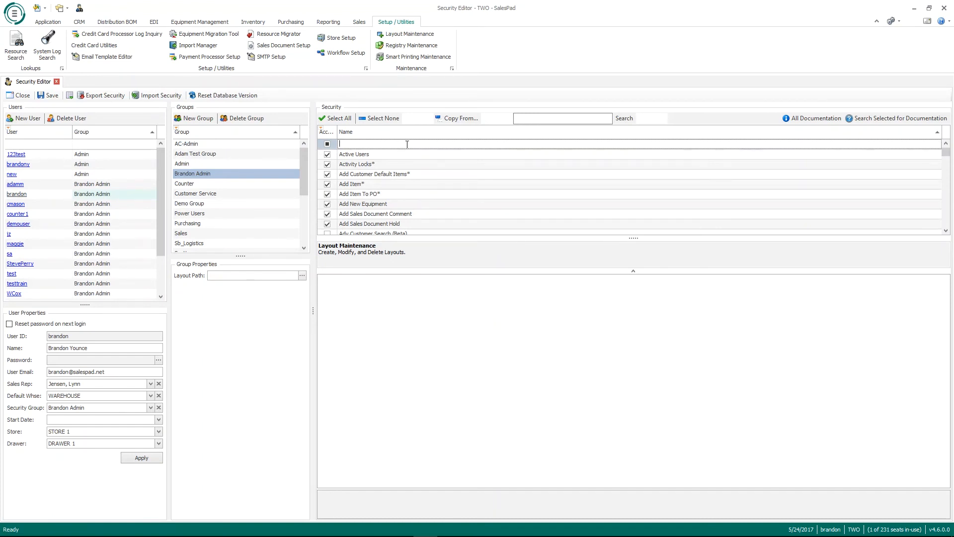
pyautogui.write('Report')
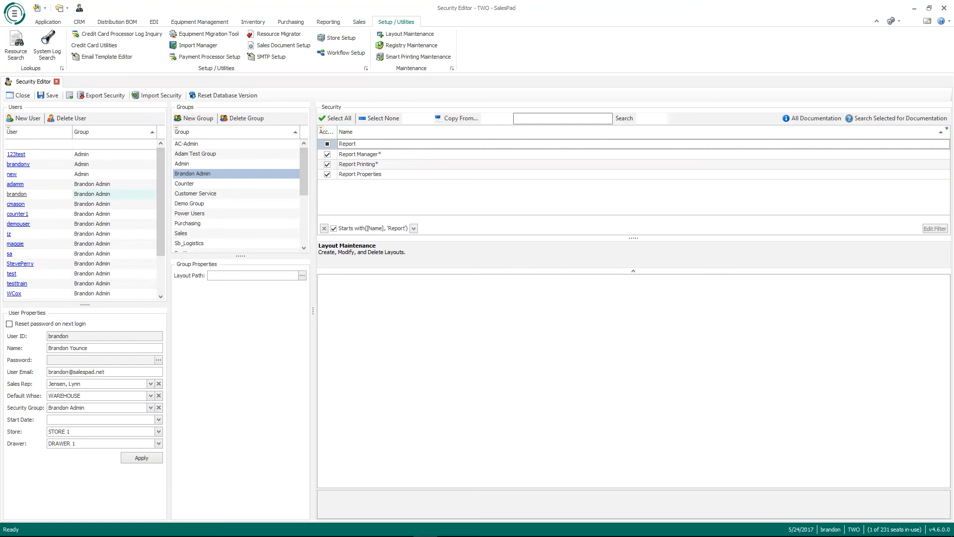
pyautogui.click(406, 155)
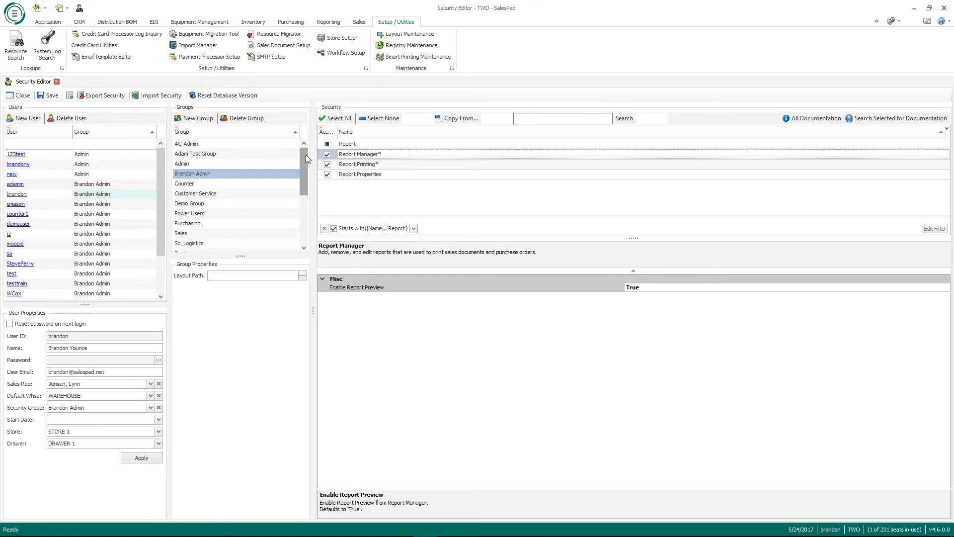
# Step: Filter the security names by "print" instead and check the Admin Mode setting of Print Report
pyautogui.click(367, 144)
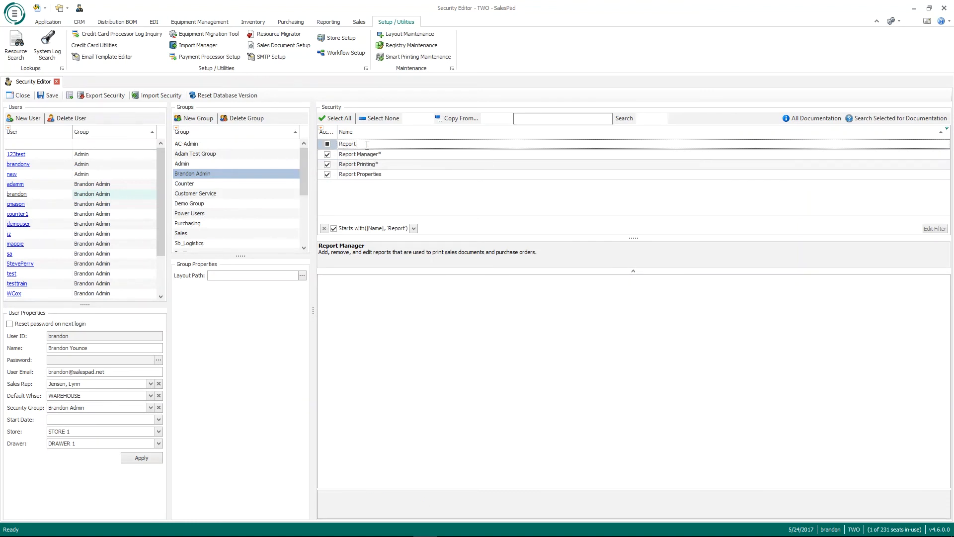
pyautogui.press('BackSpace')
pyautogui.press('BackSpace')
pyautogui.press('BackSpace')
pyautogui.press('BackSpace')
pyautogui.press('BackSpace')
pyautogui.press('BackSpace')
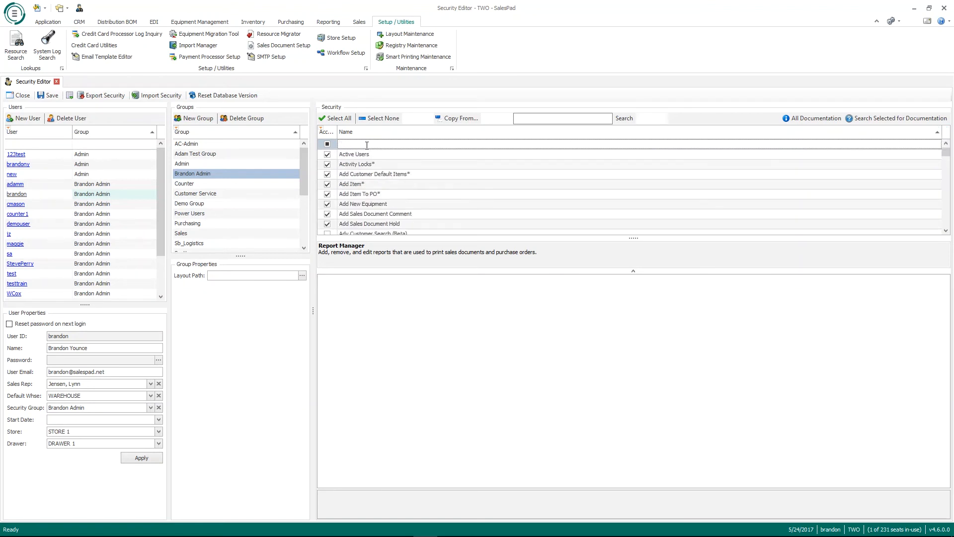
pyautogui.write('print')
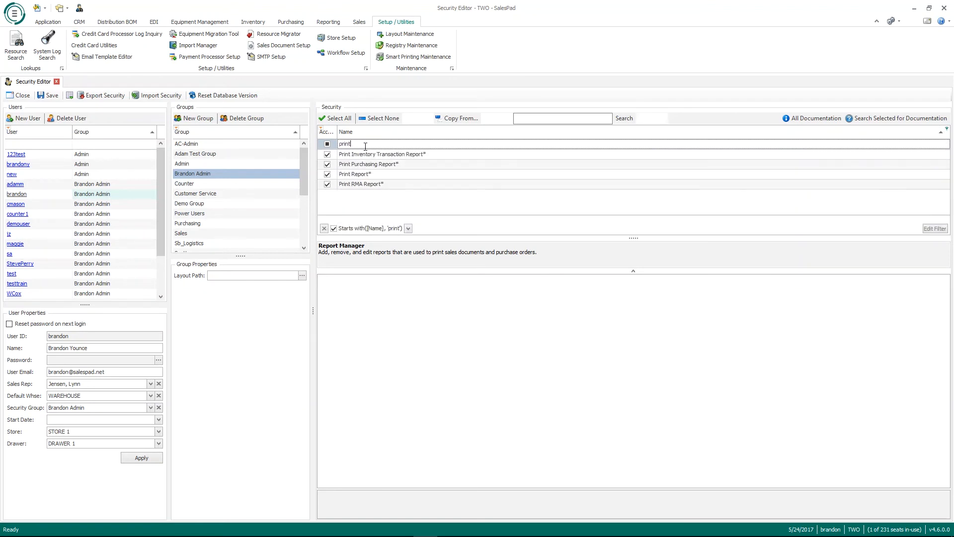
pyautogui.click(368, 176)
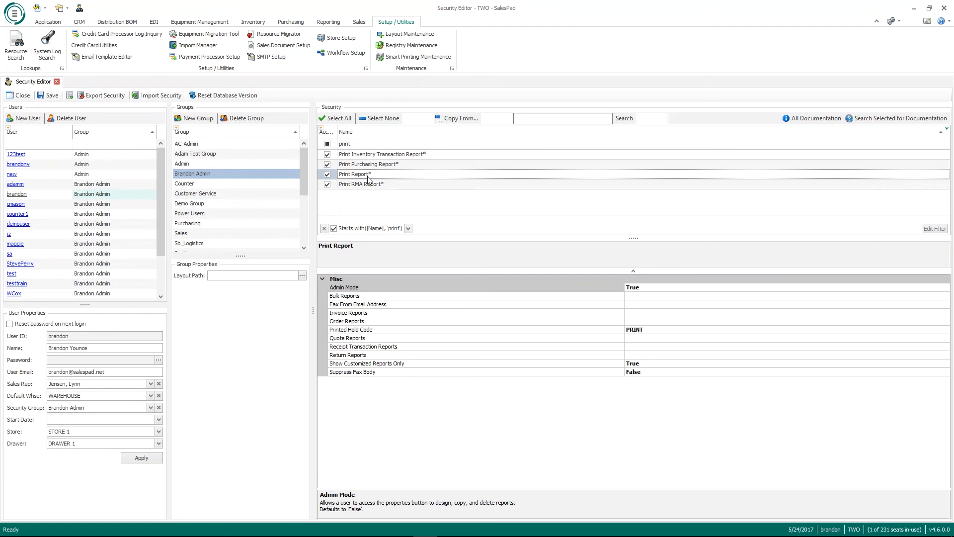
pyautogui.click(361, 288)
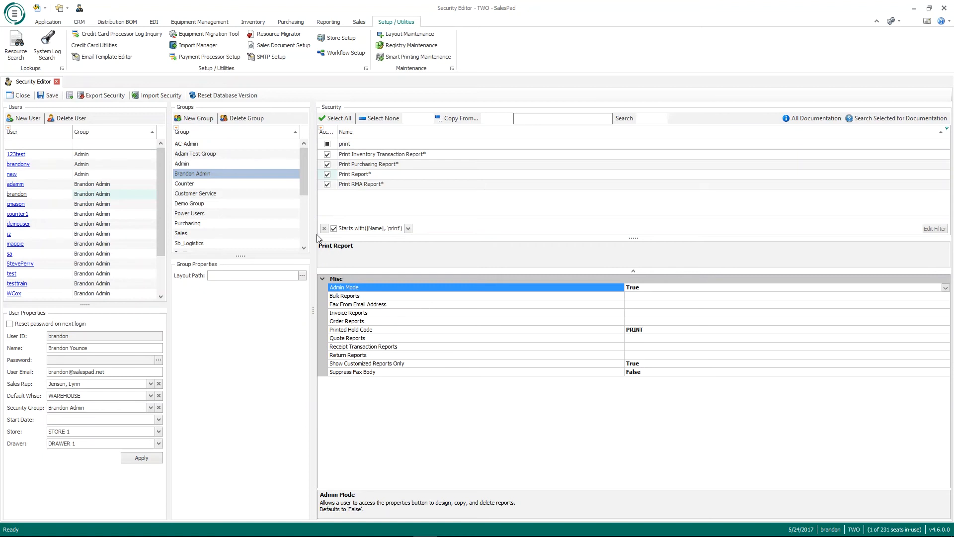
pyautogui.click(56, 81)
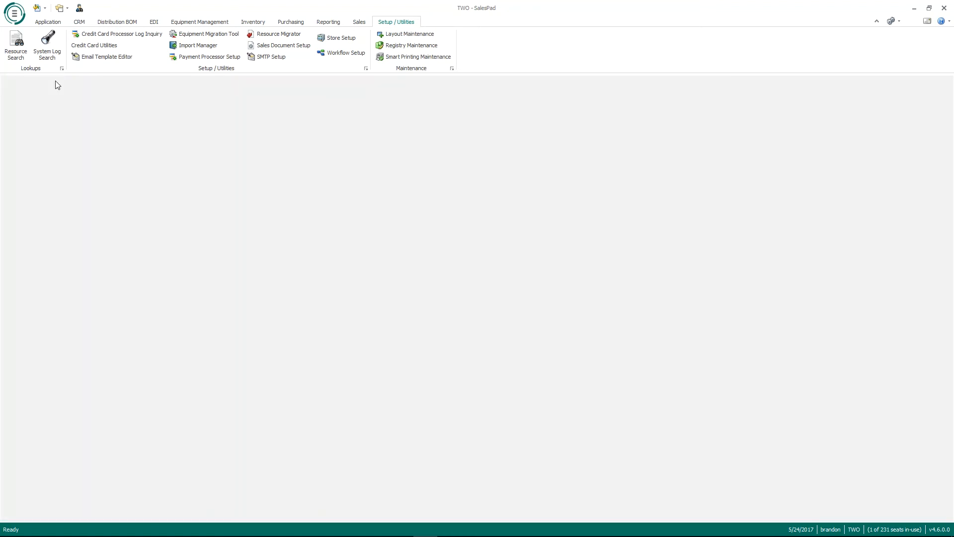
# Step: Open the Report Manager and filter the report list to non-custom reports only
pyautogui.click(15, 15)
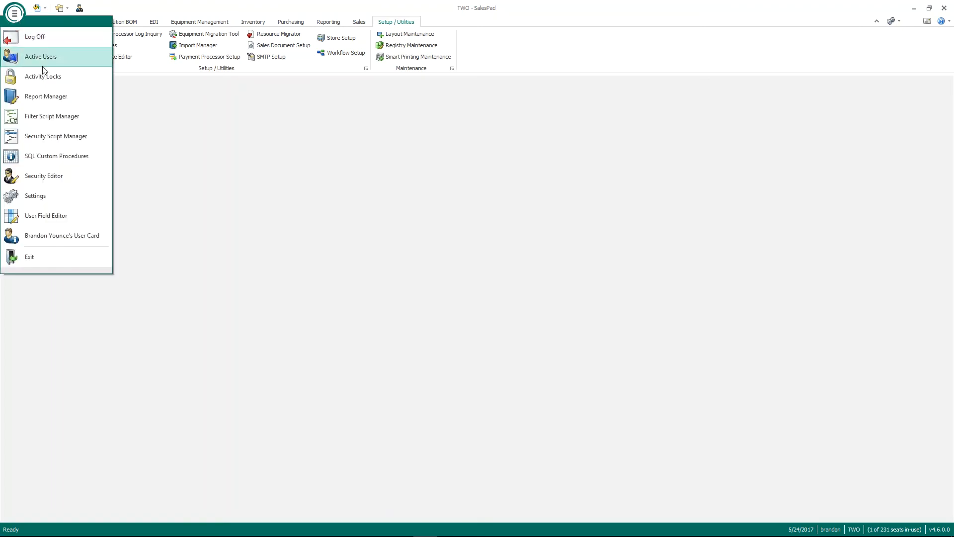
pyautogui.click(45, 96)
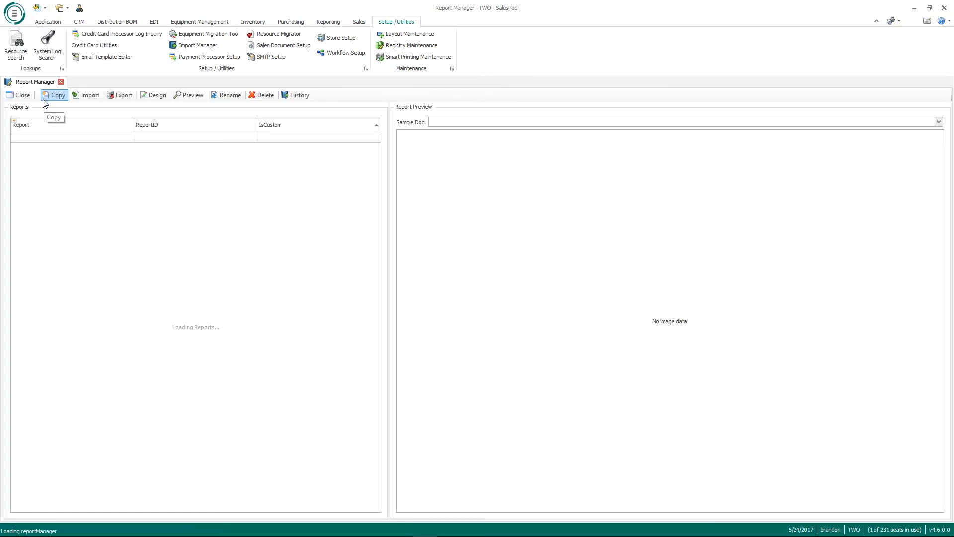
pyautogui.click(316, 137)
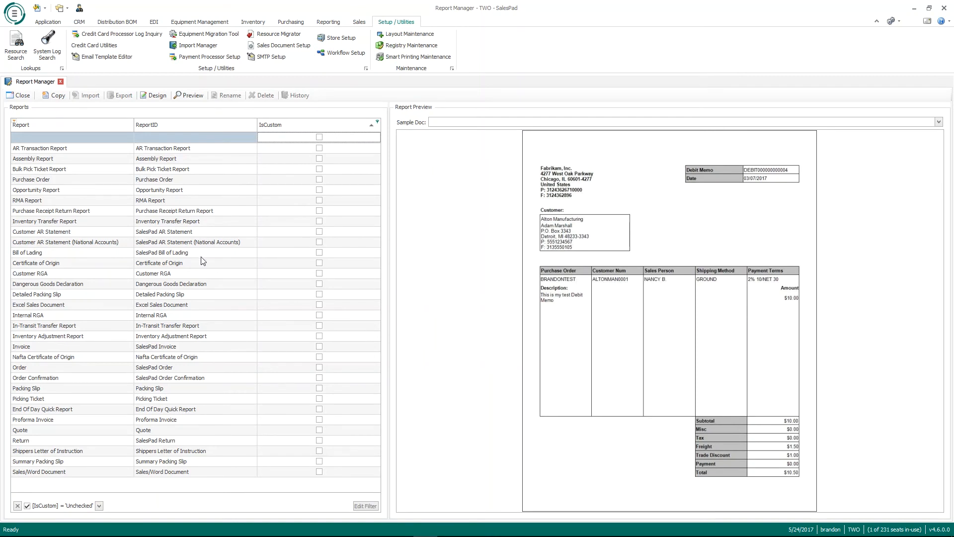
# Step: Copy the built-in Order report under the name "Standard Order Form"
pyautogui.click(60, 368)
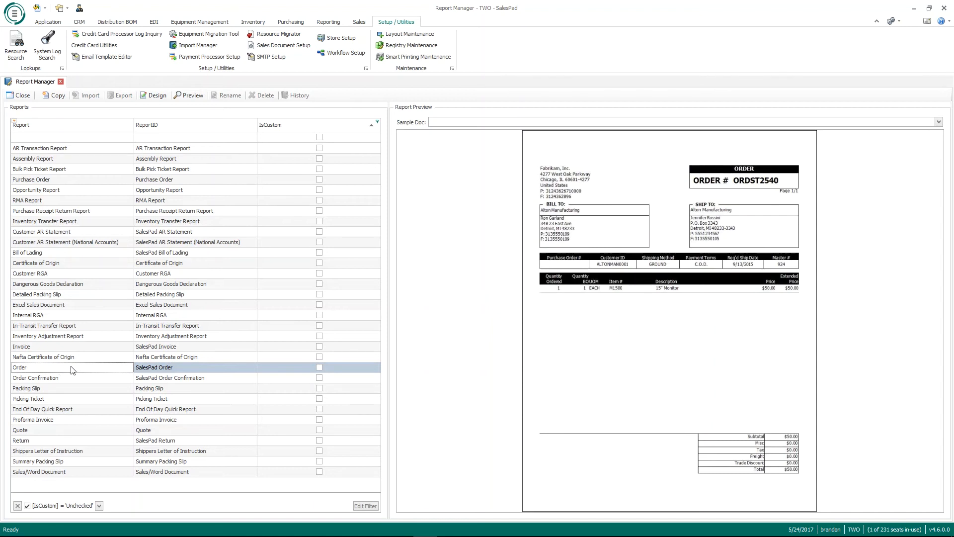
pyautogui.click(57, 95)
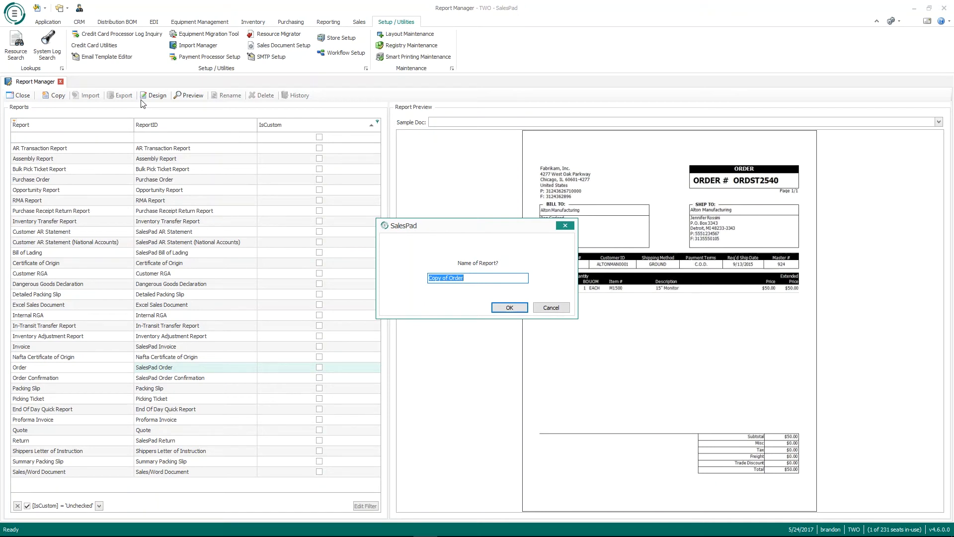
pyautogui.write('Standard Order Form')
pyautogui.press('Return')
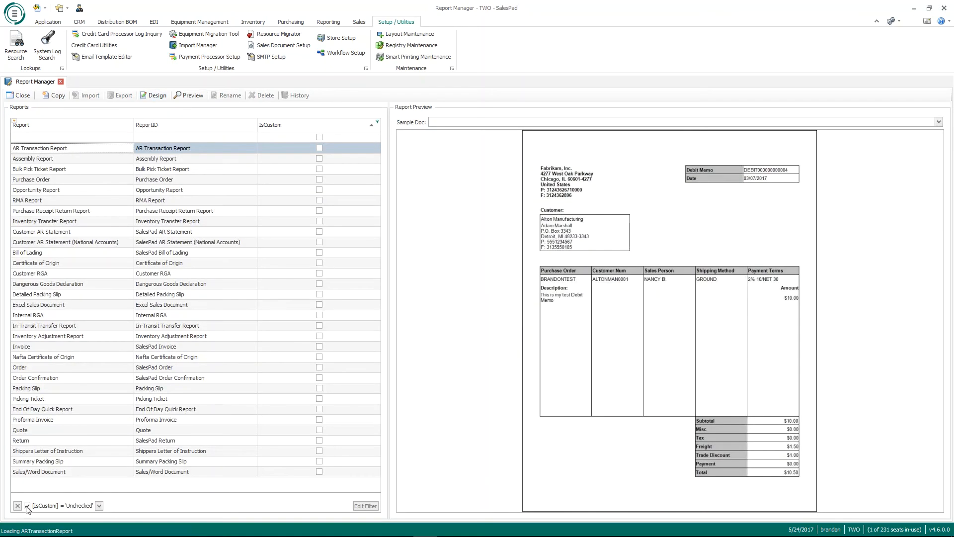
# Step: Replace the custom-report filter with a report name filter of "St" and open Standard Order Form for designing
pyautogui.click(18, 506)
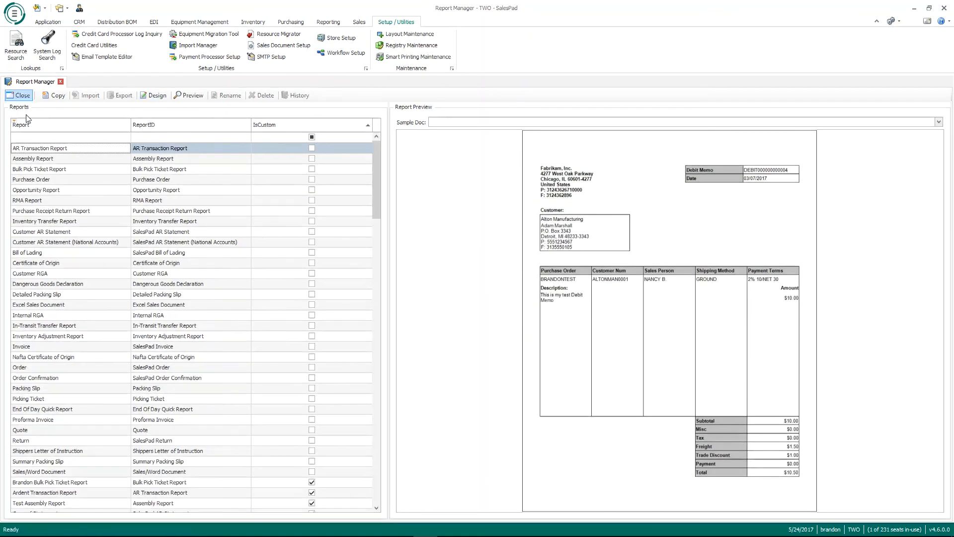
pyautogui.click(43, 138)
pyautogui.write('St')
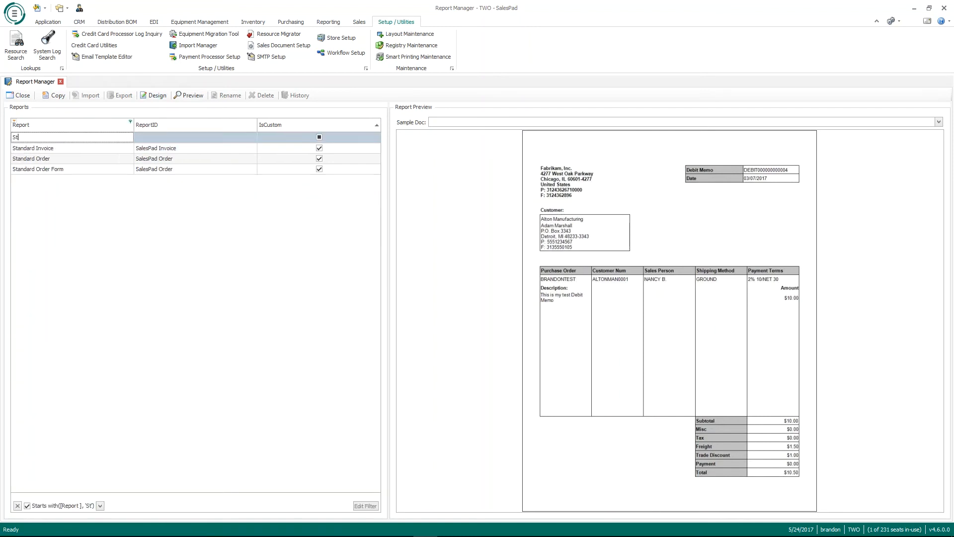
pyautogui.click(47, 170)
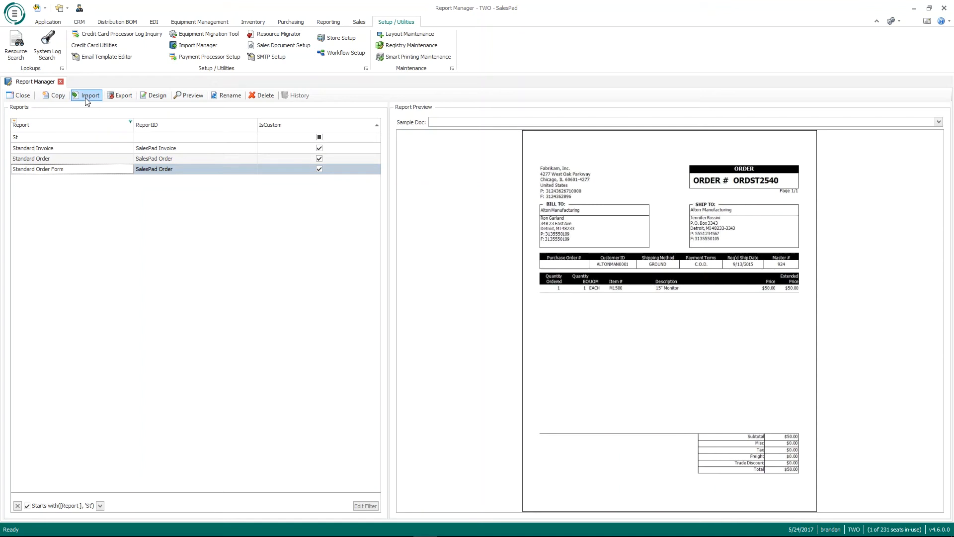
pyautogui.click(157, 101)
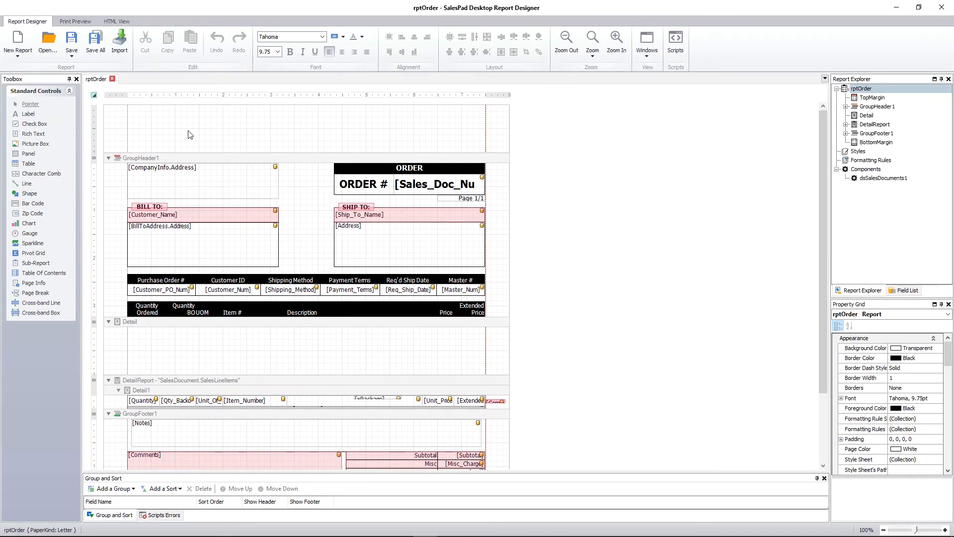
# Step: Reduce the height of the order report's top margin band to about half an inch
pyautogui.moveTo(91, 157); pyautogui.dragTo(91, 134)
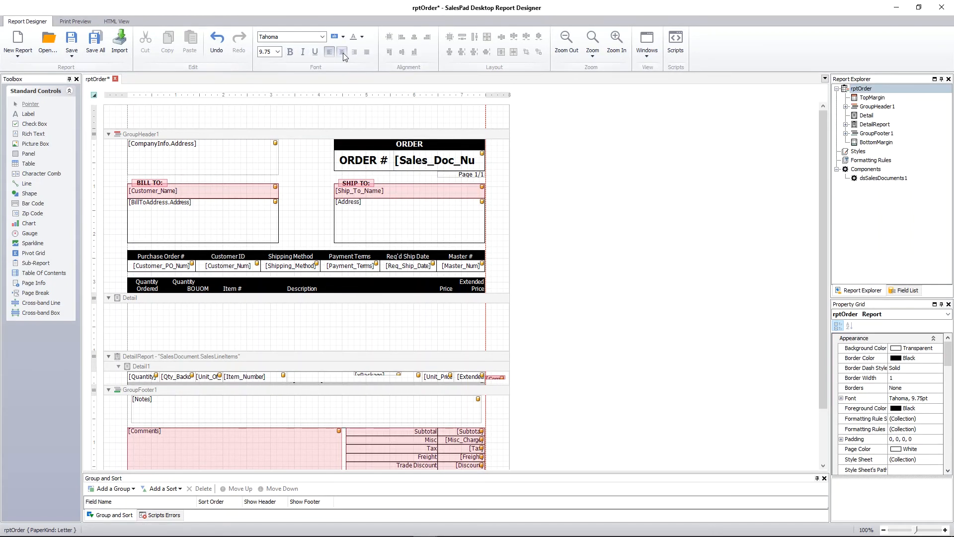
pyautogui.click(617, 48)
pyautogui.click(575, 48)
pyautogui.click(575, 45)
pyautogui.click(612, 42)
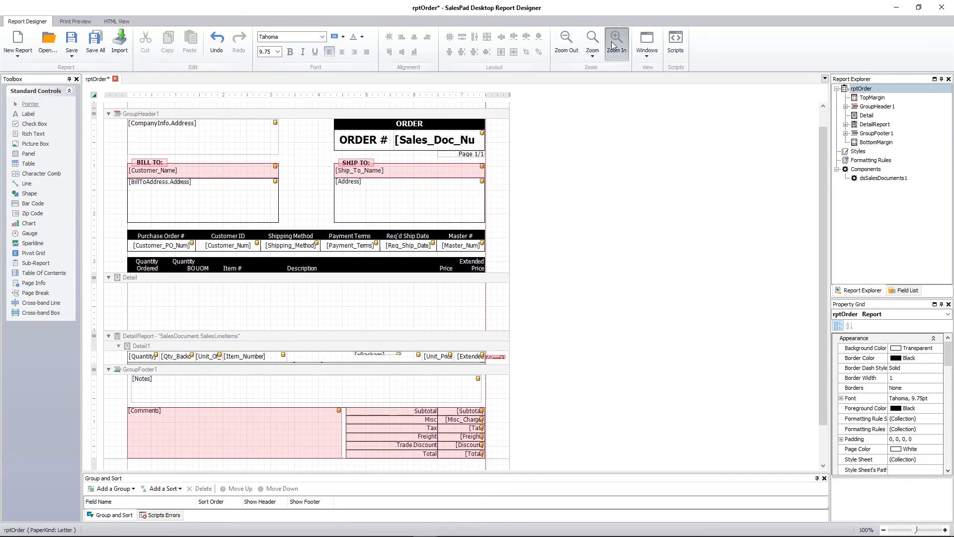
# Step: Check the order report in print preview and HTML view, and return to the report designer
pyautogui.click(75, 21)
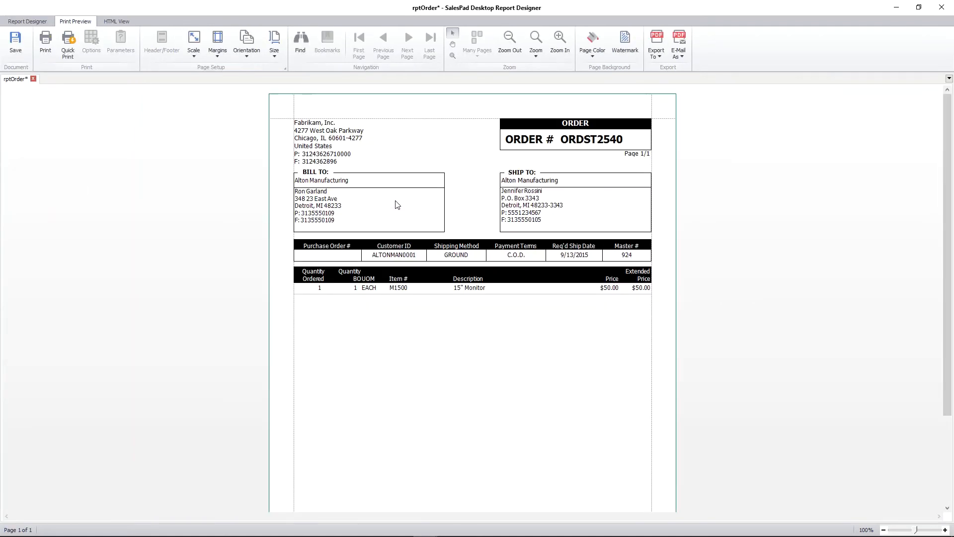
pyautogui.scroll(-3, 395, 205)
pyautogui.scroll(3, 388, 200)
pyautogui.click(106, 25)
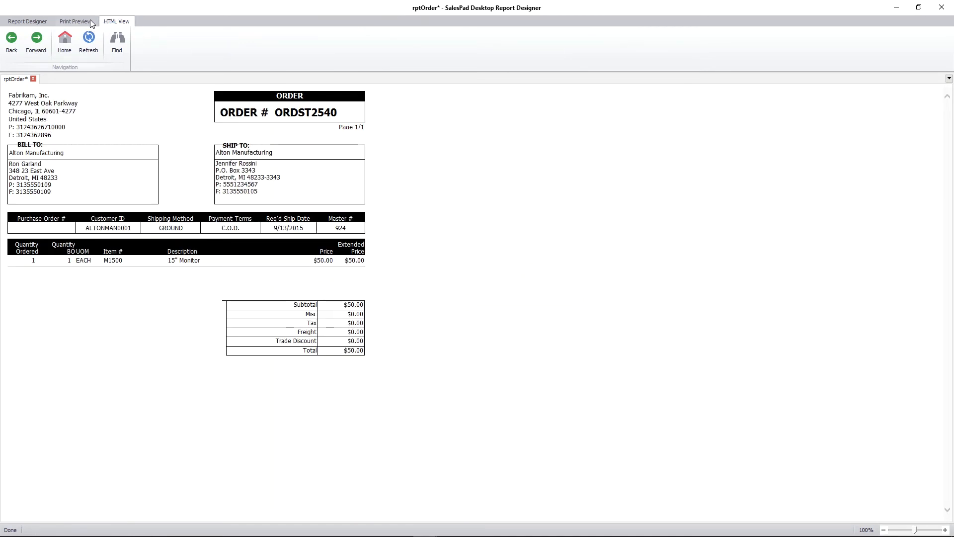
pyautogui.click(37, 23)
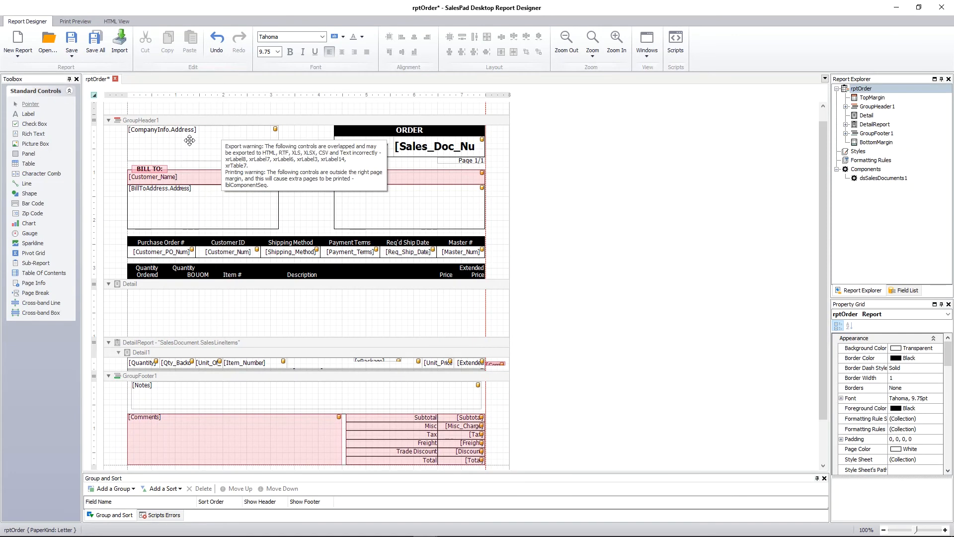
# Step: Try to move the company address label within the group header
pyautogui.click(217, 140)
pyautogui.moveTo(218, 140); pyautogui.dragTo(184, 140)
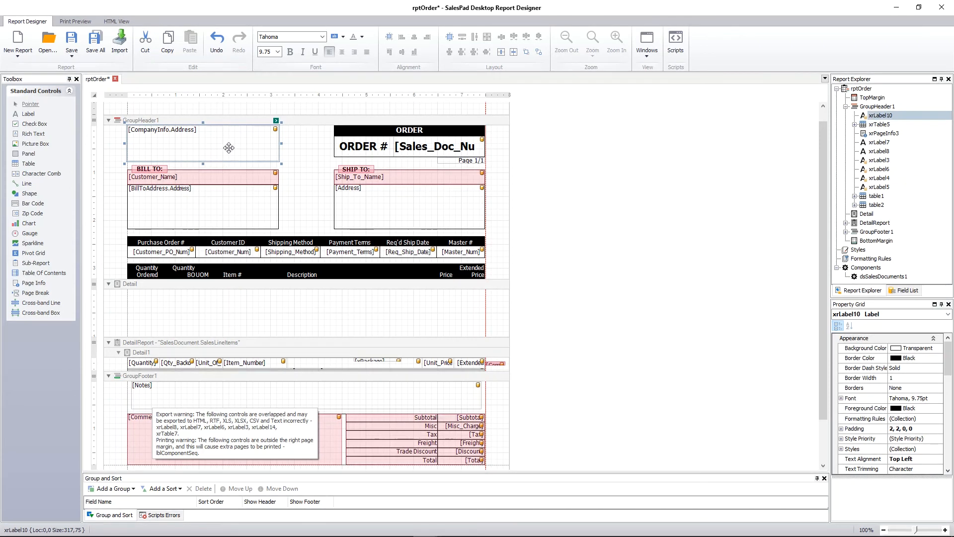
pyautogui.click(291, 144)
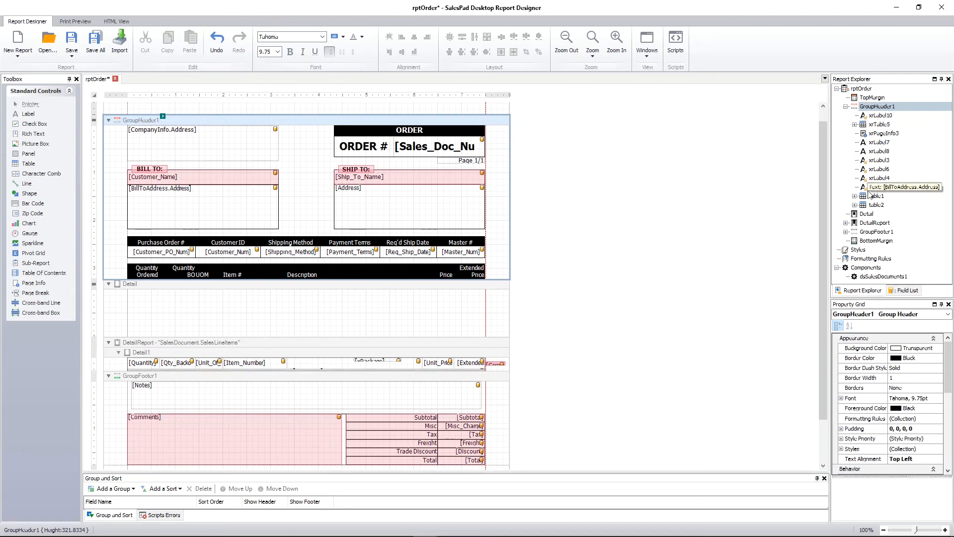
# Step: Use the report's element tree to locate the BILL TO and SHIP TO labels and the two header tables
pyautogui.click(879, 143)
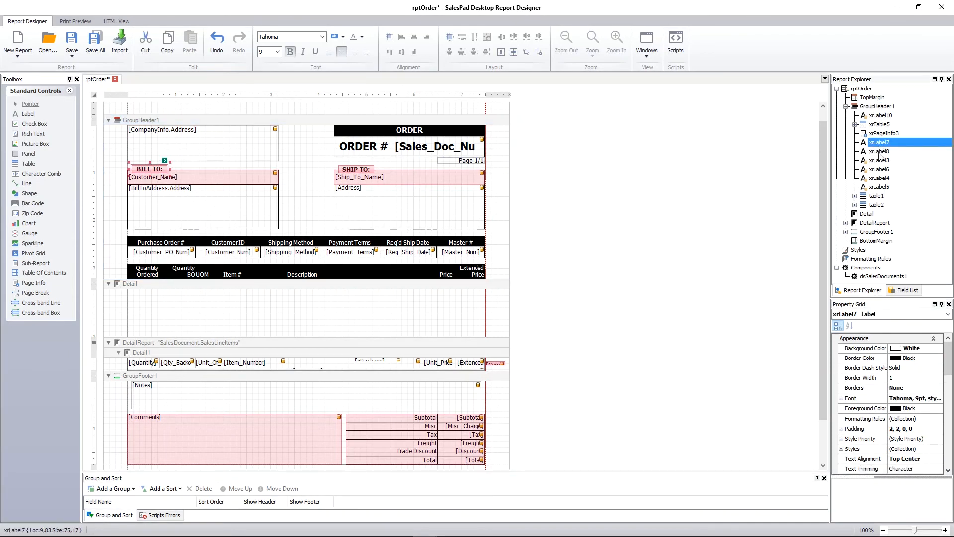
pyautogui.click(880, 151)
pyautogui.click(879, 144)
pyautogui.click(878, 151)
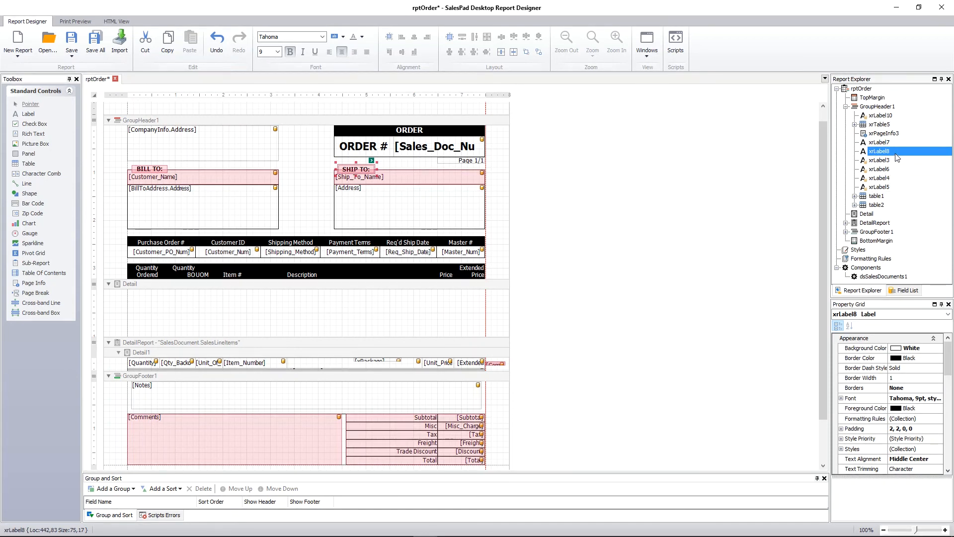
pyautogui.click(876, 196)
pyautogui.click(878, 205)
pyautogui.click(877, 198)
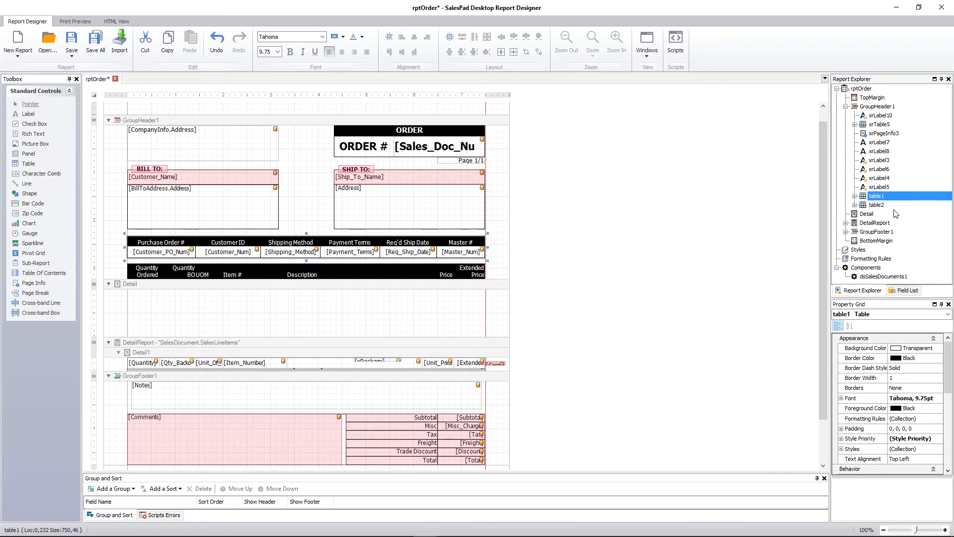
# Step: Collapse the CompanyInfo fields in the data set and browse the fields available under SalesDocument
pyautogui.click(904, 291)
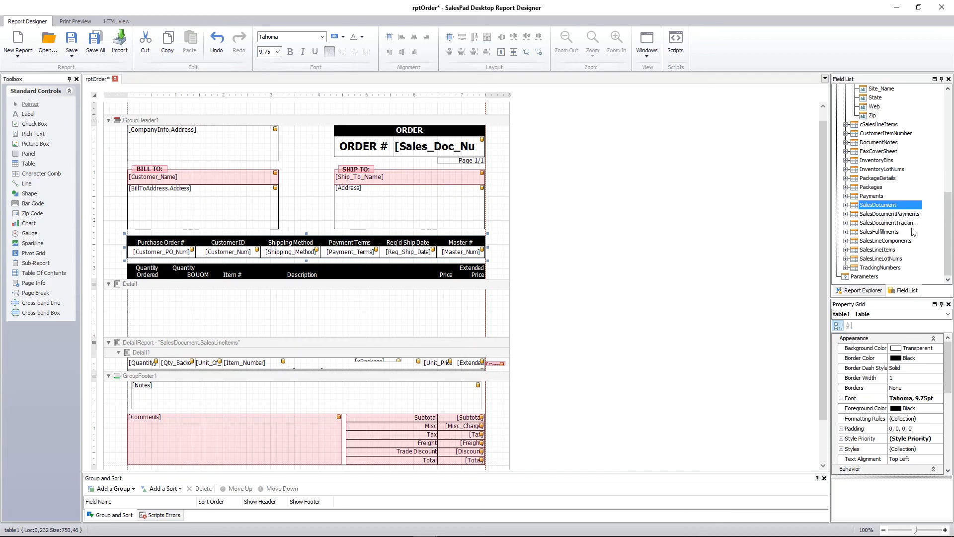
pyautogui.scroll(6, 911, 222)
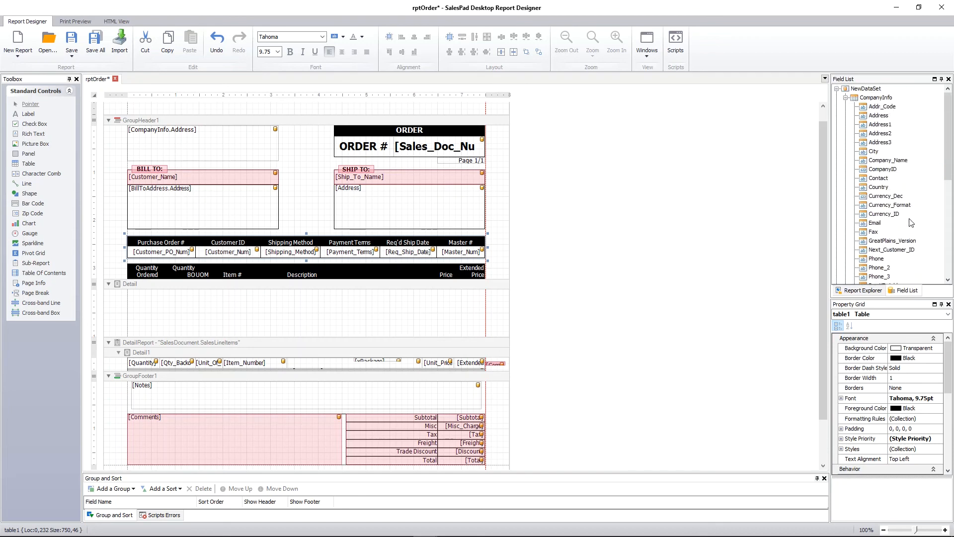
pyautogui.click(846, 98)
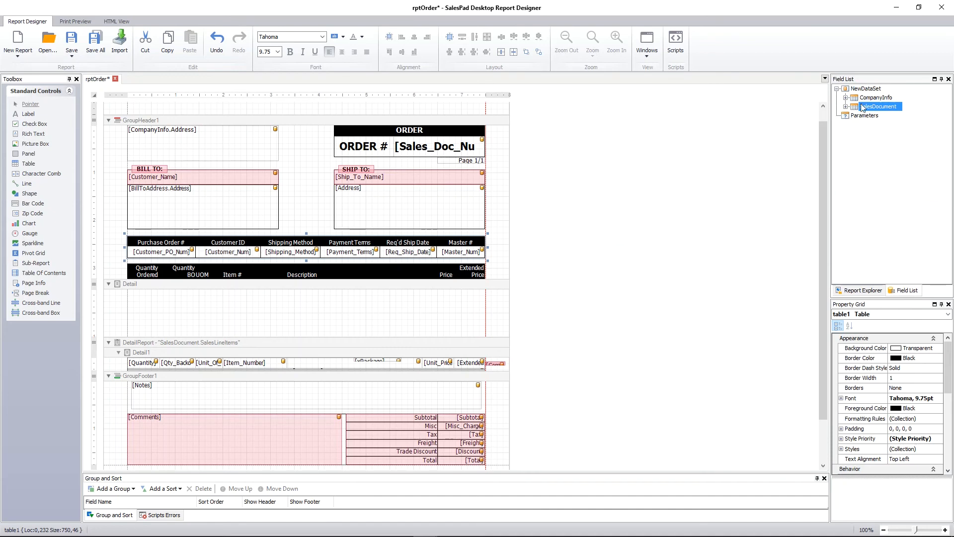
pyautogui.click(845, 106)
pyautogui.scroll(-3, 864, 201)
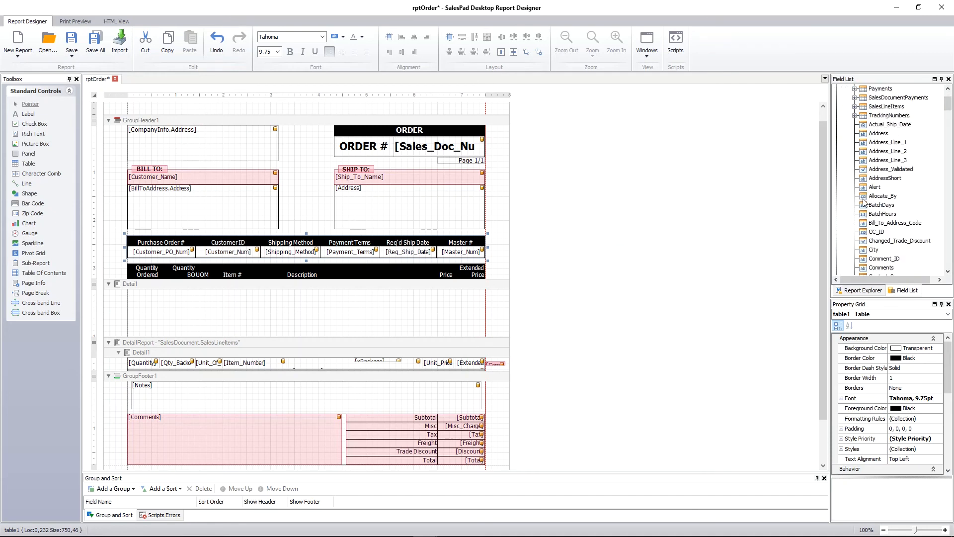
pyautogui.scroll(-20, 864, 202)
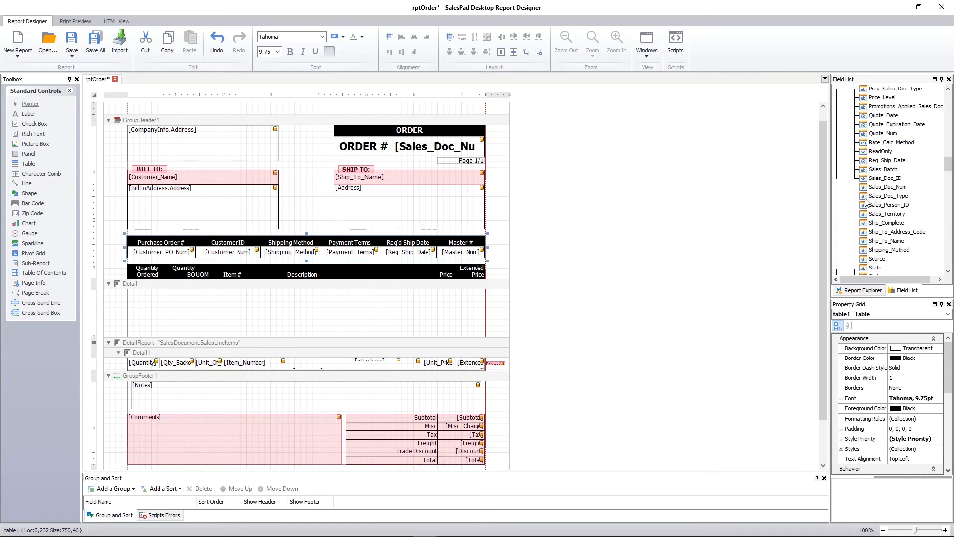
# Step: Look through the full list of SalesDocument fields in the data set, including the user-defined fields and custom fields prefixed with x
pyautogui.scroll(-15, 865, 201)
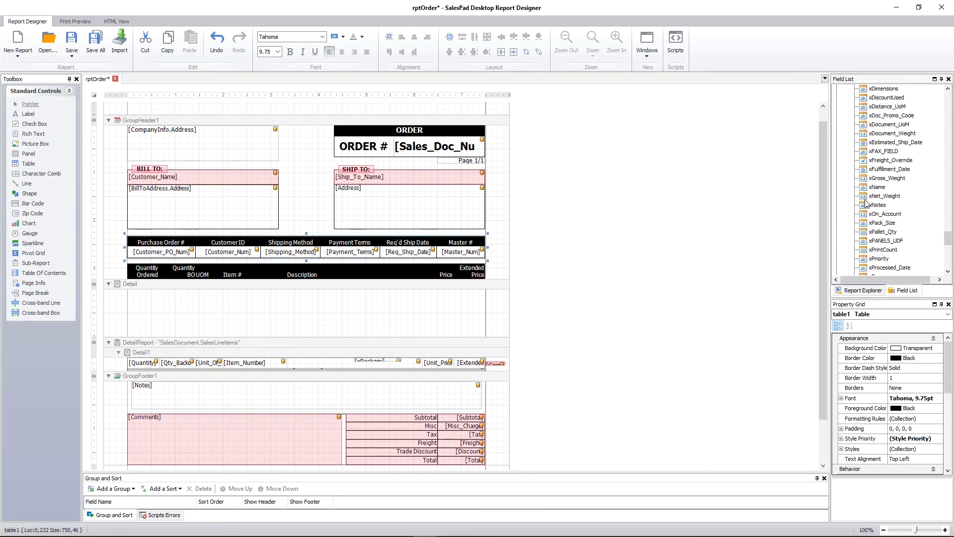
pyautogui.scroll(-3, 865, 204)
pyautogui.moveTo(948, 255); pyautogui.dragTo(948, 102)
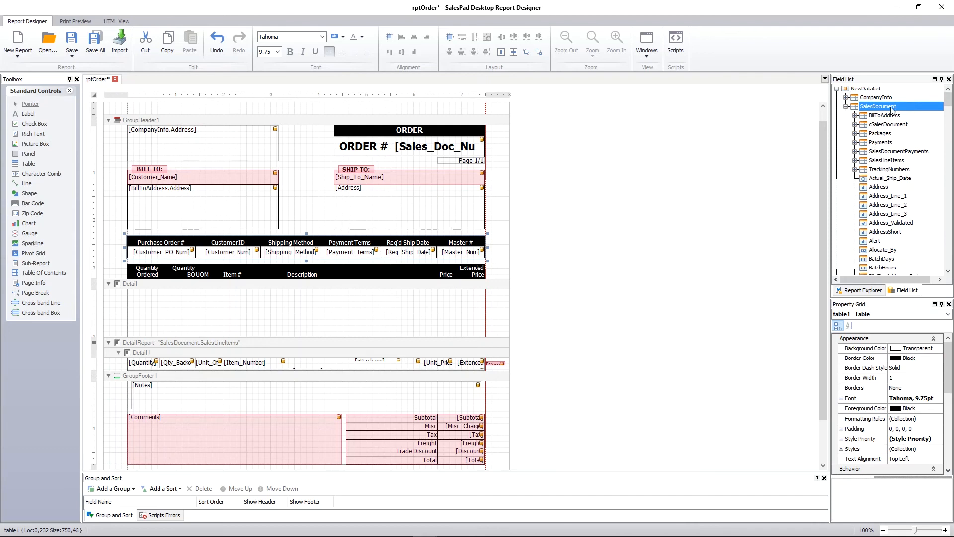
pyautogui.scroll(-12, 892, 149)
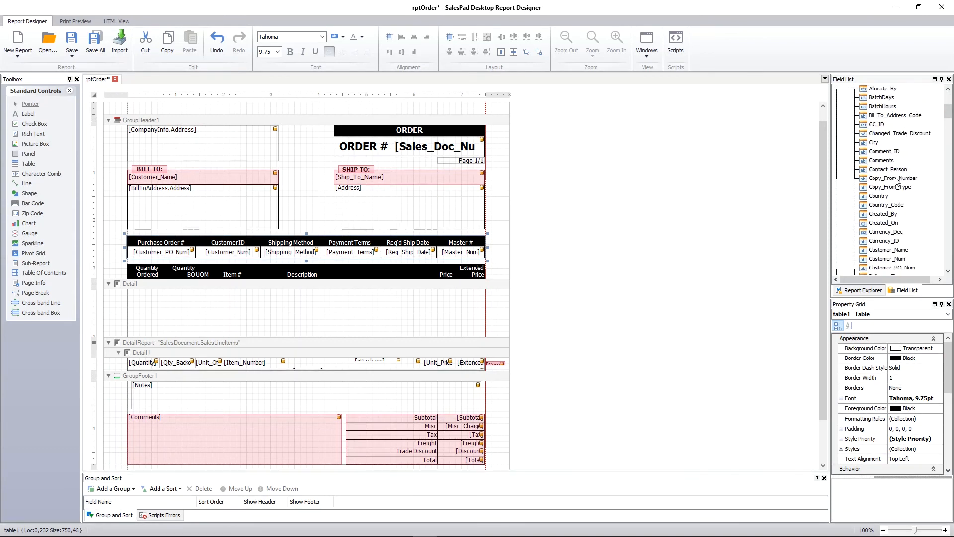
pyautogui.scroll(-10, 897, 180)
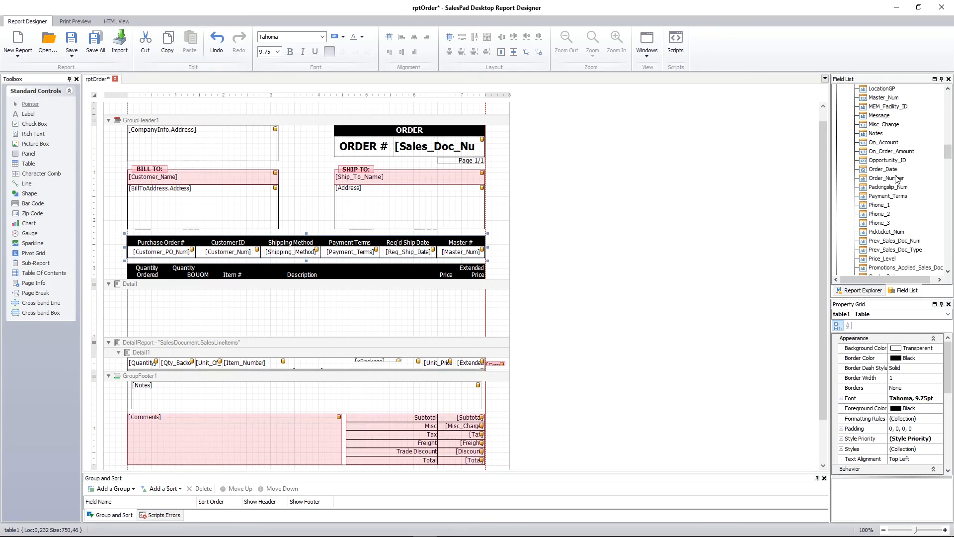
pyautogui.scroll(-6, 895, 176)
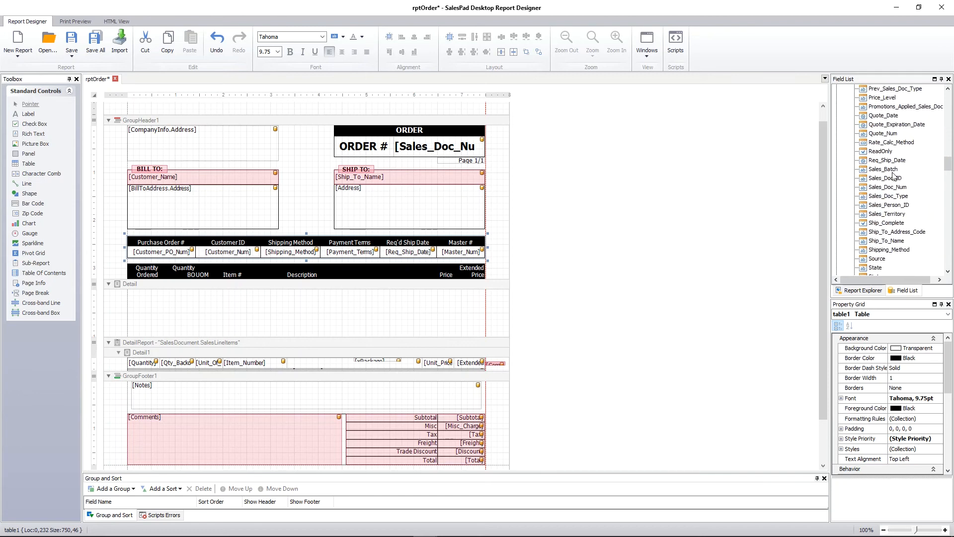
pyautogui.scroll(-8, 893, 174)
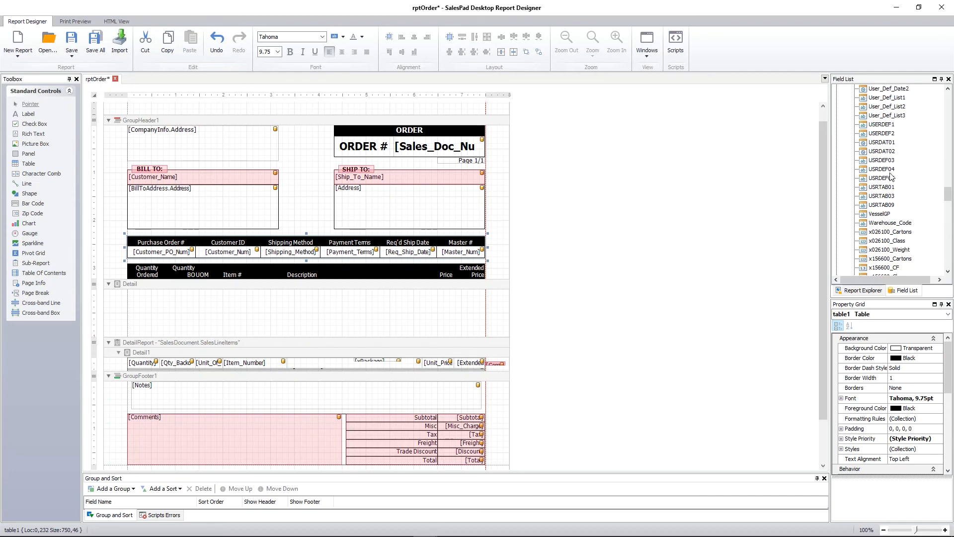
pyautogui.scroll(-3, 899, 194)
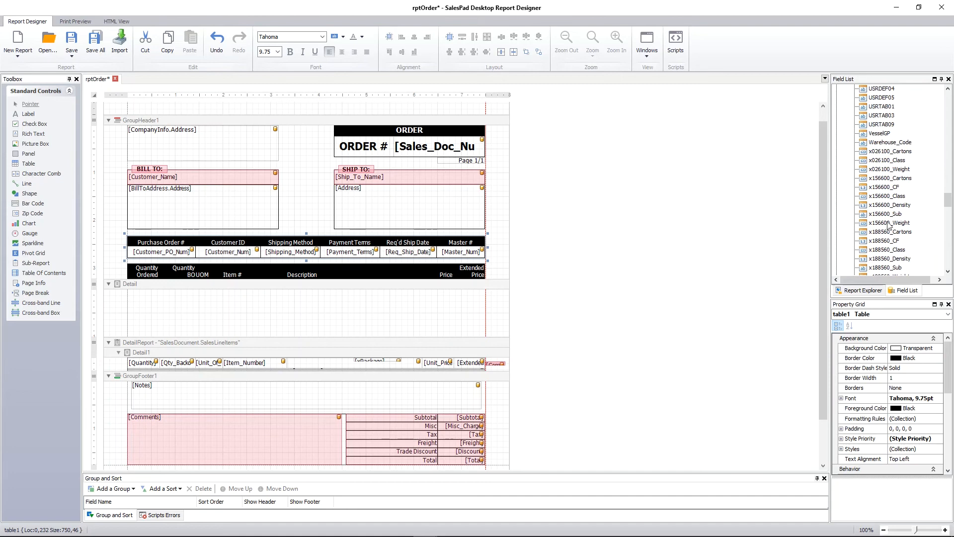
pyautogui.scroll(-15, 901, 188)
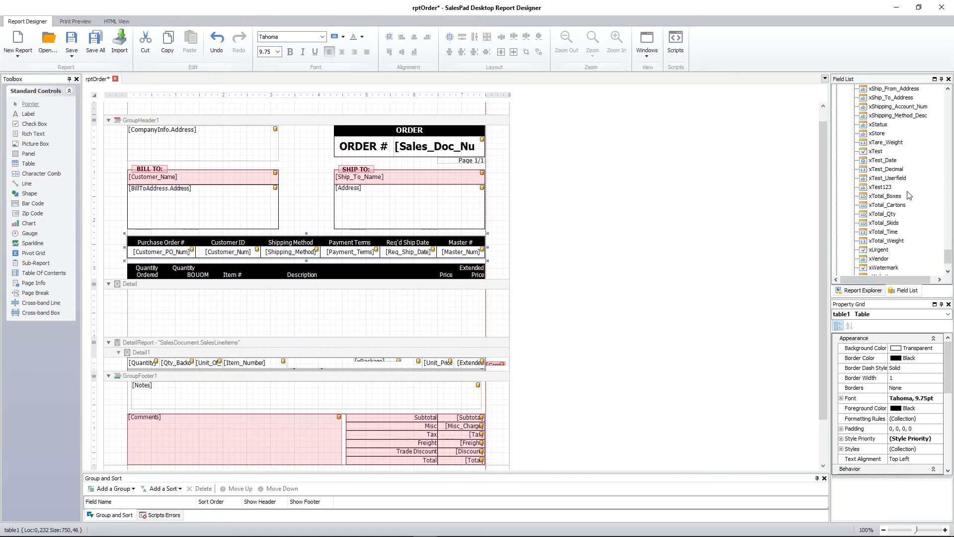
pyautogui.moveTo(948, 262); pyautogui.dragTo(949, 102)
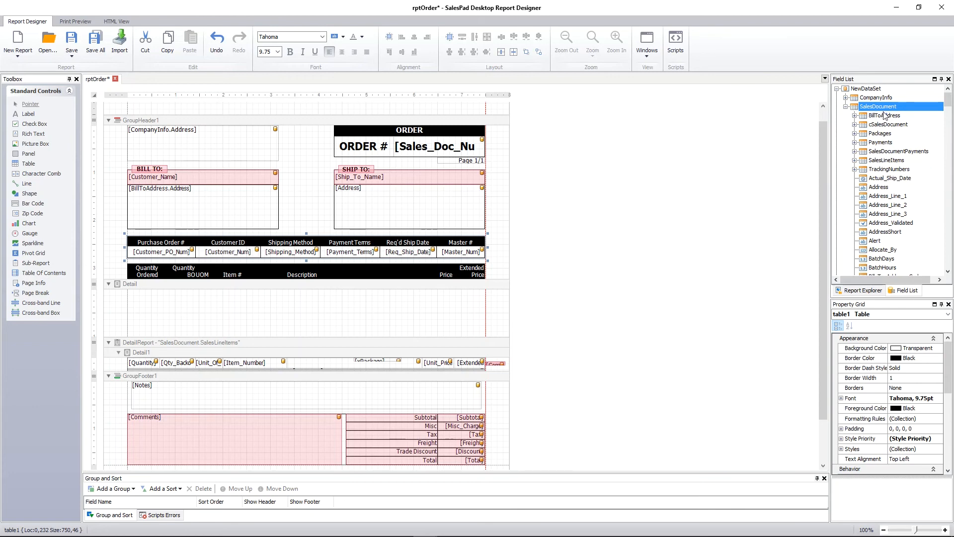
# Step: Examine the fields of the cSalesDocument table nested under SalesDocument, and collapse the table again
pyautogui.click(855, 125)
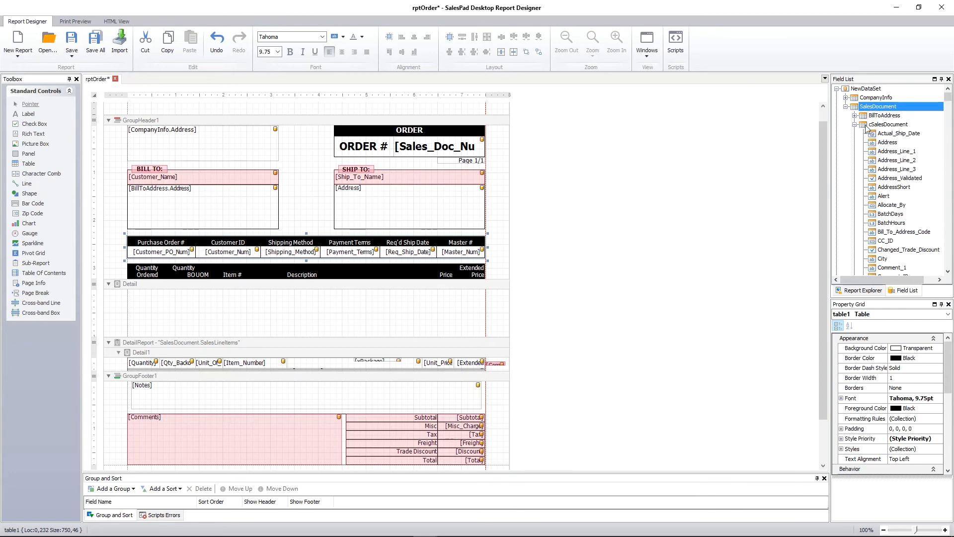
pyautogui.click(855, 124)
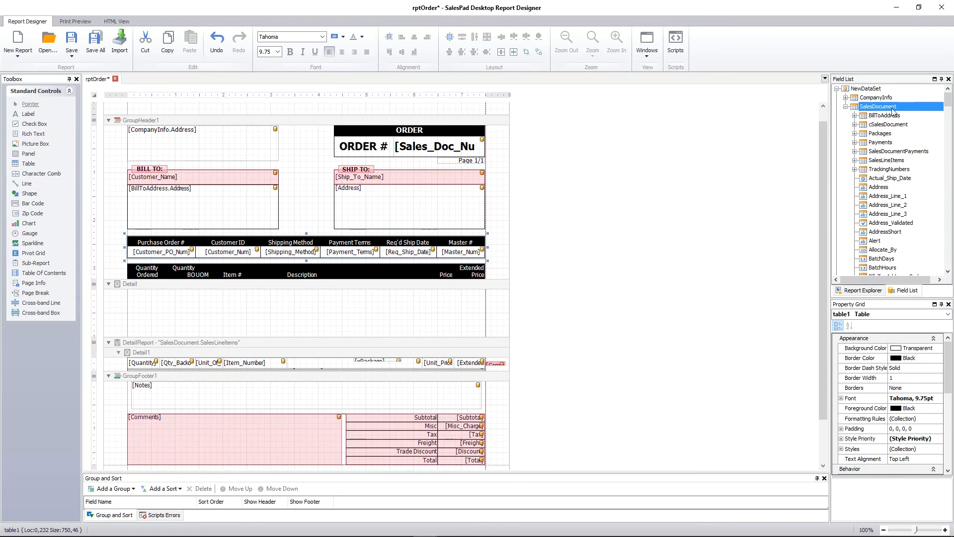
pyautogui.click(854, 125)
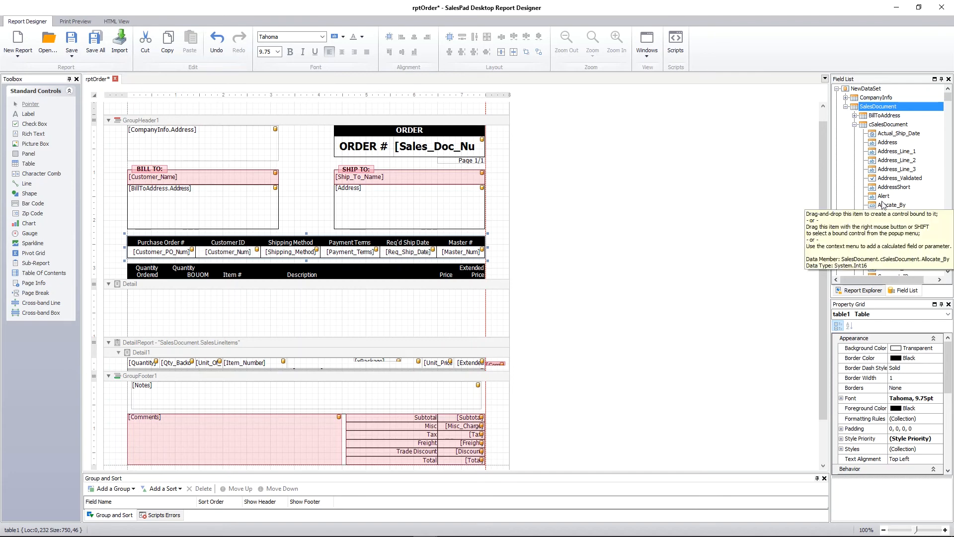
pyautogui.click(855, 125)
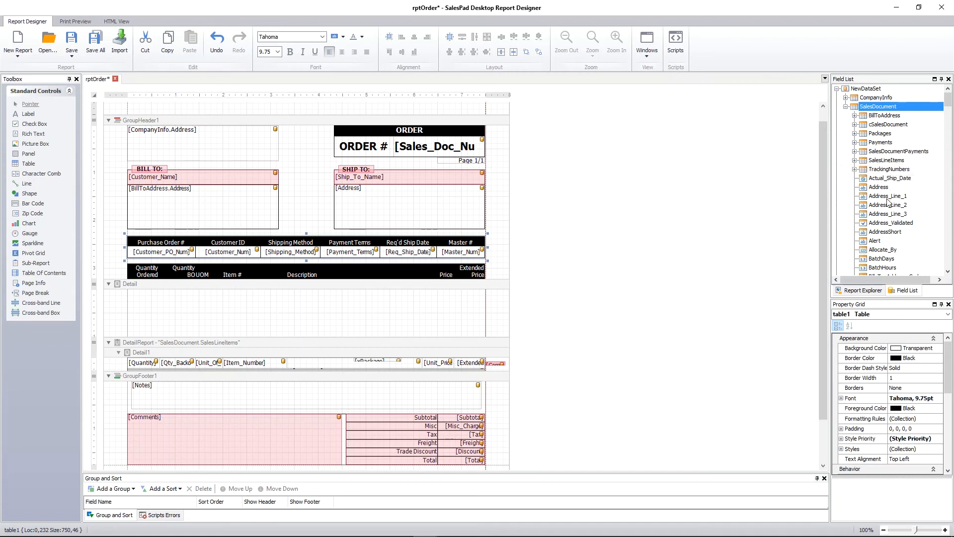
# Step: Examine the SalesDocument Address field and the properties of the address label in the SHIP TO box
pyautogui.scroll(-1, 897, 202)
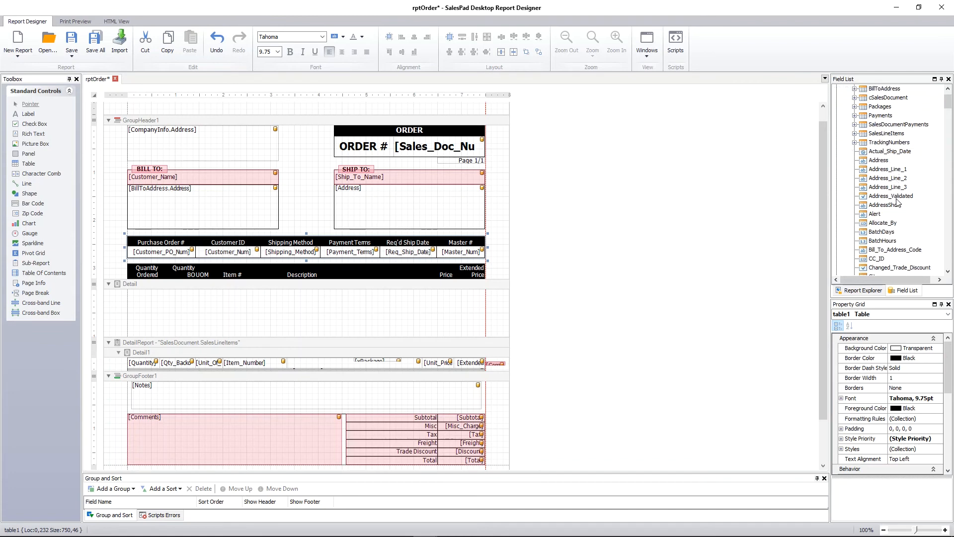
pyautogui.click(879, 161)
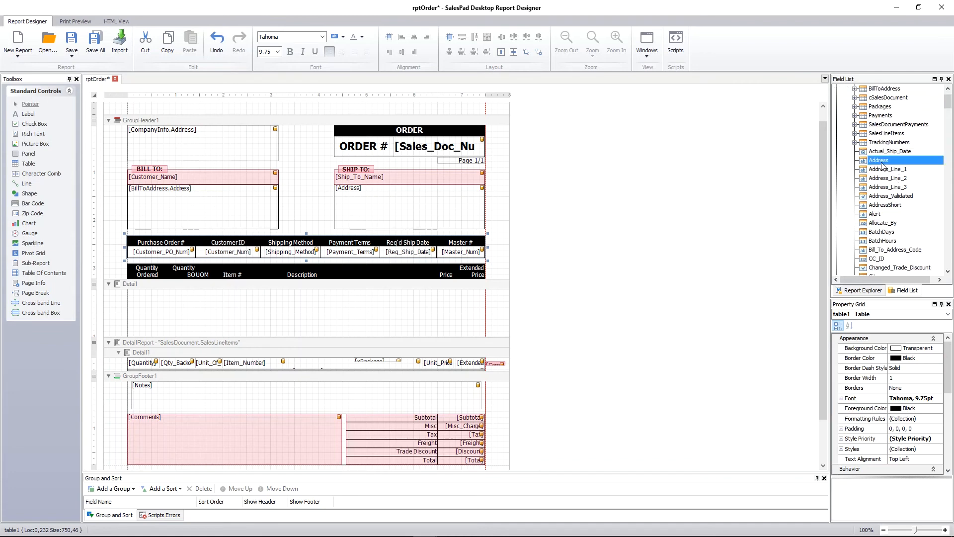
pyautogui.click(430, 194)
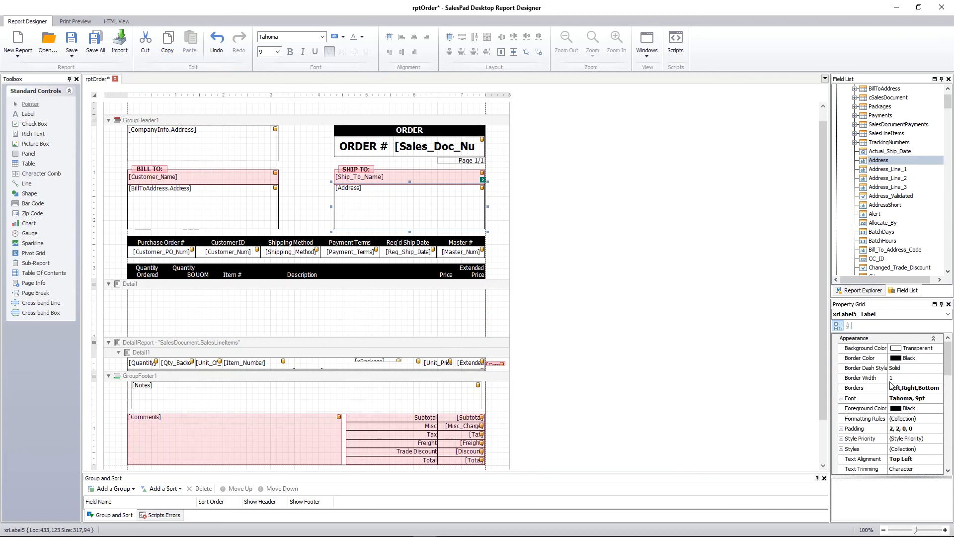
pyautogui.scroll(-6, 907, 388)
pyautogui.scroll(6, 907, 388)
pyautogui.click(313, 207)
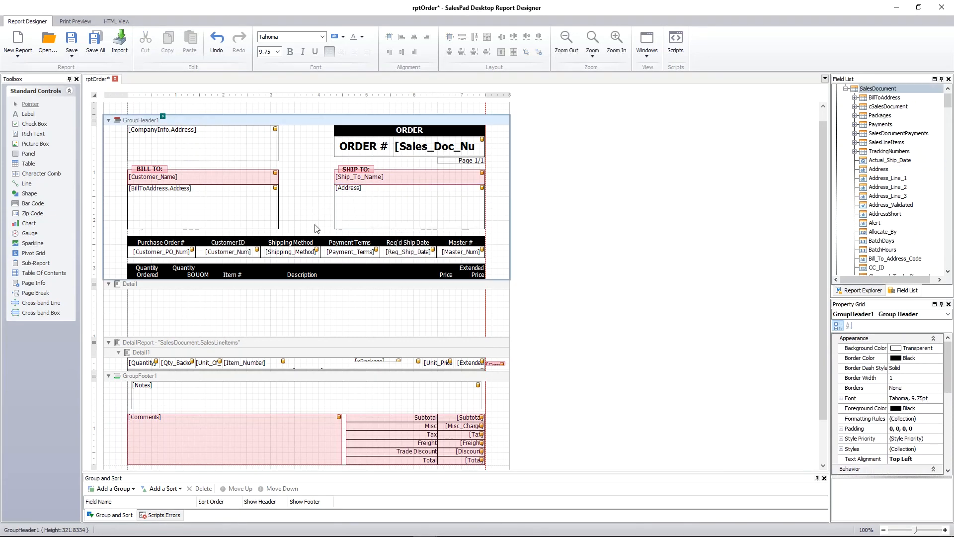
# Step: Shrink the empty Detail band to no height and place a new label in the group header between the bill-to and ship-to boxes
pyautogui.moveTo(94, 339); pyautogui.dragTo(92, 287)
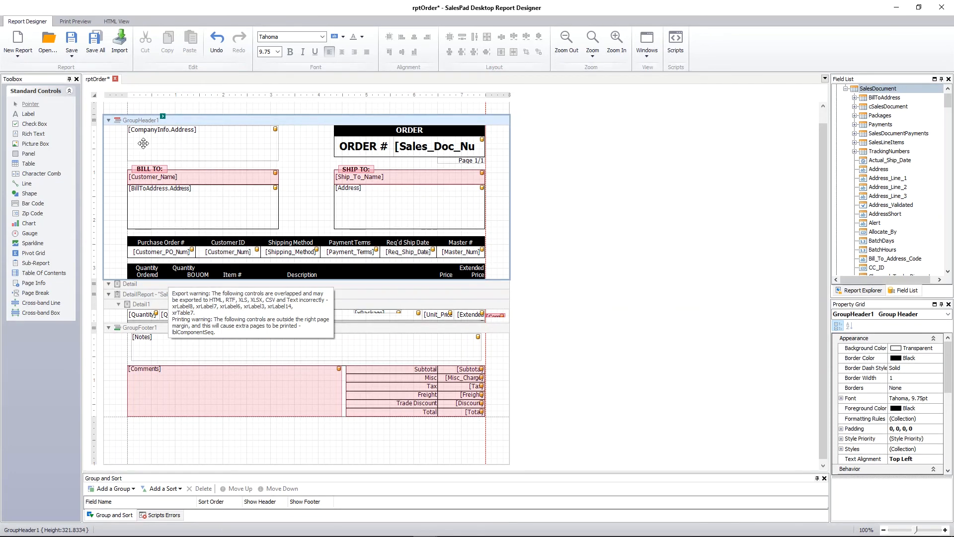
pyautogui.moveTo(28, 115); pyautogui.dragTo(305, 168)
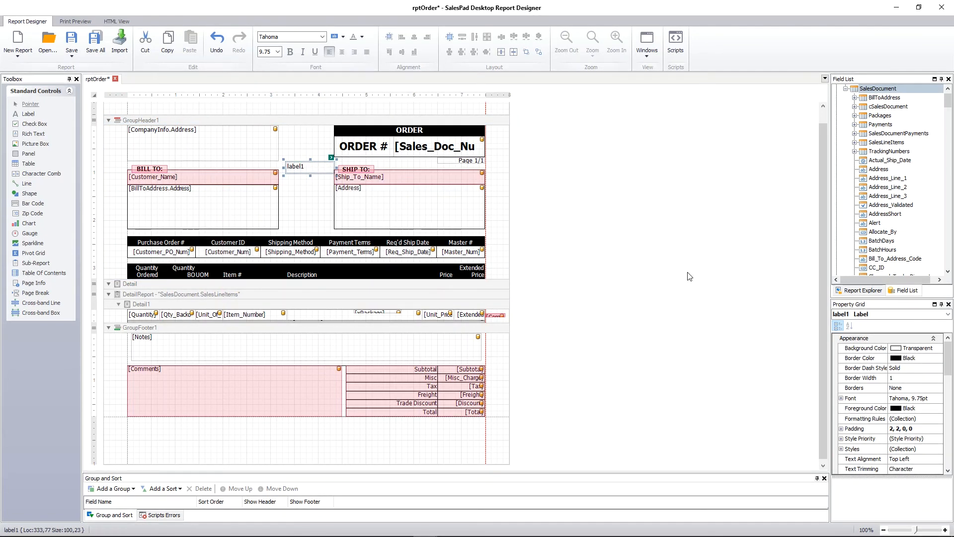
pyautogui.click(845, 293)
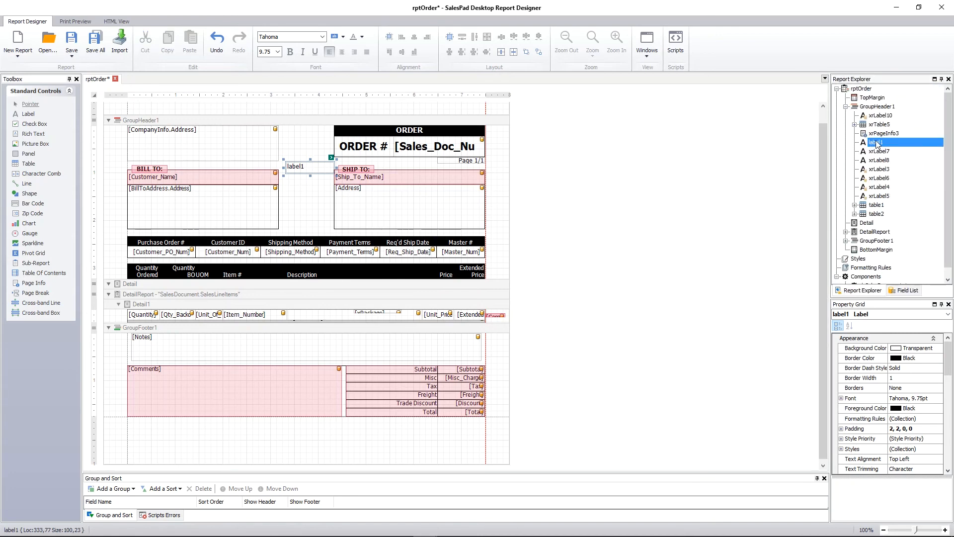
# Step: Set the new label's text to a first name in the possessive followed by "Test Label", and widen the label to about 116
pyautogui.doubleClick(308, 170)
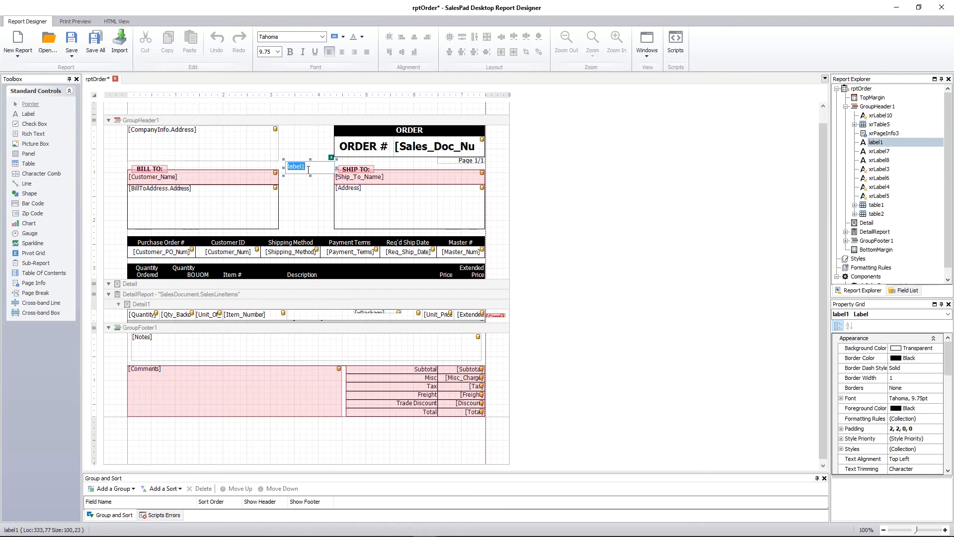
pyautogui.write("Brandon's Test Label")
pyautogui.click(298, 147)
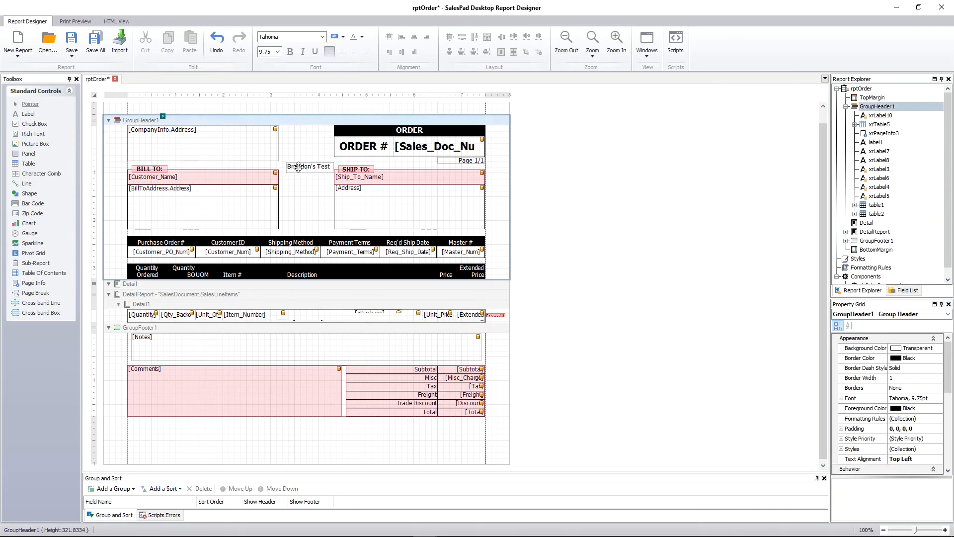
pyautogui.click(298, 167)
pyautogui.moveTo(283, 166); pyautogui.dragTo(276, 166)
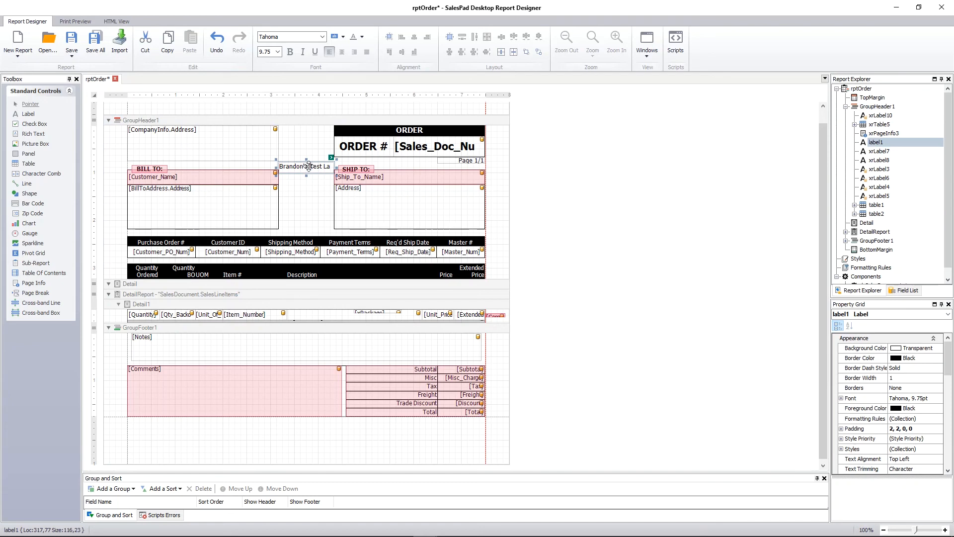
# Step: Format the new label's text as bold with a font size of 8
pyautogui.click(289, 52)
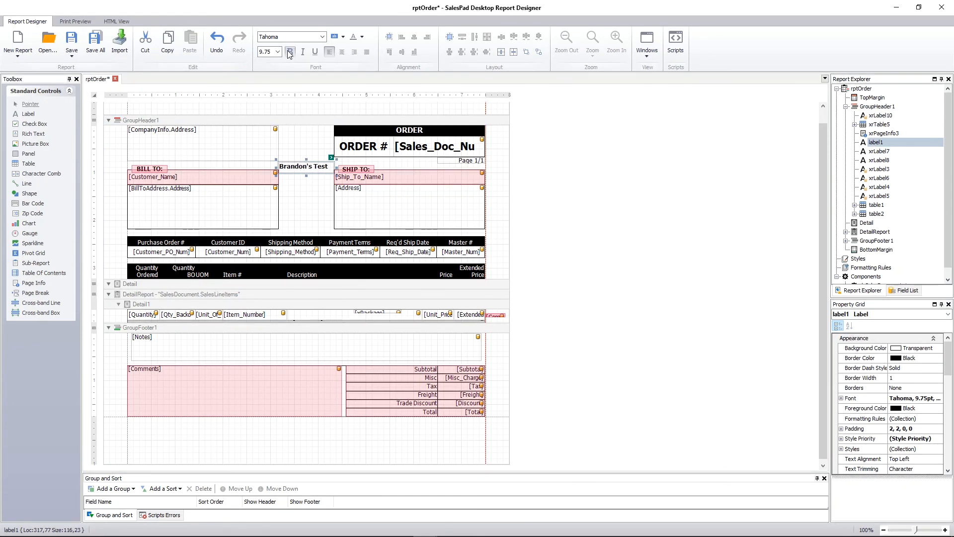
pyautogui.click(277, 52)
pyautogui.click(268, 61)
# Step: Move the new label up to about 317,57, clear of the BILL TO and SHIP TO rows
pyautogui.click(294, 164)
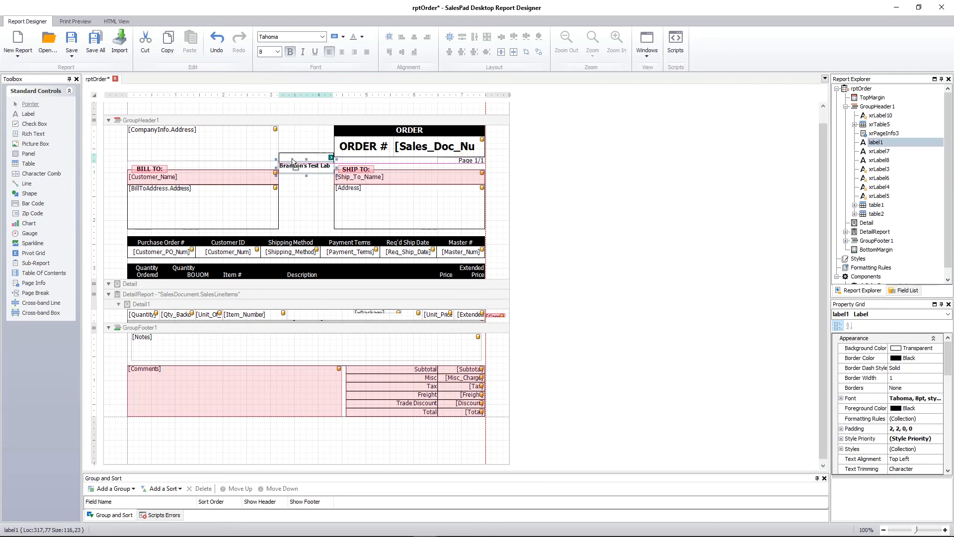
pyautogui.moveTo(294, 164); pyautogui.dragTo(293, 158)
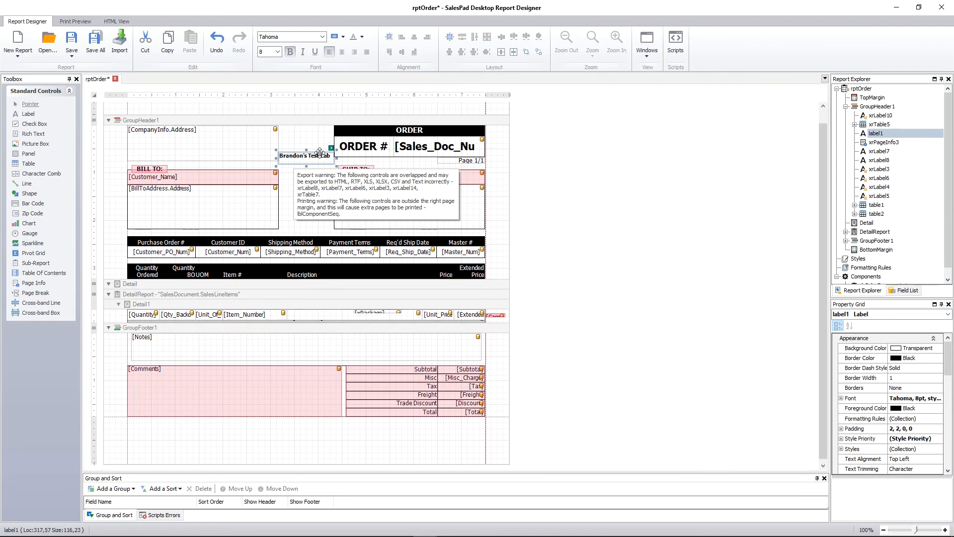
pyautogui.moveTo(336, 166)
pyautogui.mouseDown()
pyautogui.moveTo(361, 176)
pyautogui.moveTo(337, 166)
pyautogui.mouseUp()
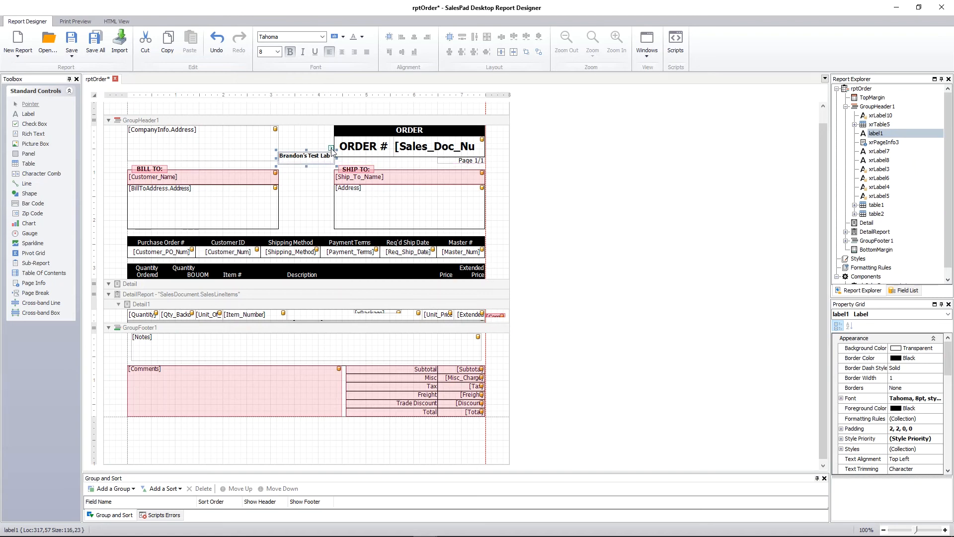
# Step: Clear the new label's text and browse the data set tables offered for its data binding
pyautogui.click(331, 148)
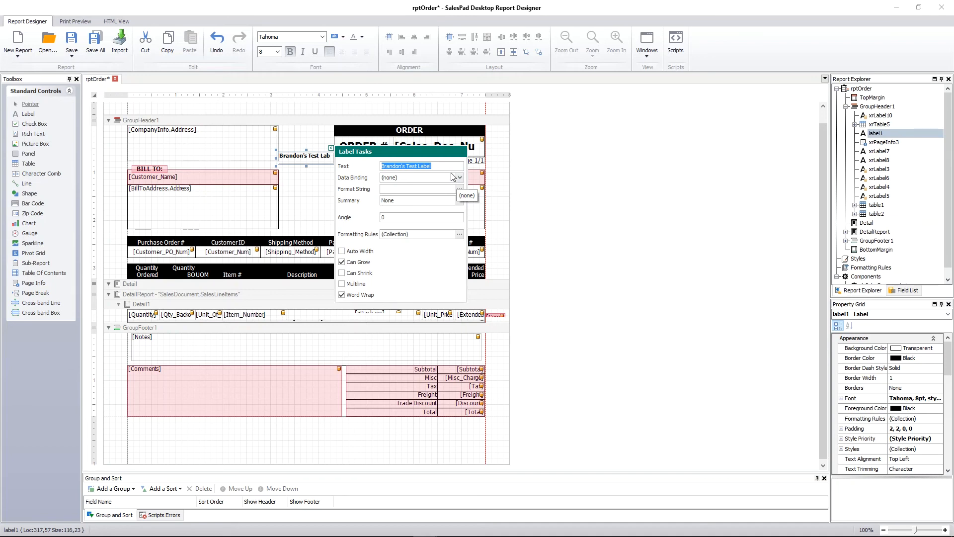
pyautogui.press('BackSpace')
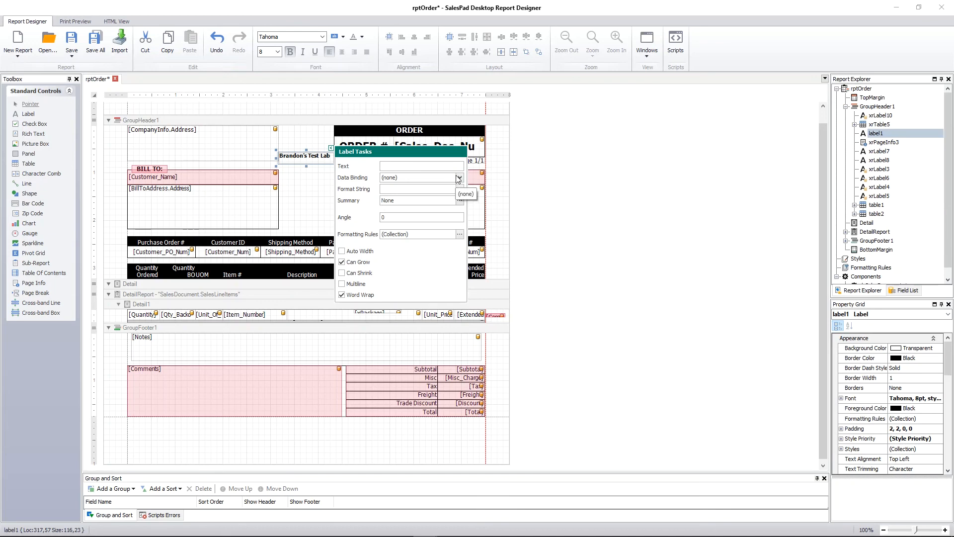
pyautogui.click(459, 178)
pyautogui.scroll(2, 453, 219)
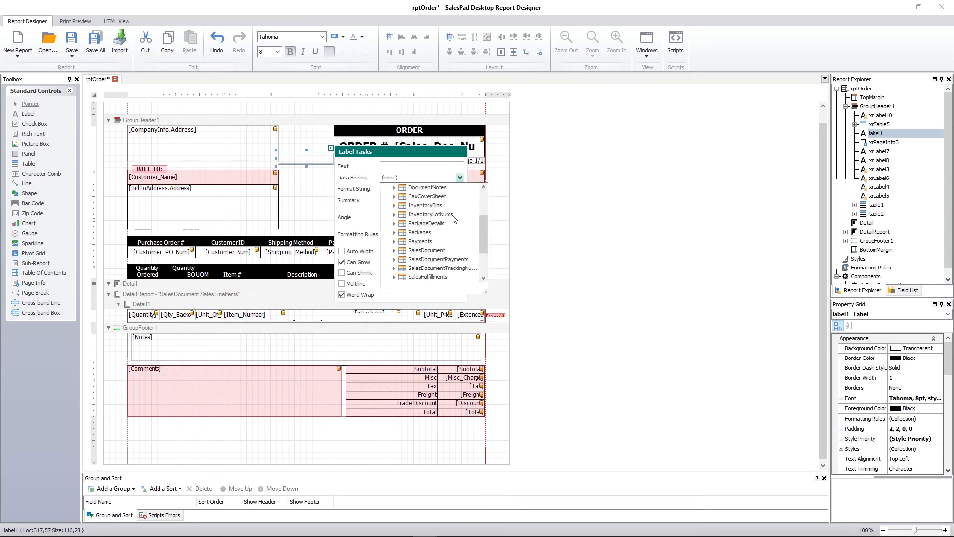
pyautogui.scroll(3, 453, 219)
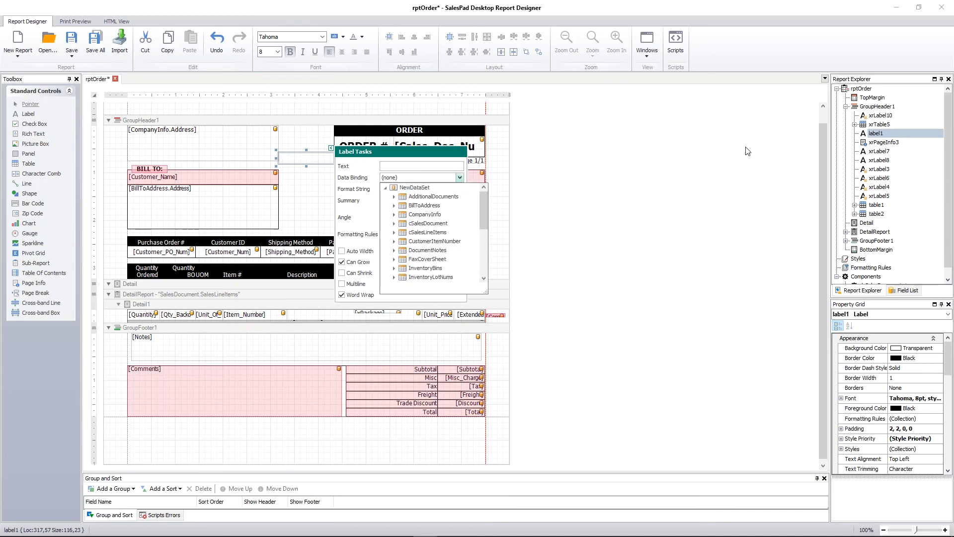
# Step: Bind the new header label to the Price_Level field of the SalesDocument table
pyautogui.click(907, 291)
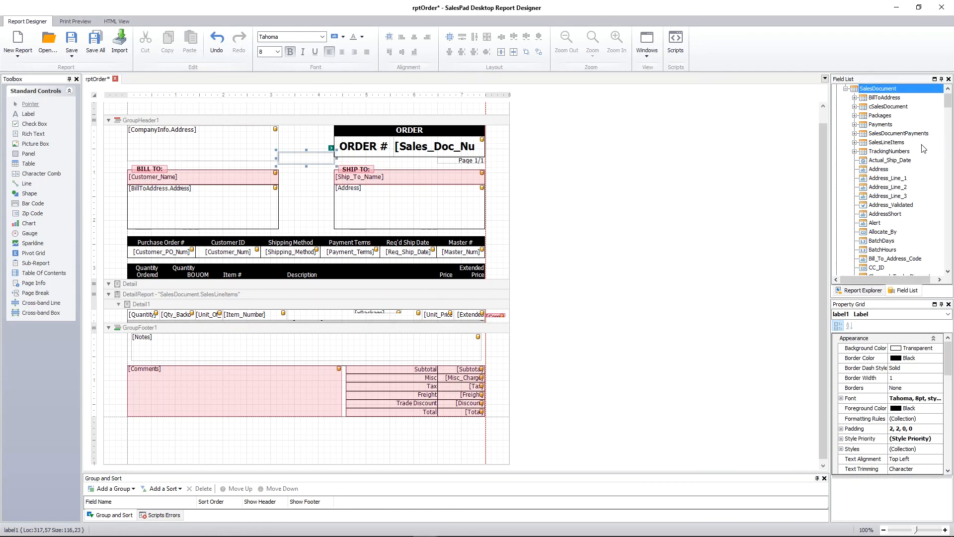
pyautogui.moveTo(328, 150)
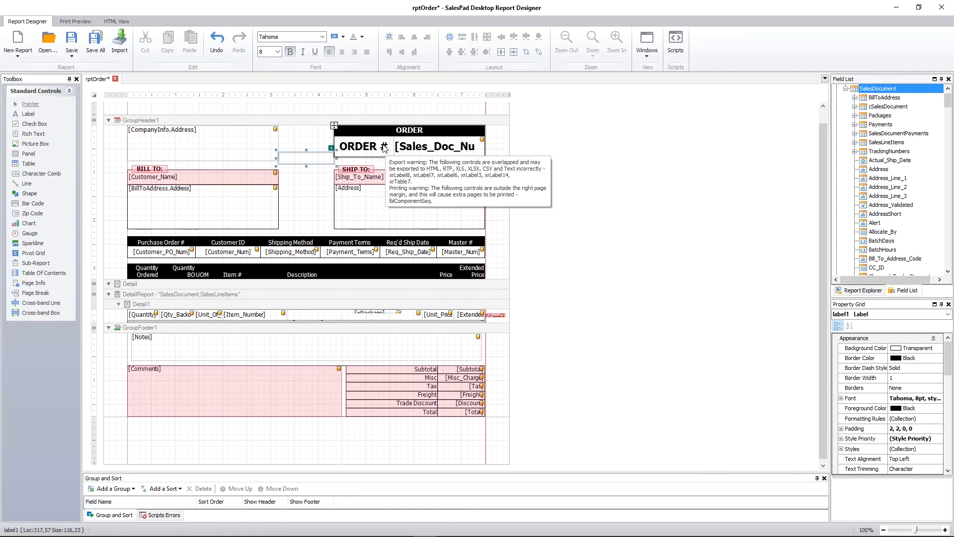
pyautogui.click(330, 148)
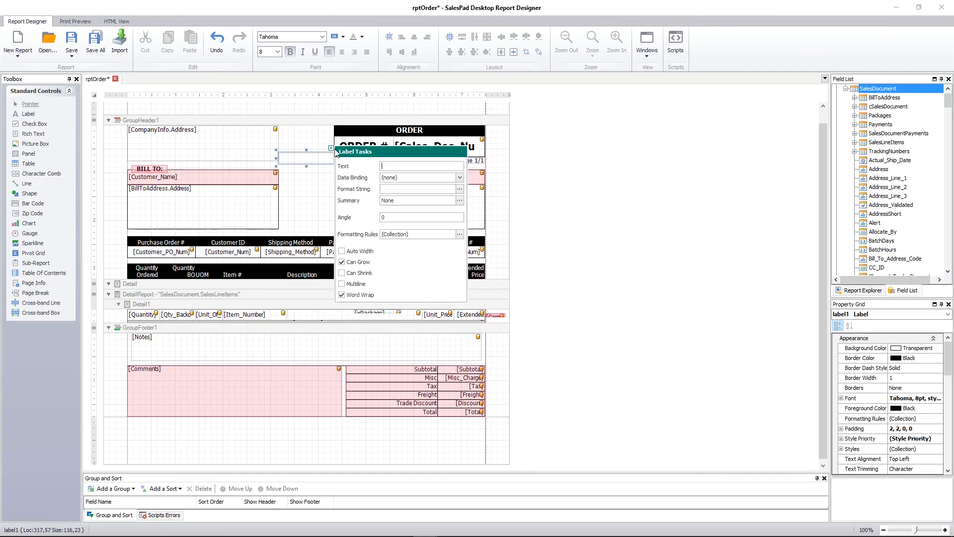
pyautogui.click(459, 178)
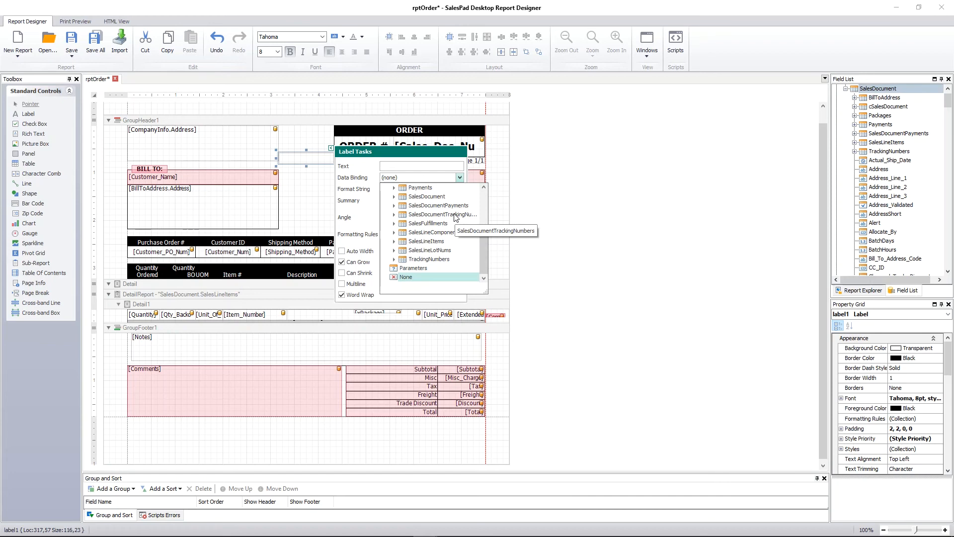
pyautogui.click(393, 197)
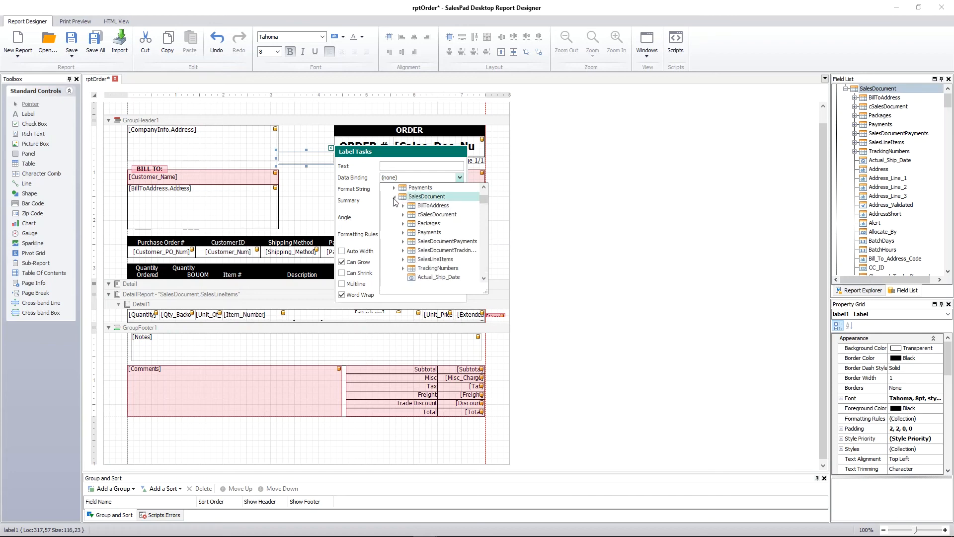
pyautogui.scroll(-1, 438, 210)
pyautogui.scroll(-5, 438, 210)
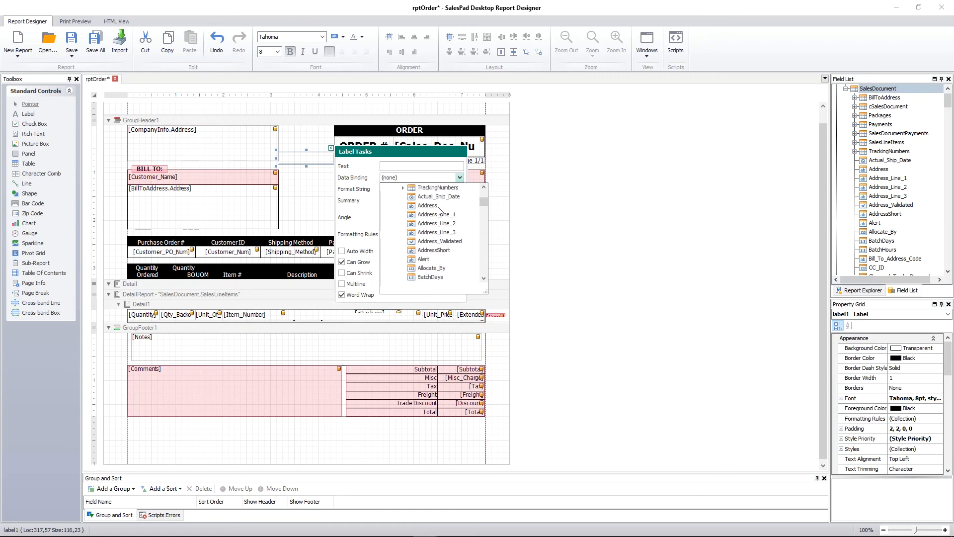
pyautogui.scroll(-10, 440, 211)
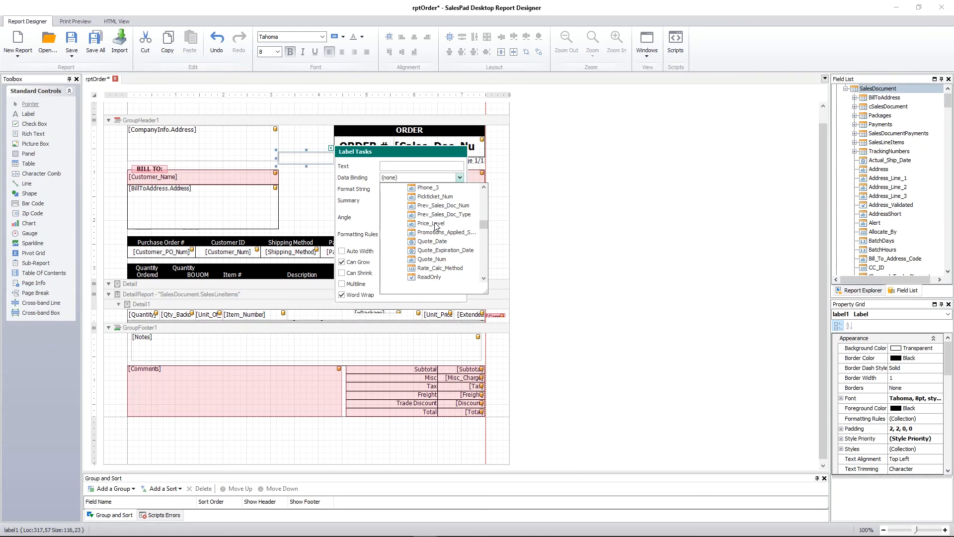
pyautogui.click(430, 223)
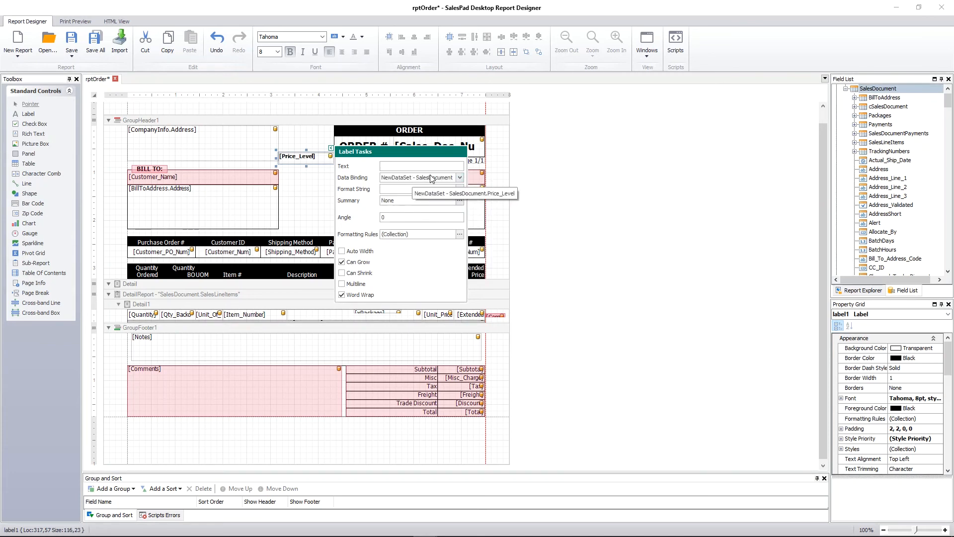
pyautogui.click(319, 194)
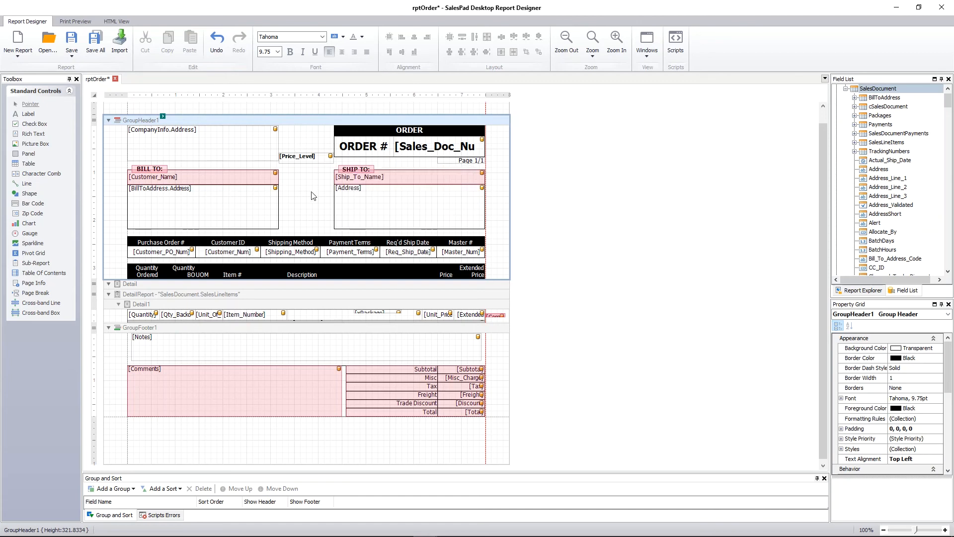
# Step: Preview the order report to check the price level label in the header, and return to the design view
pyautogui.click(73, 21)
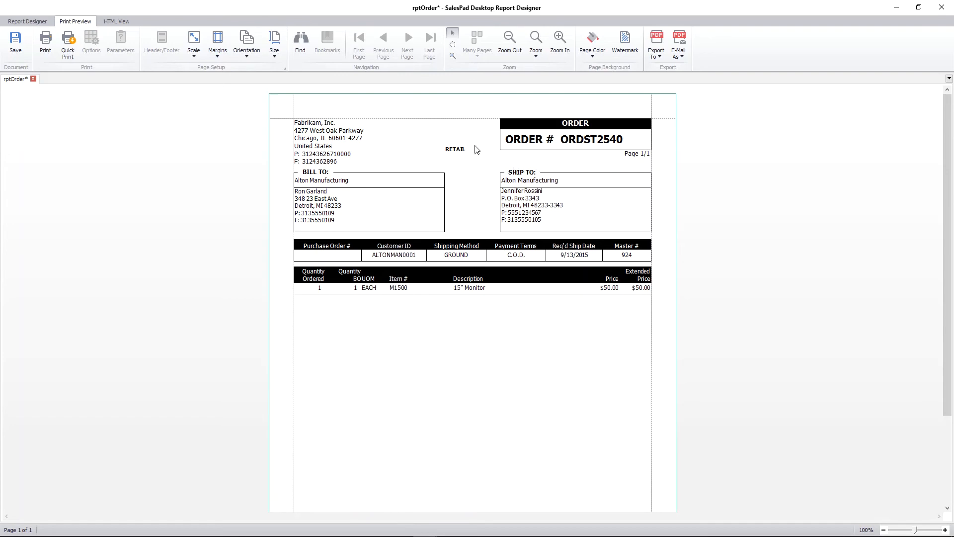
pyautogui.click(37, 23)
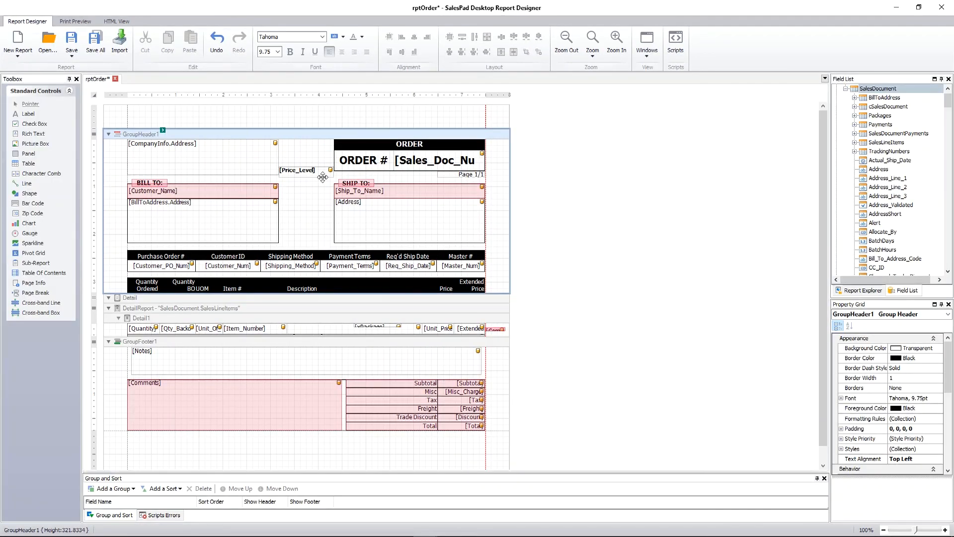
# Step: Examine the Price_Level label's summary settings and its growth, shrink, multiline and word wrap options, cancelling the Summary Editor
pyautogui.click(322, 171)
pyautogui.click(332, 162)
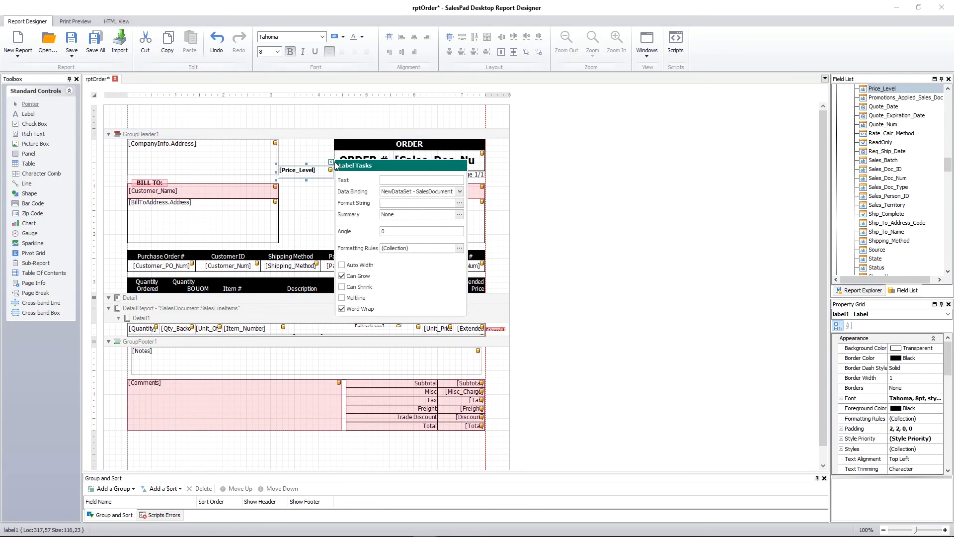
pyautogui.click(460, 215)
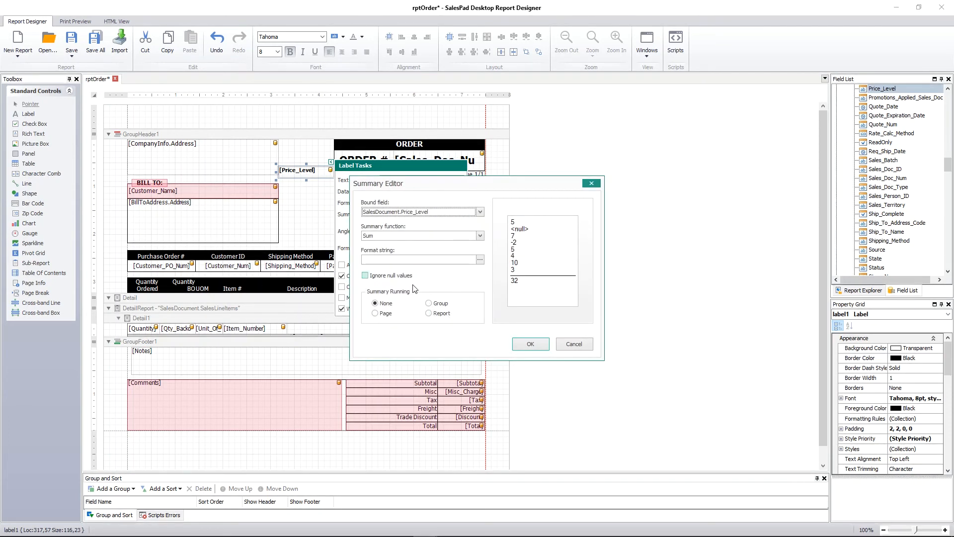
pyautogui.click(574, 344)
pyautogui.click(325, 155)
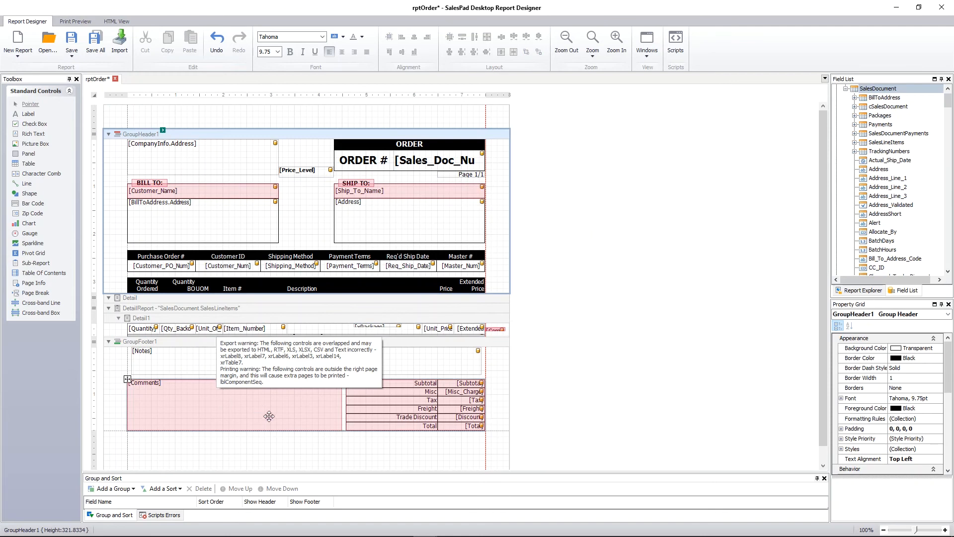
pyautogui.click(300, 170)
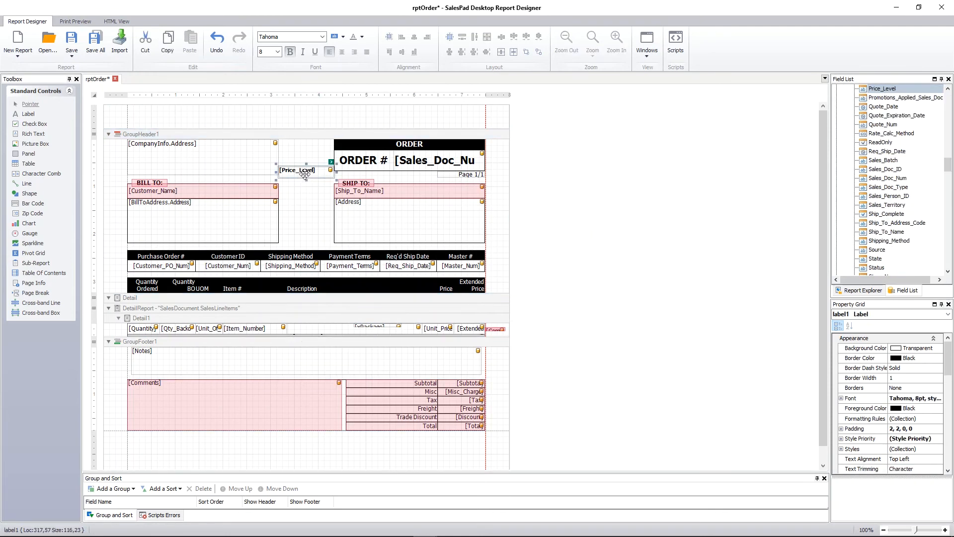
pyautogui.click(331, 164)
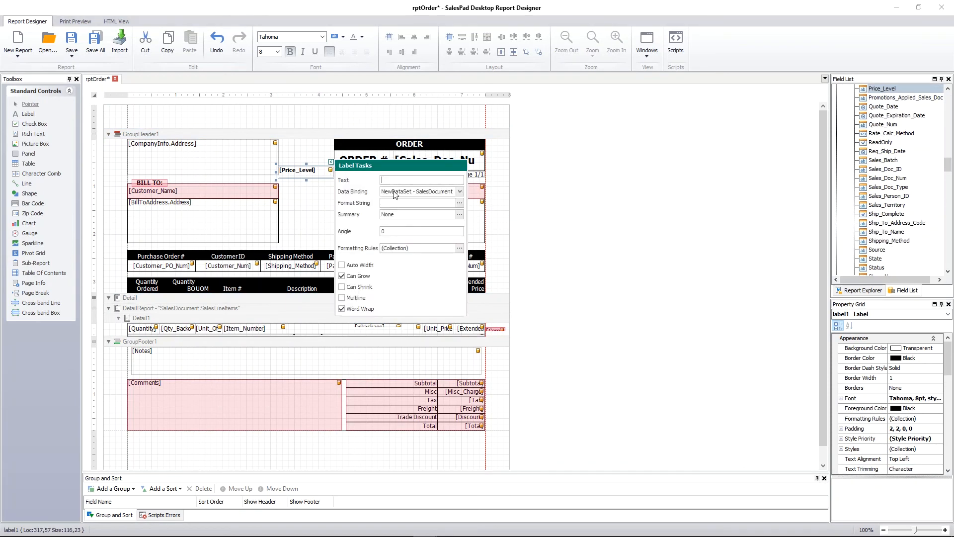
pyautogui.click(357, 303)
pyautogui.click(361, 309)
pyautogui.click(314, 222)
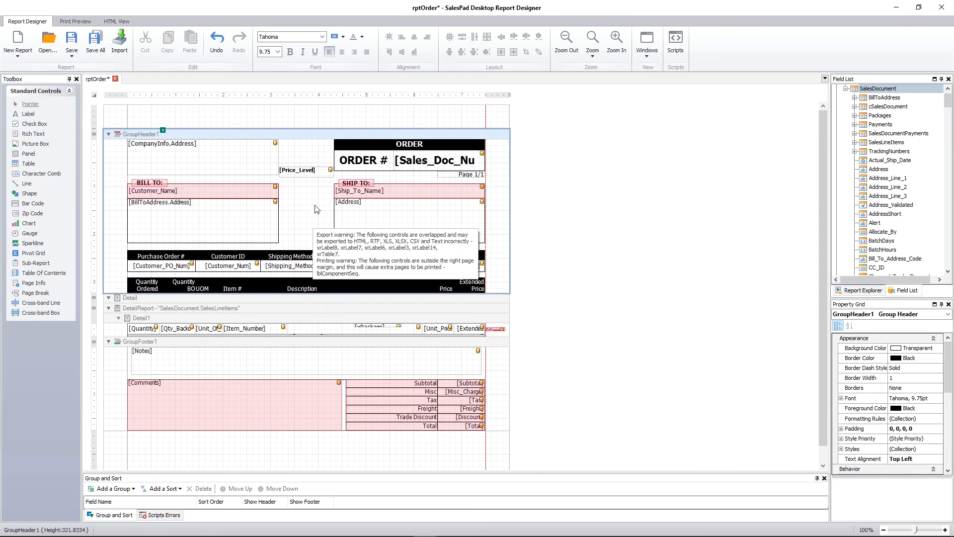
# Step: Delete the company address label above the BILL TO box in the group header
pyautogui.click(308, 169)
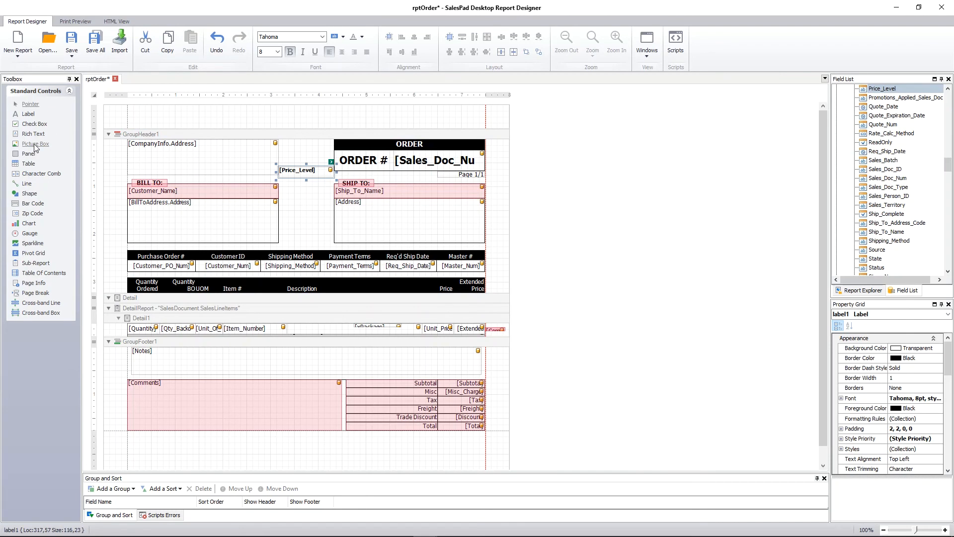
pyautogui.click(144, 157)
pyautogui.press('Delete')
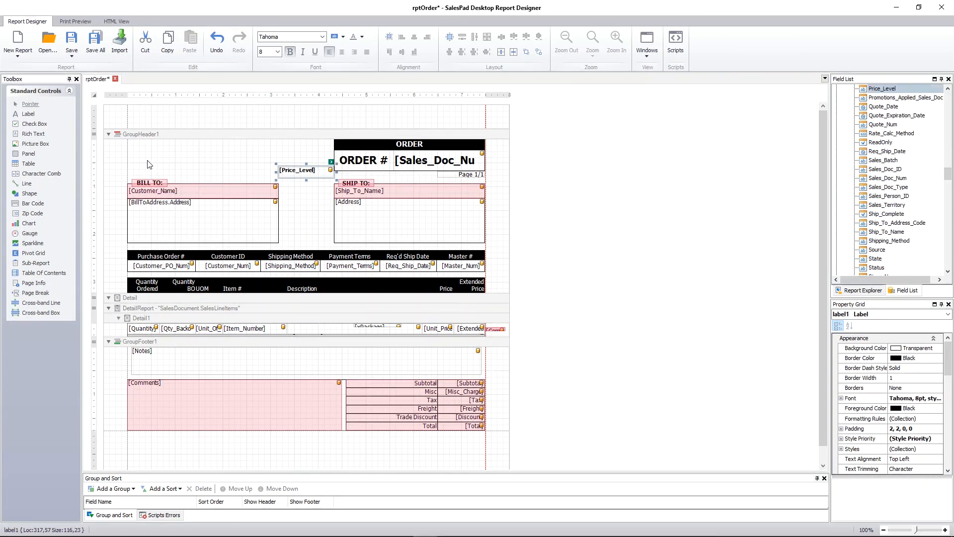
# Step: Add a picture box of about 317 by 80 at 0,0 in the group header, above the BILL TO box
pyautogui.click(44, 148)
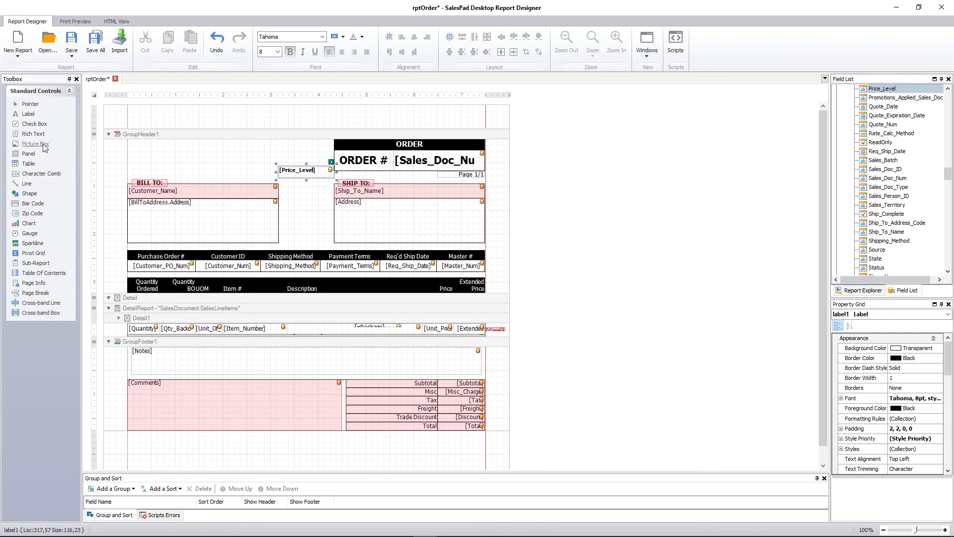
pyautogui.click(158, 149)
pyautogui.moveTo(179, 156); pyautogui.dragTo(276, 179)
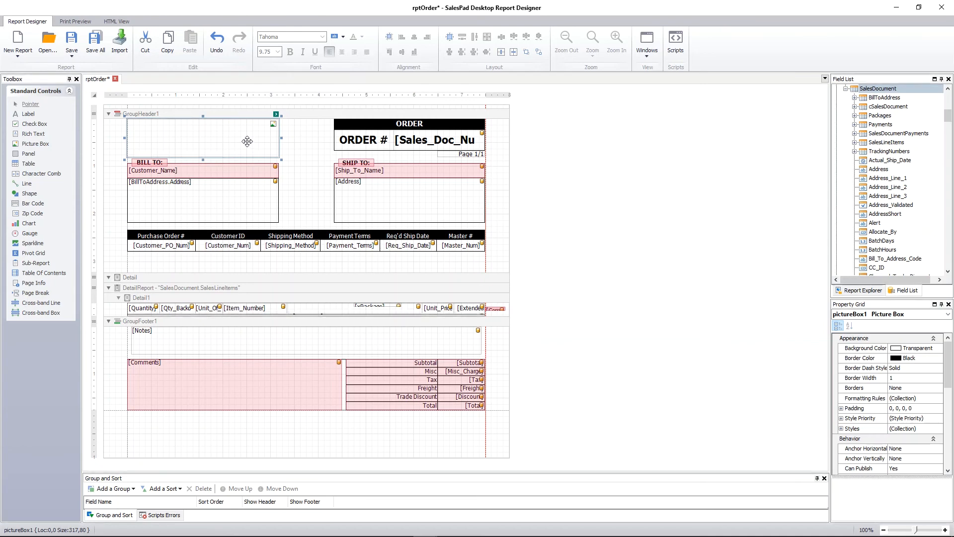
# Step: Load the image tigers.png from the screenshots folder into the header picture box
pyautogui.click(277, 115)
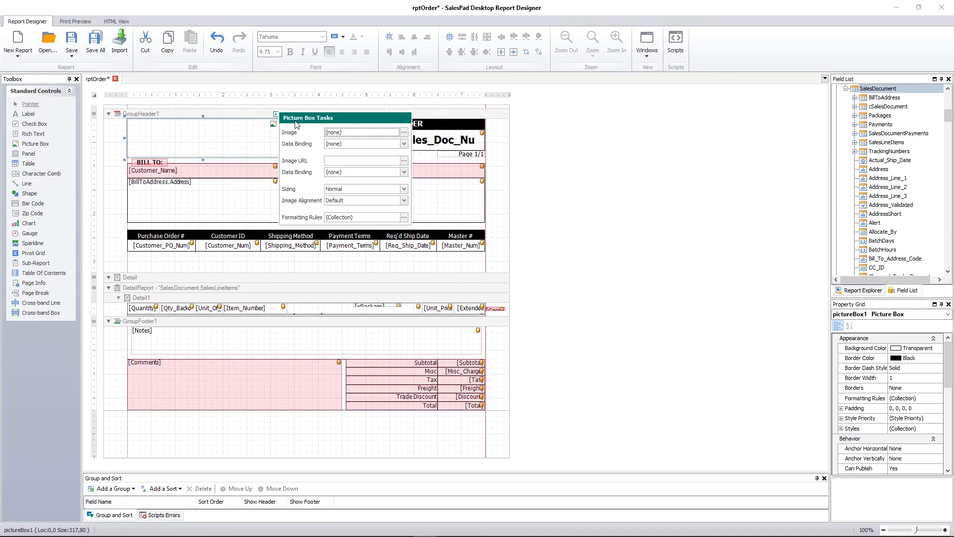
pyautogui.click(404, 133)
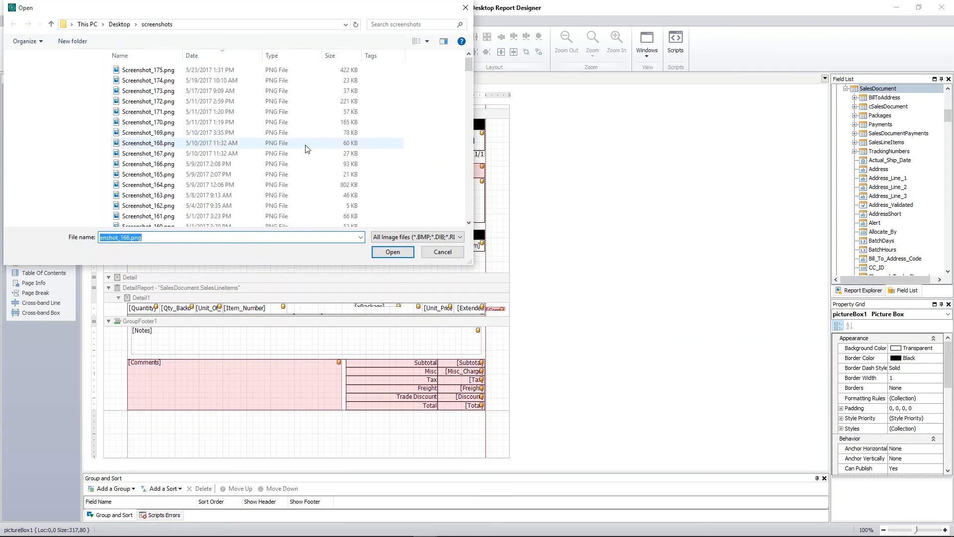
pyautogui.scroll(-5, 333, 150)
pyautogui.scroll(-20, 333, 150)
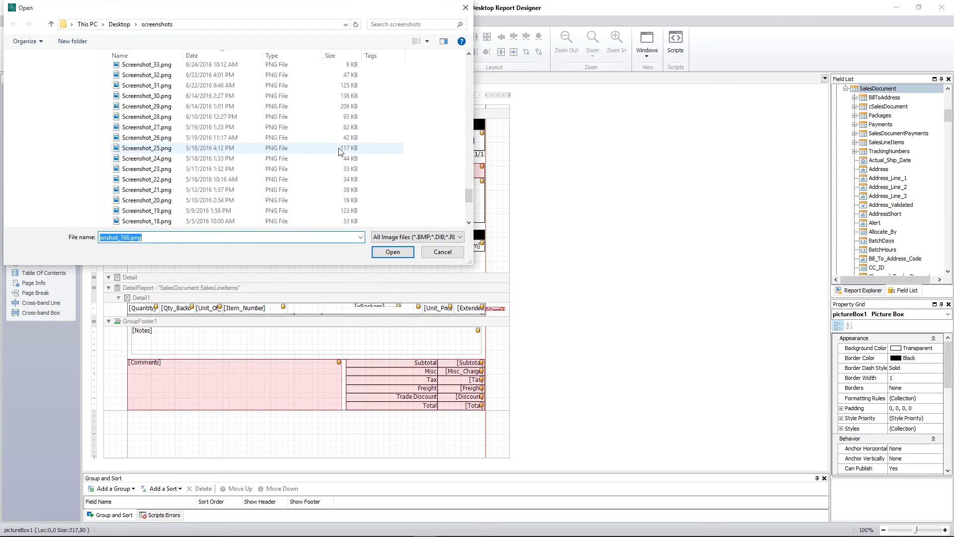
pyautogui.rightClick(170, 210)
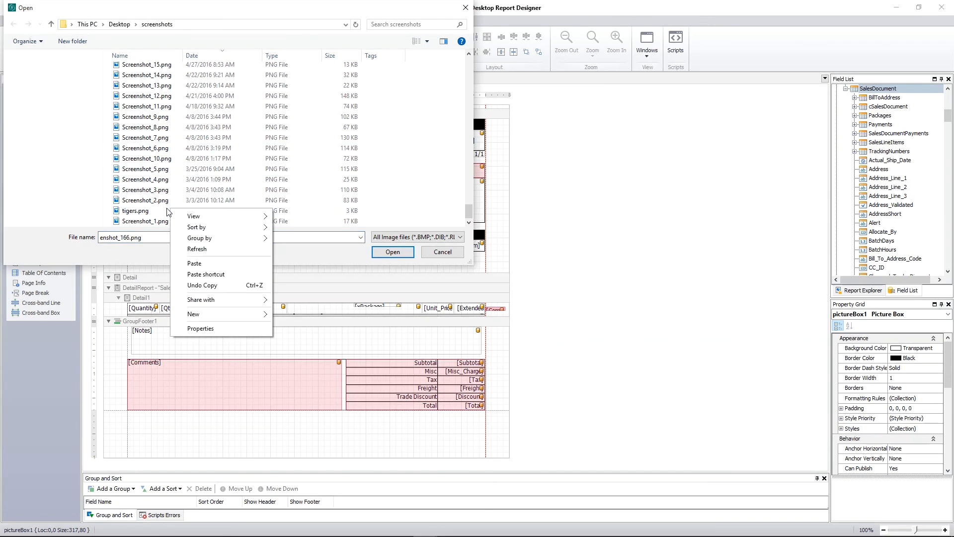
pyautogui.click(149, 213)
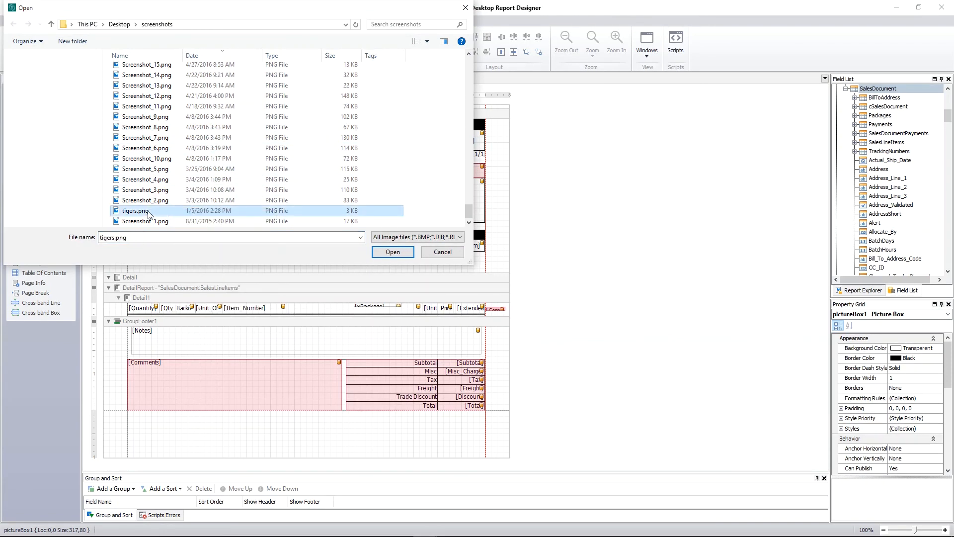
pyautogui.doubleClick(148, 214)
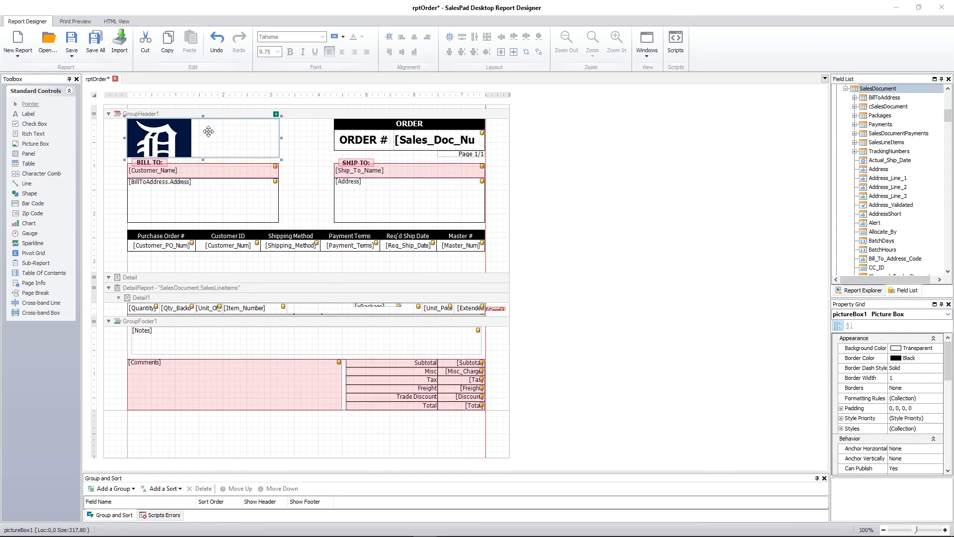
# Step: Try the Stretch Image, Zoom Image, Squeeze and Tile sizing modes on the header logo
pyautogui.click(277, 116)
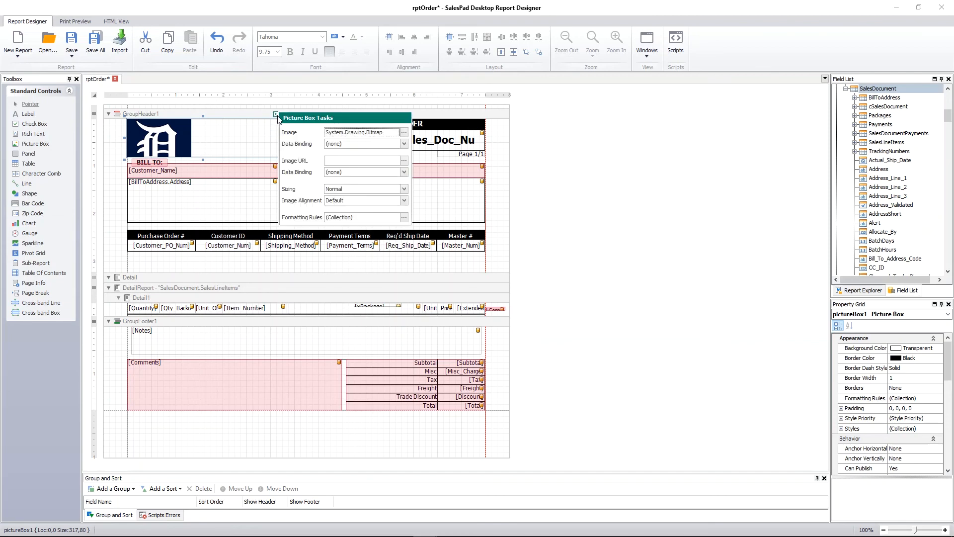
pyautogui.click(404, 189)
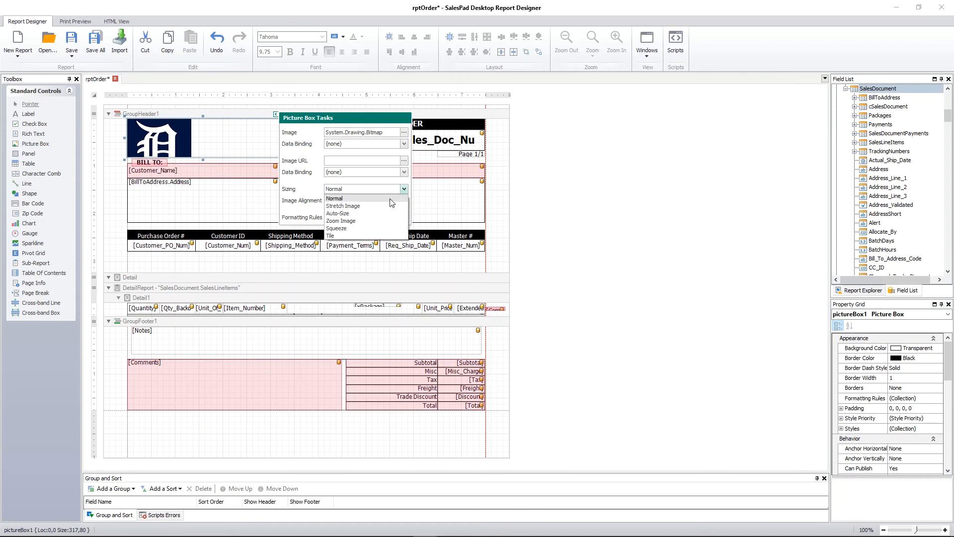
pyautogui.click(386, 206)
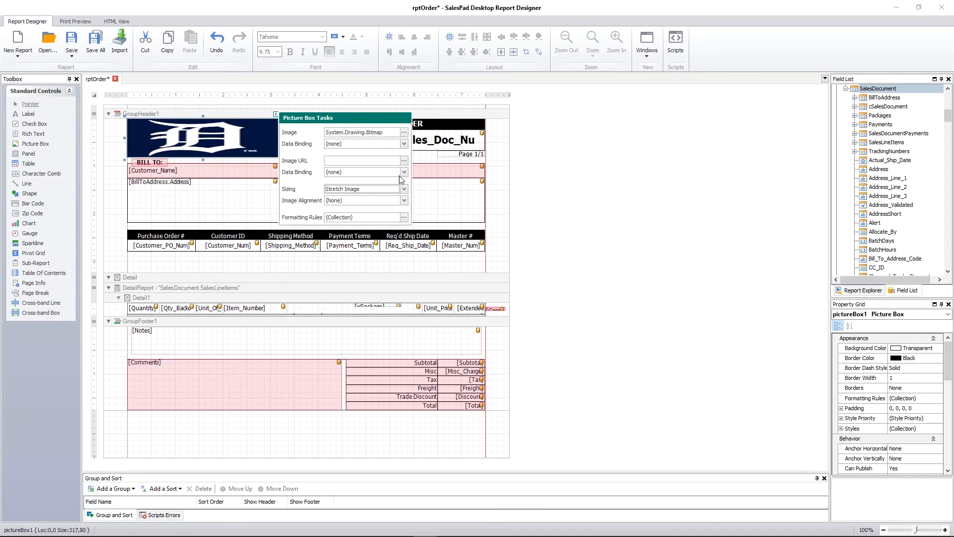
pyautogui.click(404, 189)
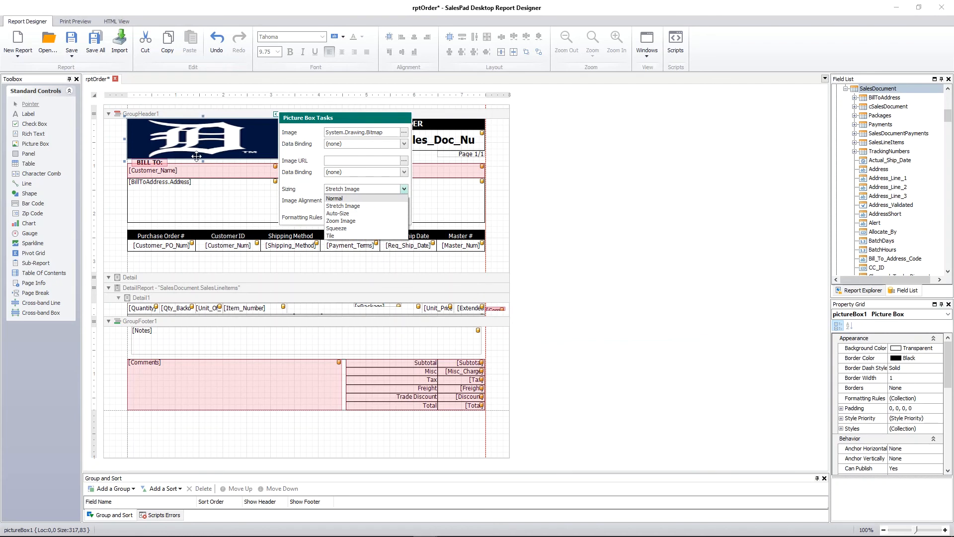
pyautogui.click(350, 221)
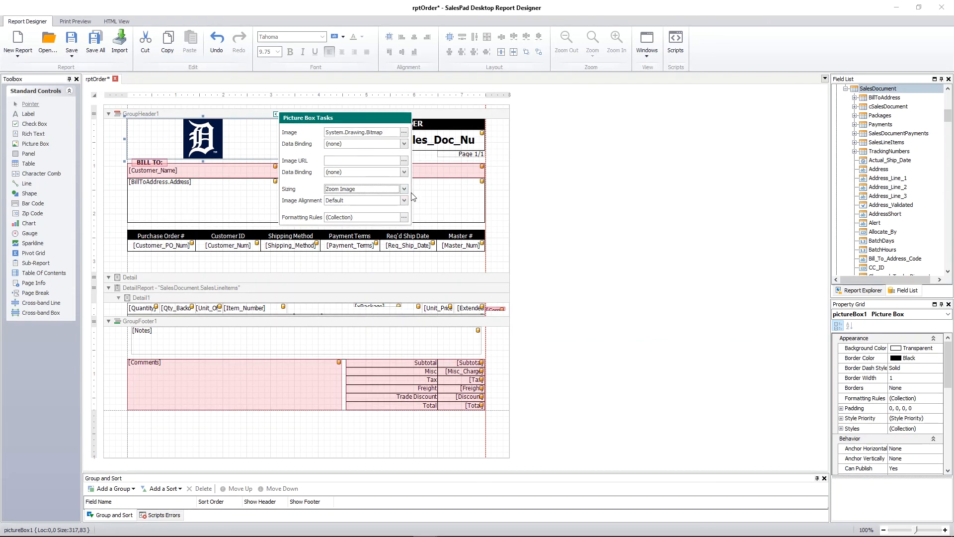
pyautogui.click(404, 189)
pyautogui.click(351, 229)
pyautogui.click(403, 190)
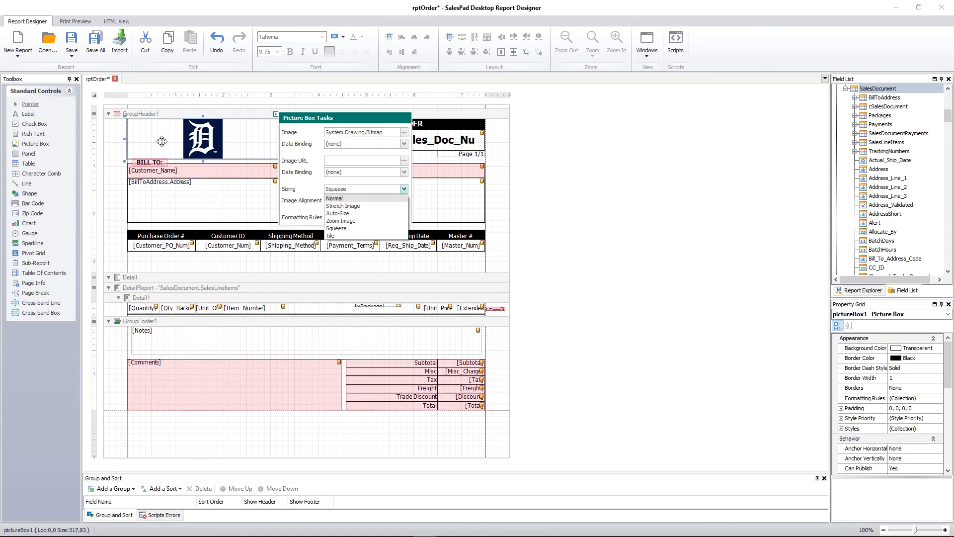
pyautogui.click(332, 236)
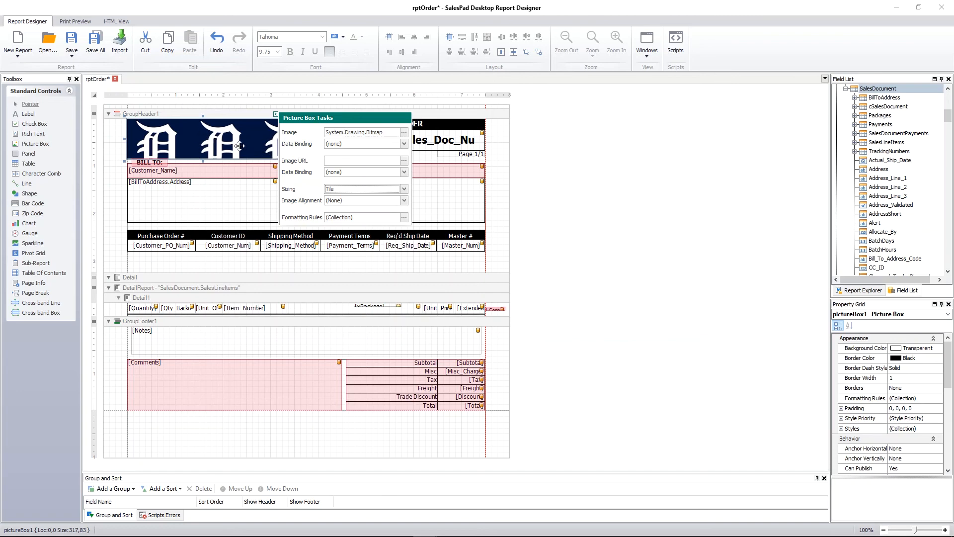
# Step: Set the header logo's sizing mode to Zoom Image
pyautogui.click(404, 189)
pyautogui.click(368, 220)
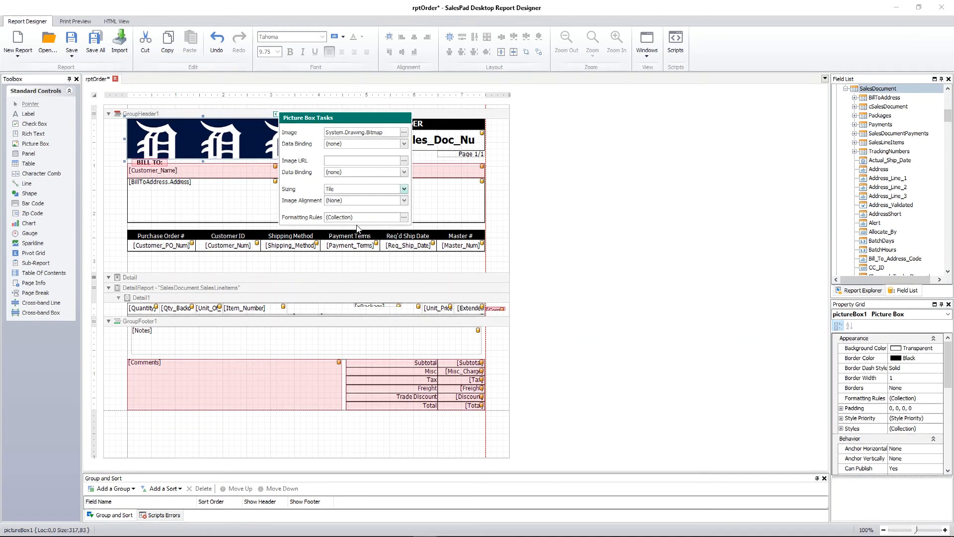
# Step: Add a table below the purchase order details in the group header and widen it to about 424 by 25
pyautogui.click(250, 148)
pyautogui.click(287, 151)
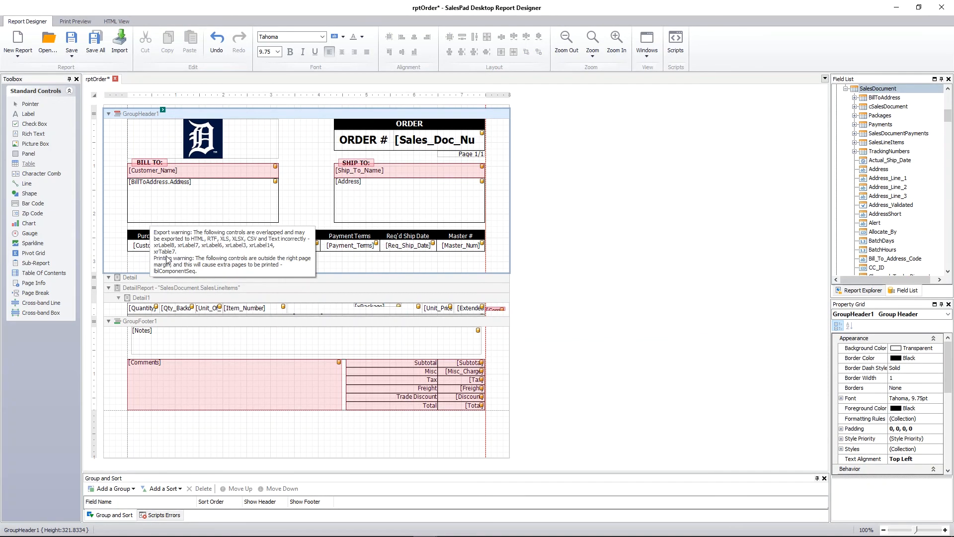
pyautogui.click(149, 260)
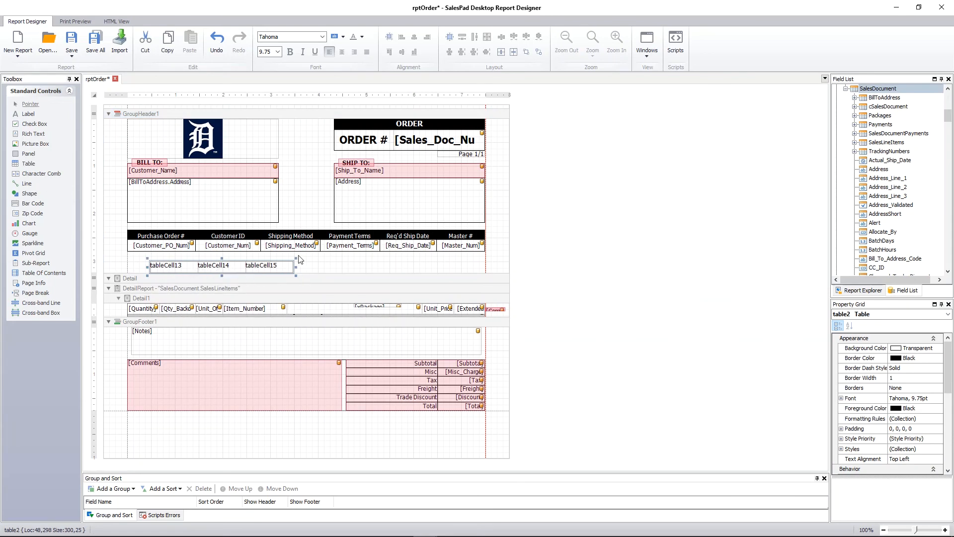
pyautogui.moveTo(295, 266); pyautogui.dragTo(355, 266)
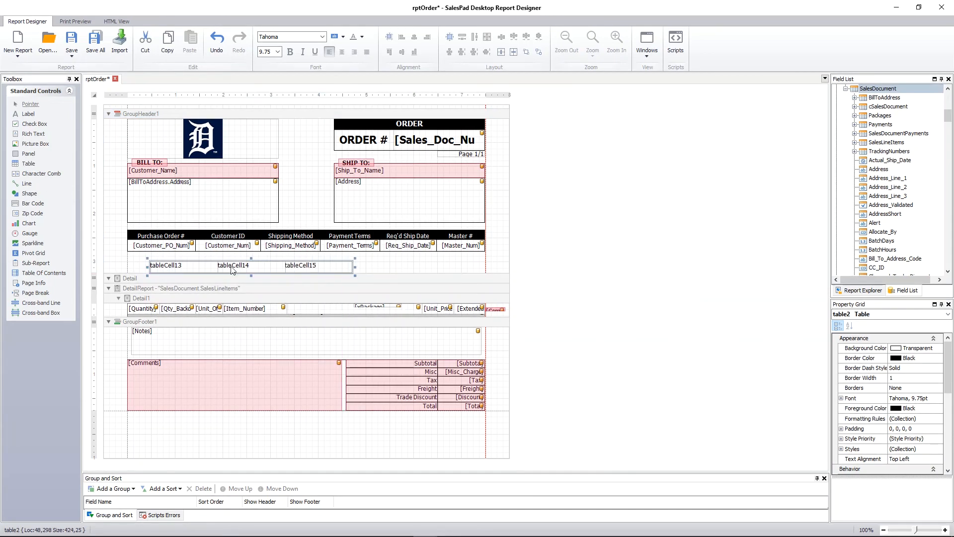
# Step: Narrow the first cell of the new header table to about 80 wide, giving the space to the middle cell
pyautogui.click(194, 271)
pyautogui.click(194, 266)
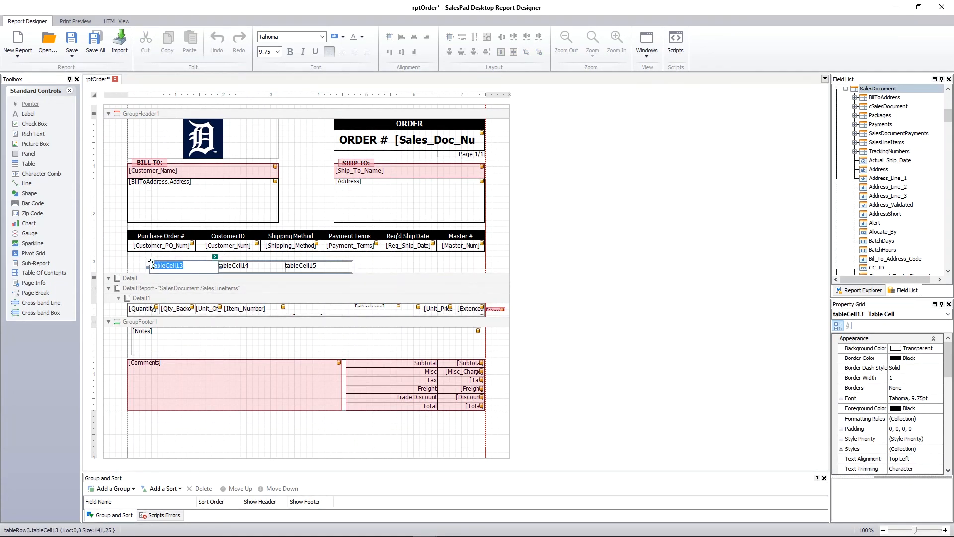
pyautogui.click(359, 269)
pyautogui.click(214, 270)
pyautogui.moveTo(217, 267); pyautogui.dragTo(188, 268)
pyautogui.click(213, 268)
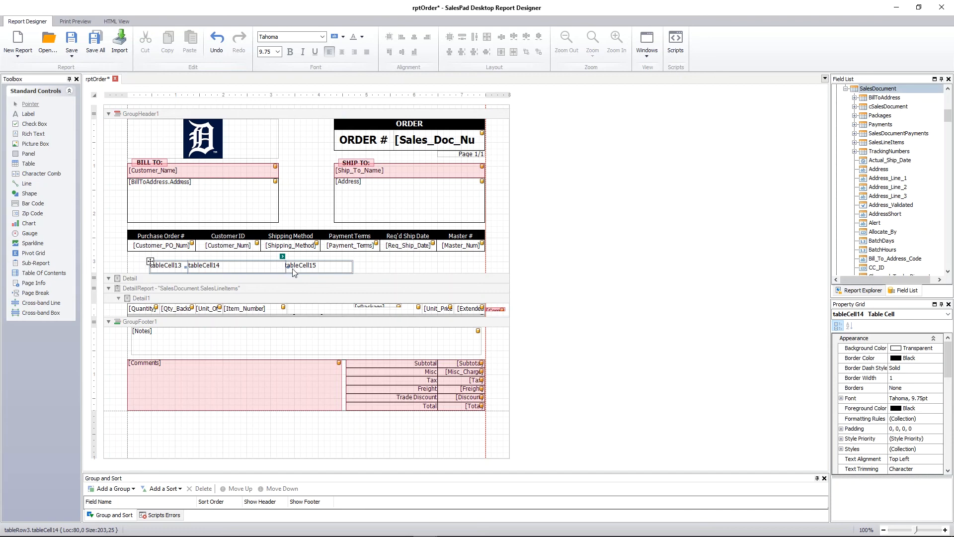
# Step: Insert a row below the existing row of the new header table
pyautogui.rightClick(259, 270)
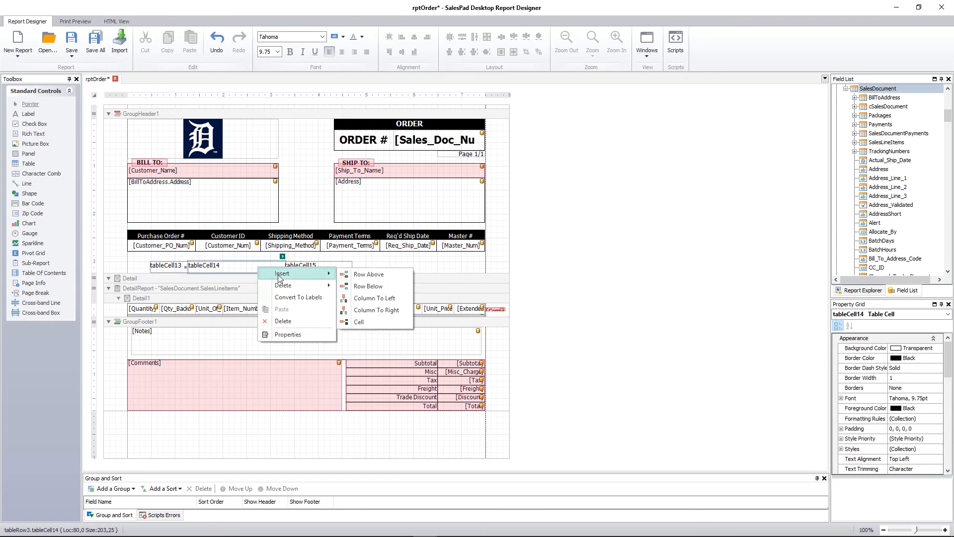
pyautogui.moveTo(289, 287)
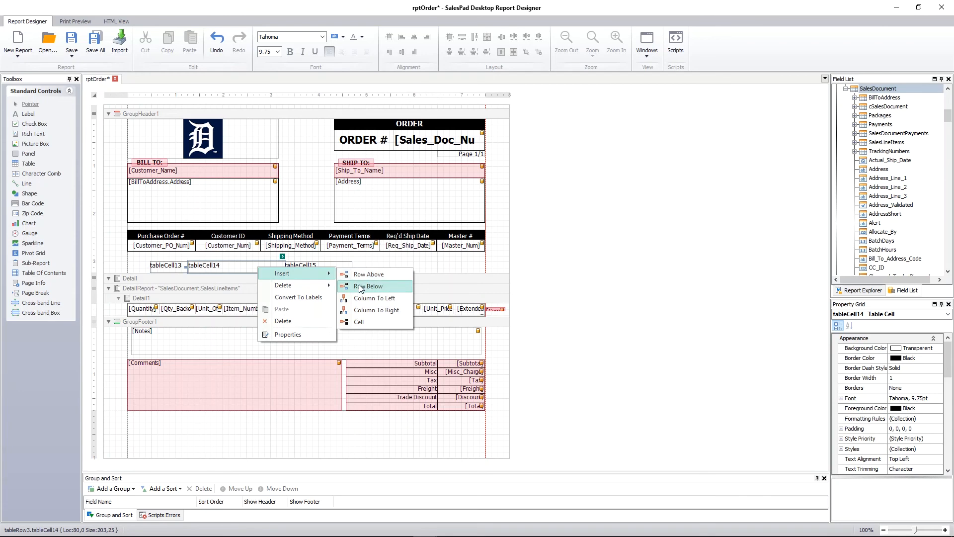
pyautogui.click(361, 288)
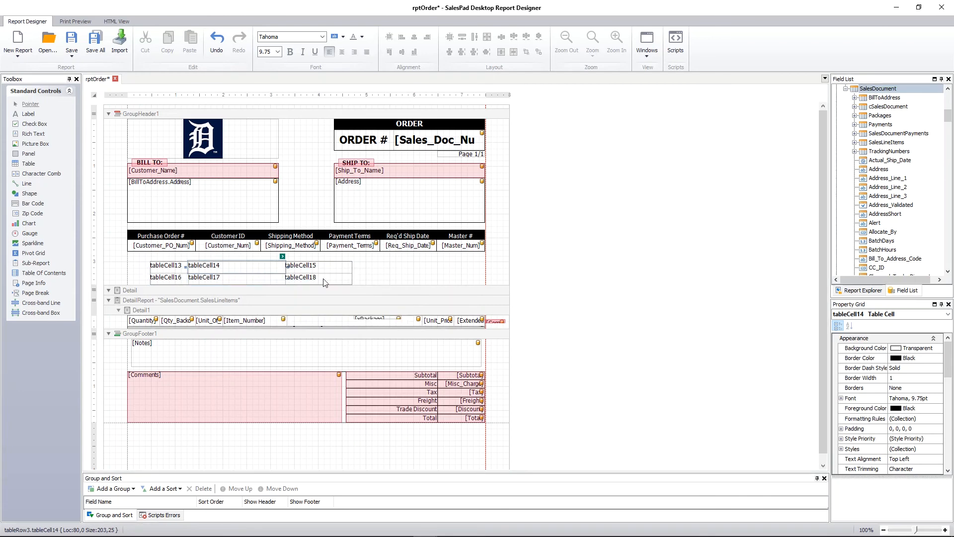
# Step: Try narrowing the middle cell of the table's second row to about 138 wide, and undo the change
pyautogui.click(245, 281)
pyautogui.click(282, 268)
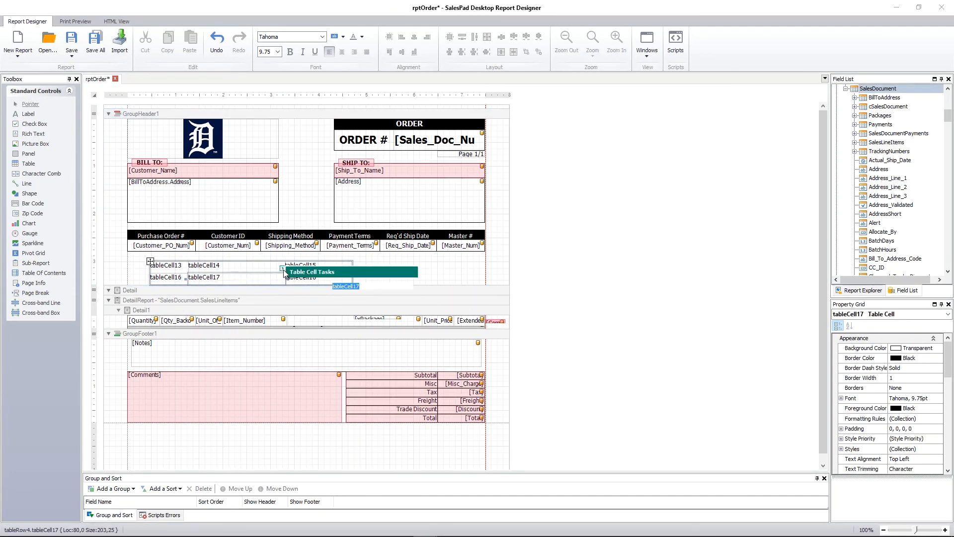
pyautogui.click(224, 281)
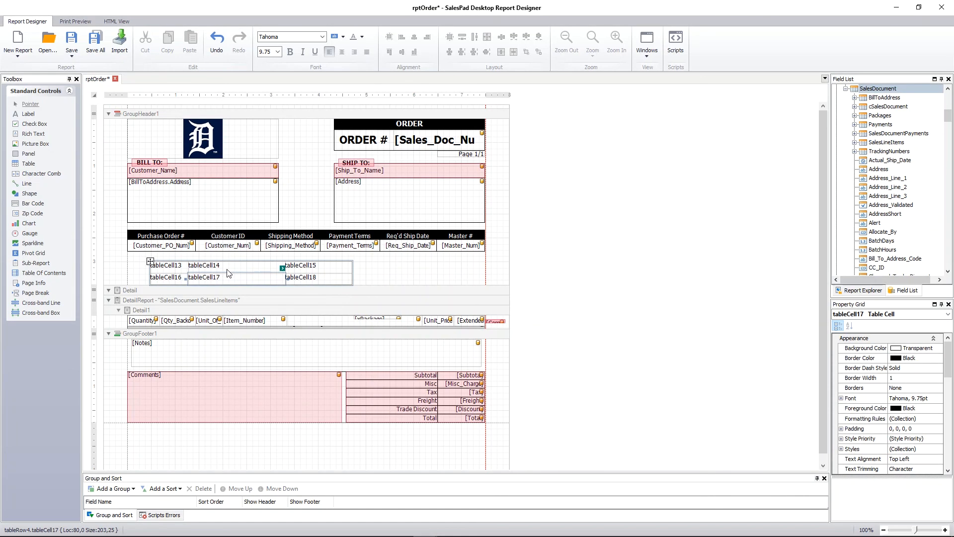
pyautogui.click(235, 268)
pyautogui.click(222, 283)
pyautogui.moveTo(287, 279); pyautogui.dragTo(254, 279)
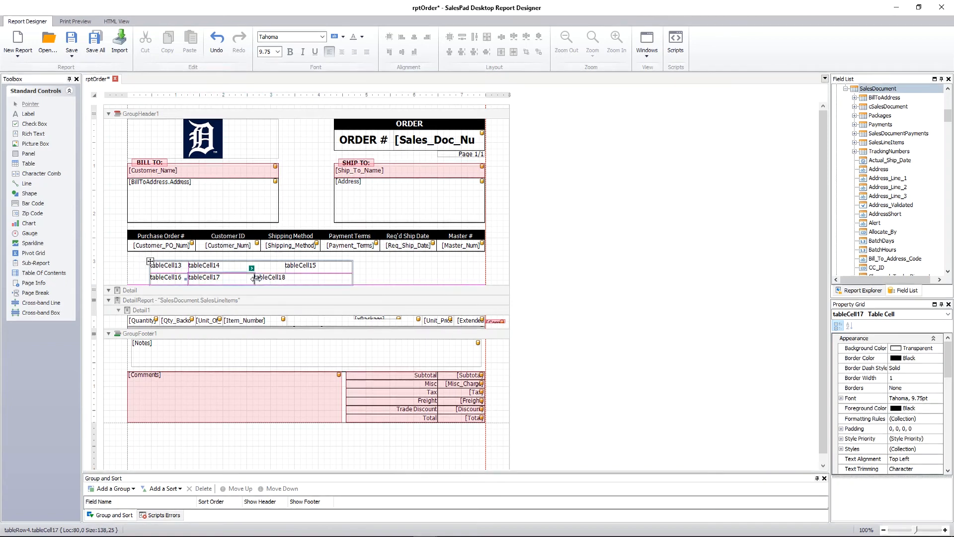
pyautogui.hotkey('ctrl', 'z')
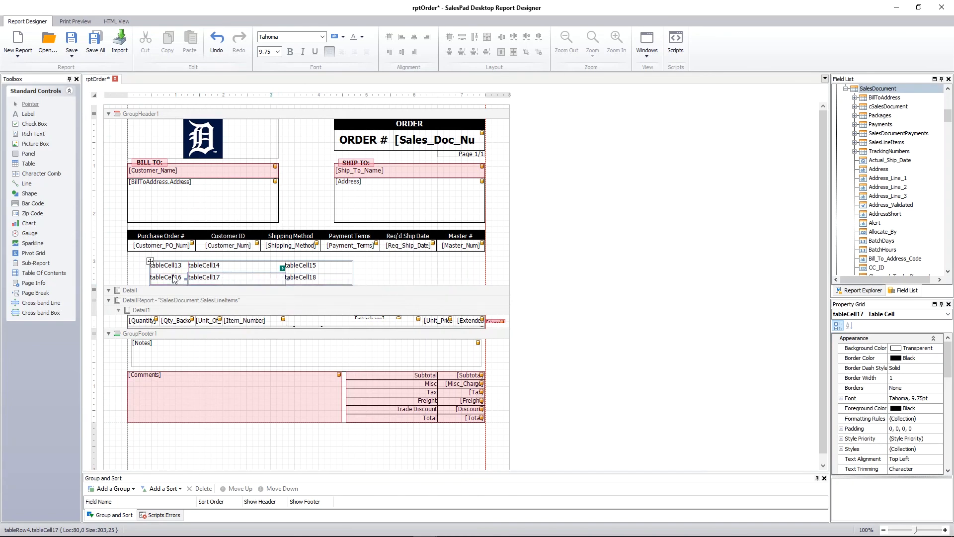
# Step: Increase the table's second row height to about 39 and enlarge the whole table to about 447 by 70 at 30,292
pyautogui.click(223, 283)
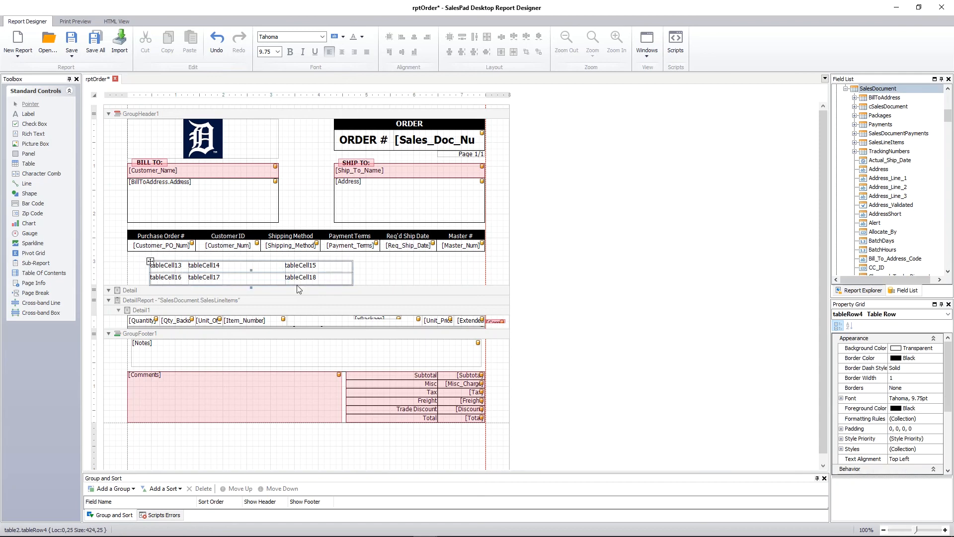
pyautogui.moveTo(253, 288); pyautogui.dragTo(244, 294)
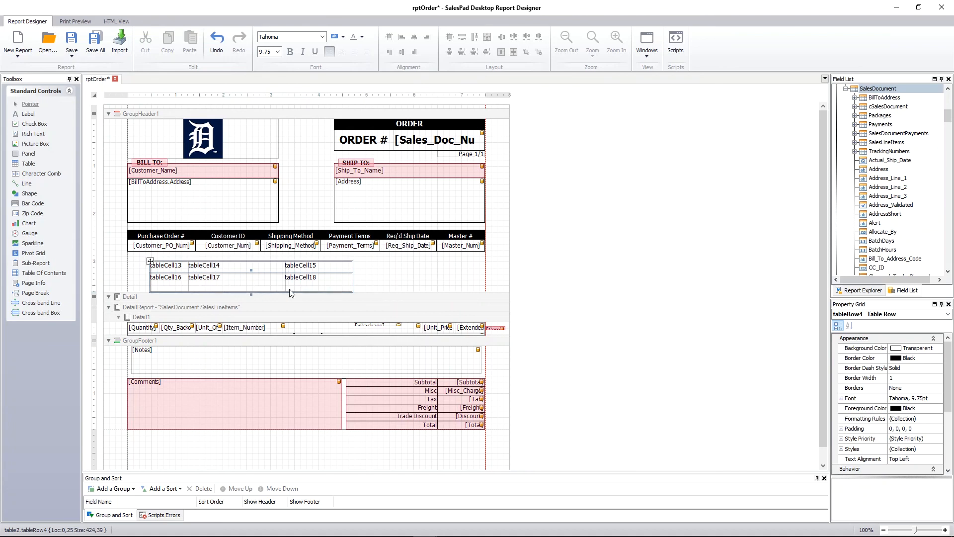
pyautogui.click(269, 286)
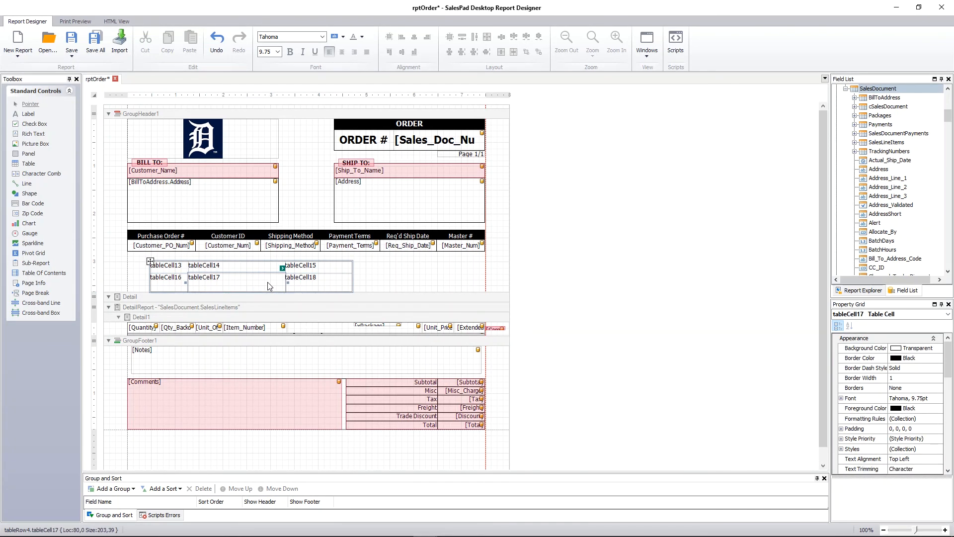
pyautogui.press('Escape')
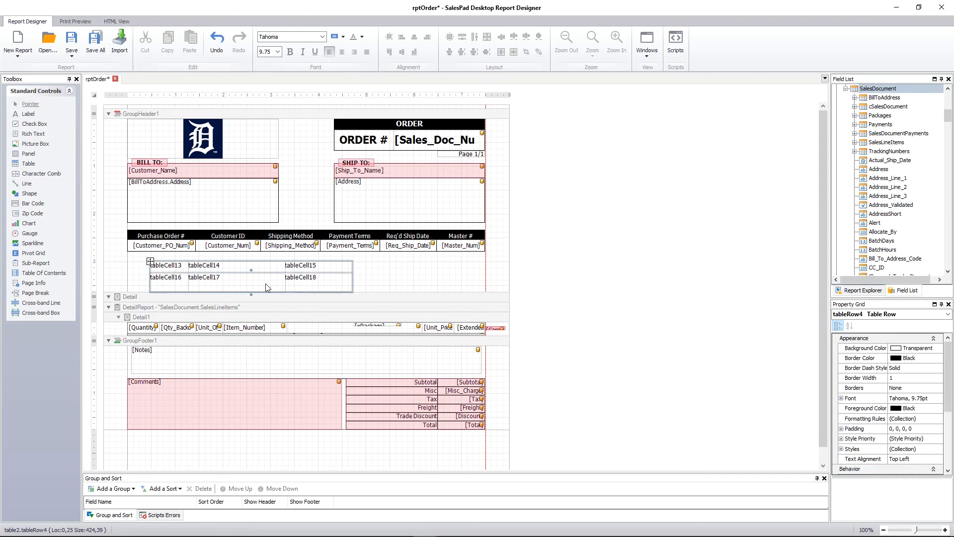
pyautogui.press('Escape')
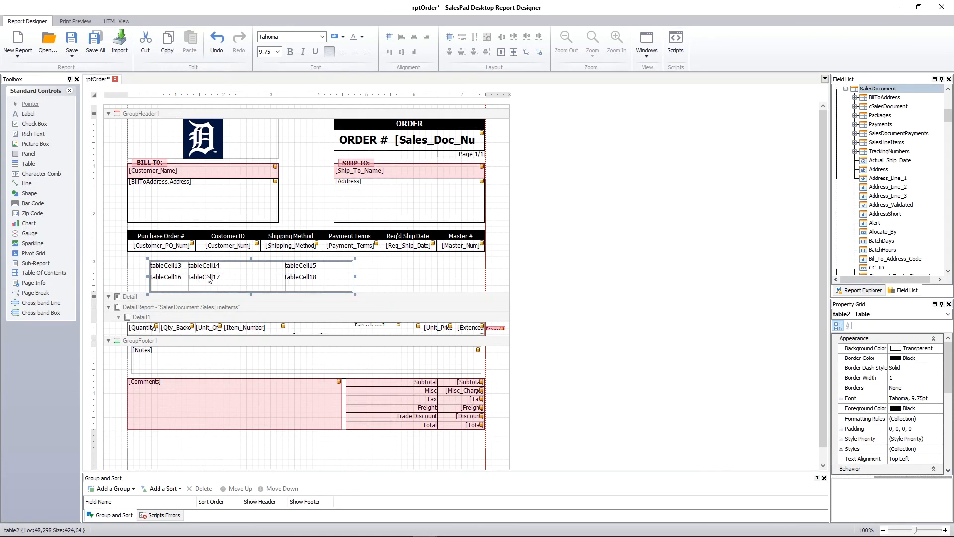
pyautogui.moveTo(148, 259); pyautogui.dragTo(139, 255)
pyautogui.press('Escape')
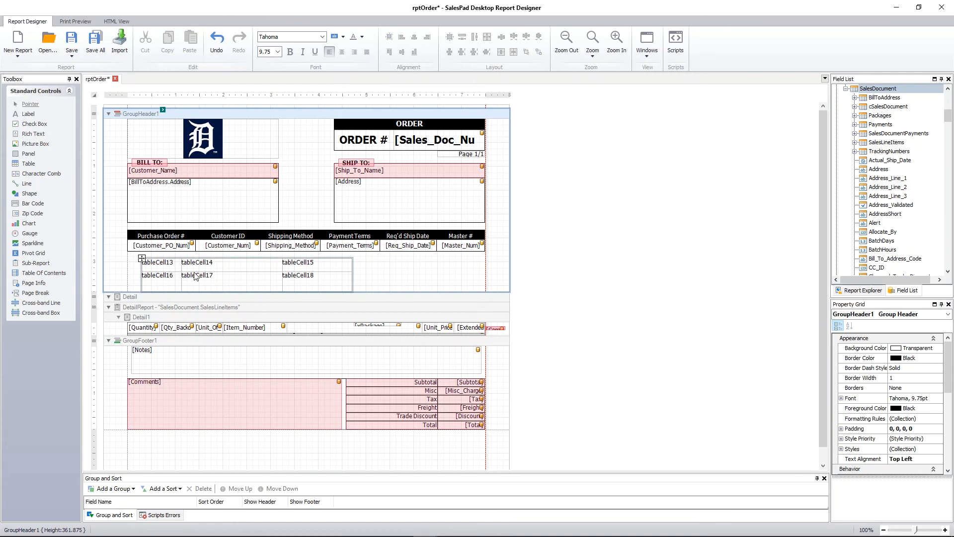
pyautogui.click(141, 257)
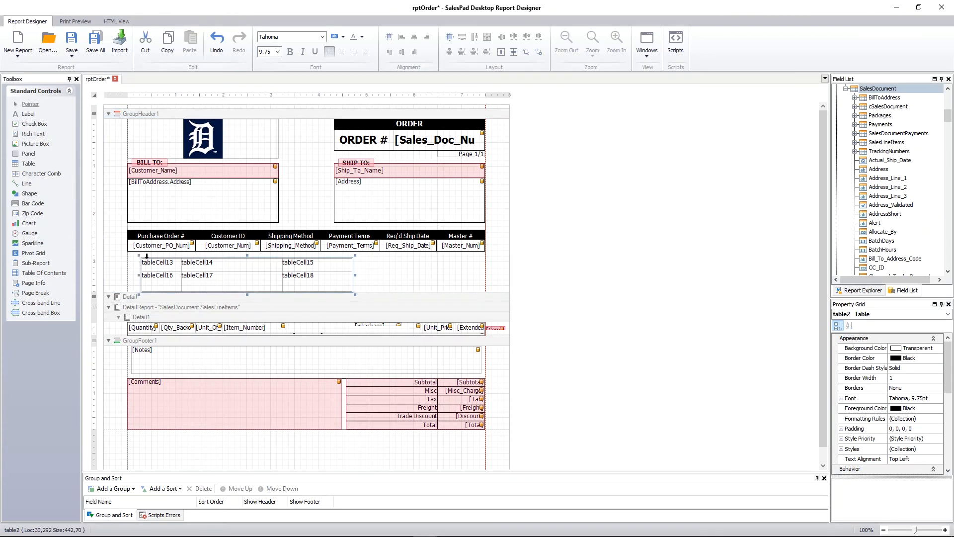
pyautogui.moveTo(355, 295)
pyautogui.mouseDown()
pyautogui.moveTo(409, 295)
pyautogui.moveTo(357, 295)
pyautogui.mouseUp()
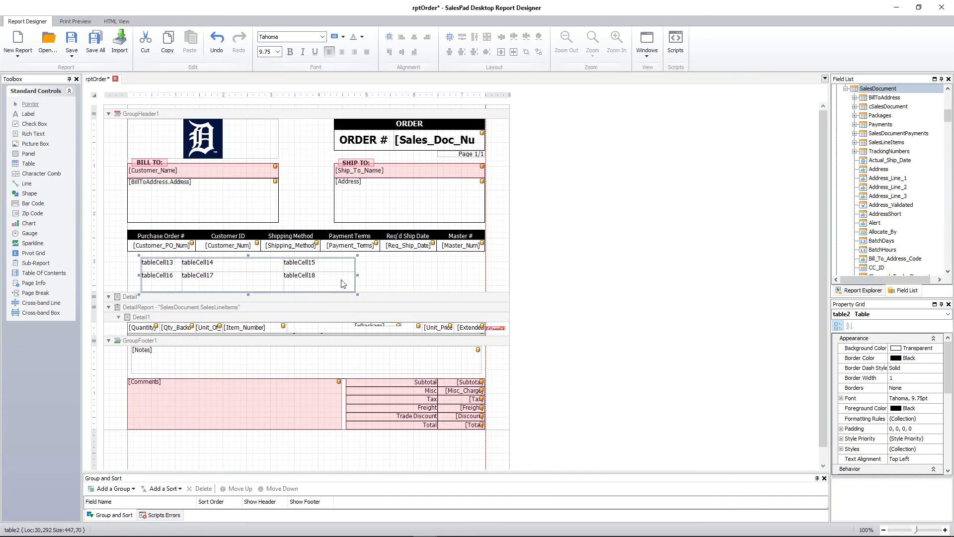
# Step: Delete the new table from the group header
pyautogui.press('Delete')
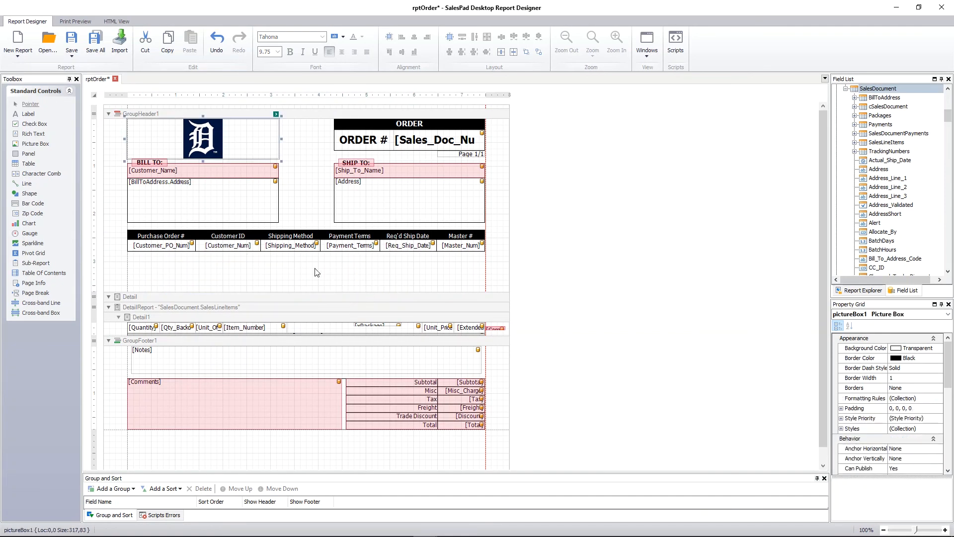
pyautogui.click(297, 276)
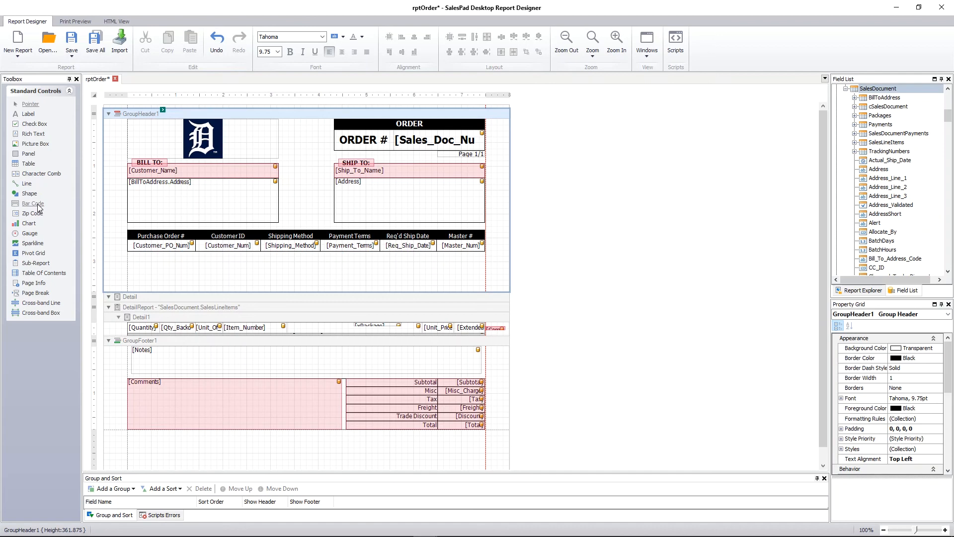
# Step: Add a bar code of about 245 by 39 at 372,297 below the purchase order details in the group header
pyautogui.click(305, 268)
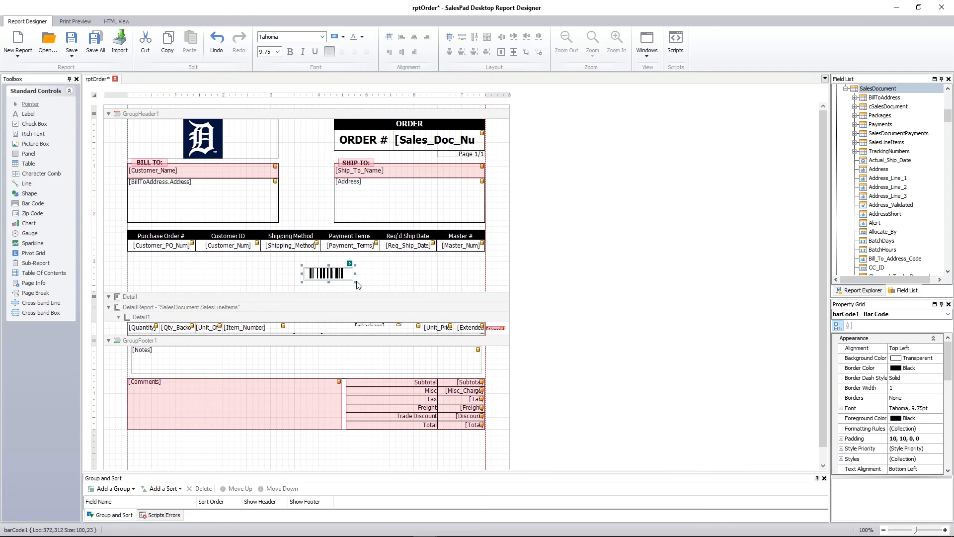
pyautogui.moveTo(365, 284); pyautogui.dragTo(424, 289)
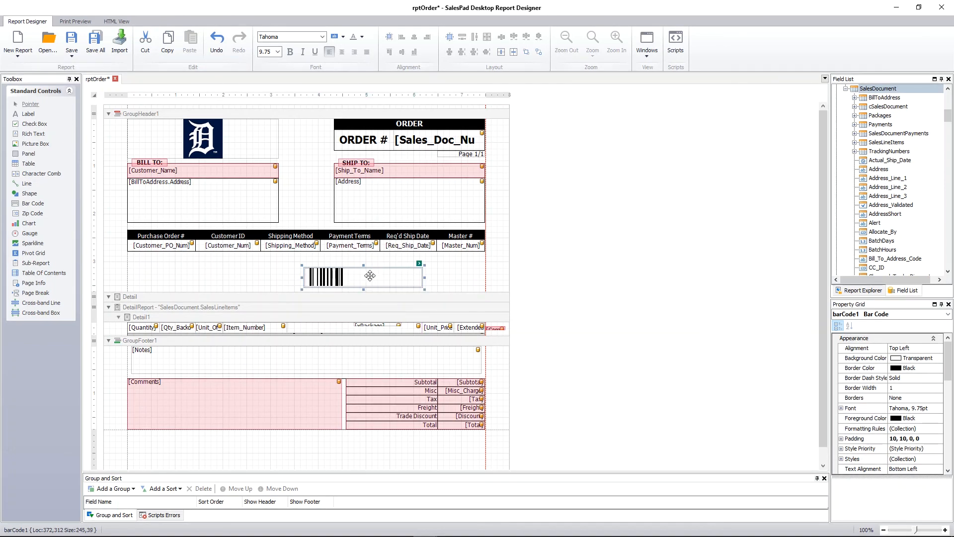
pyautogui.moveTo(363, 277); pyautogui.dragTo(368, 270)
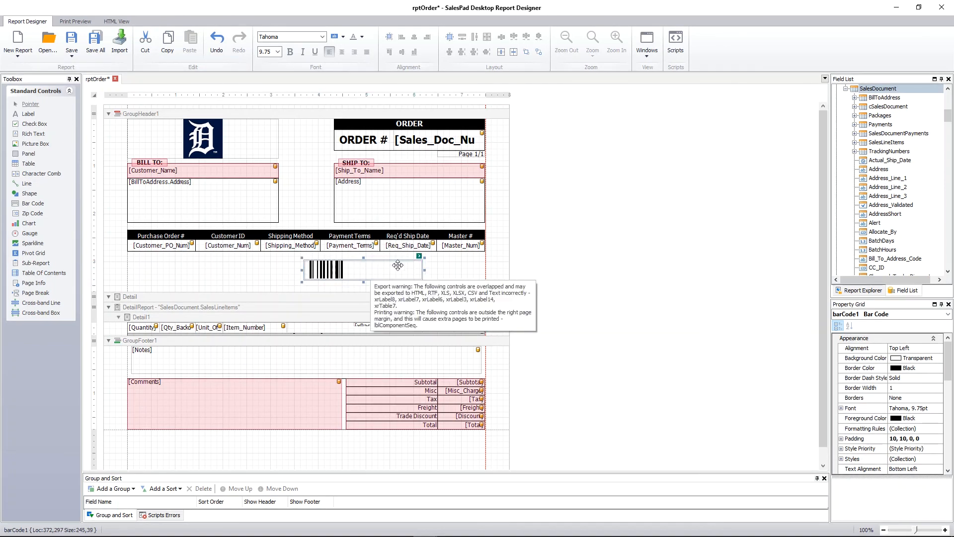
# Step: Review the symbologies available for the header bar code and choose Code128
pyautogui.click(420, 258)
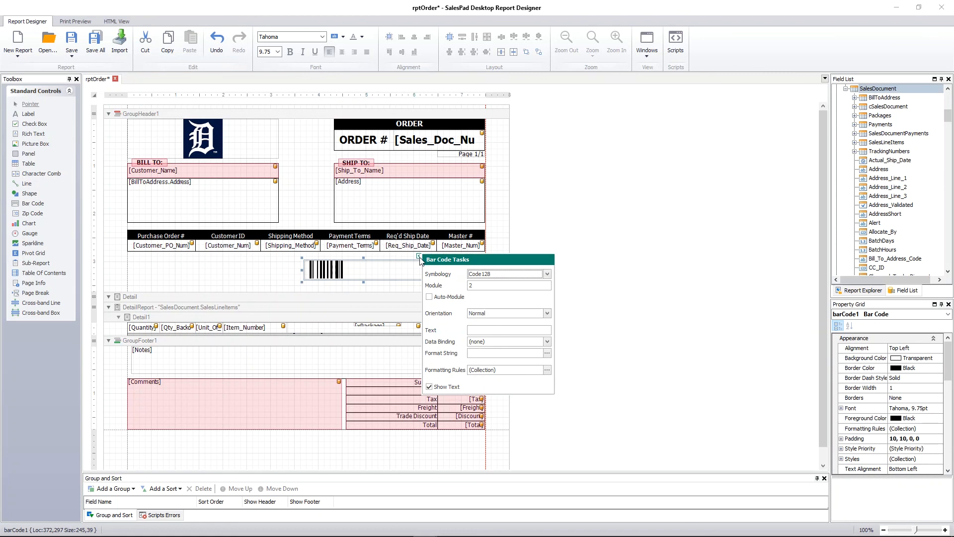
pyautogui.click(547, 274)
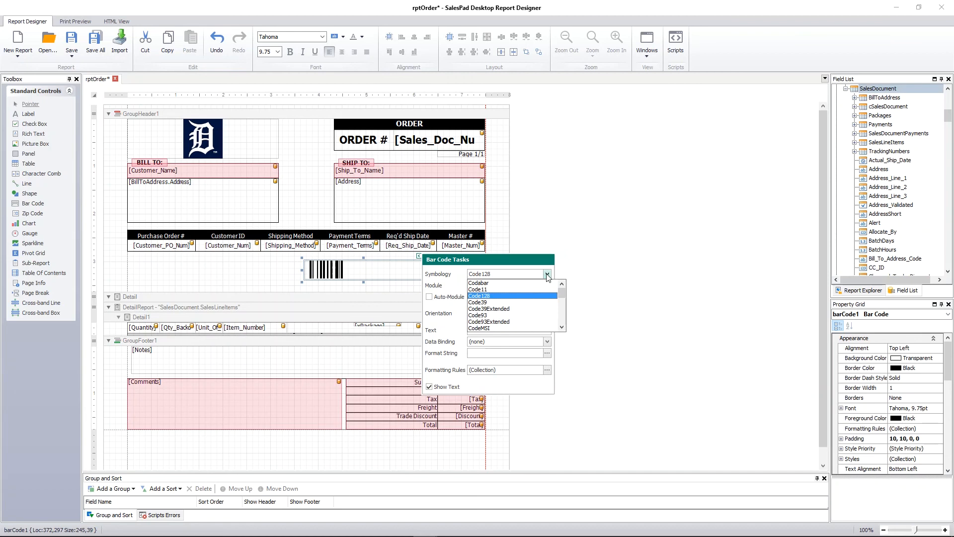
pyautogui.scroll(-5, 534, 296)
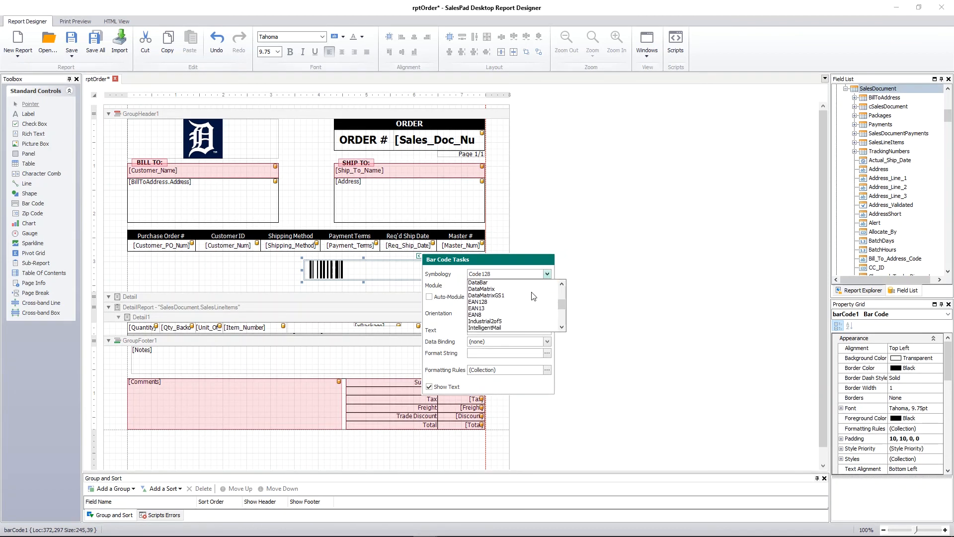
pyautogui.scroll(5, 533, 296)
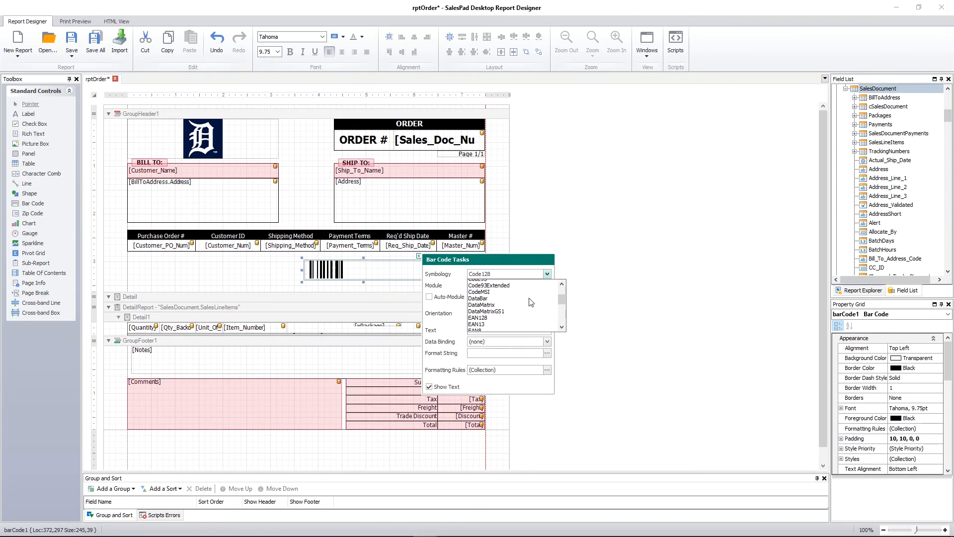
pyautogui.click(522, 297)
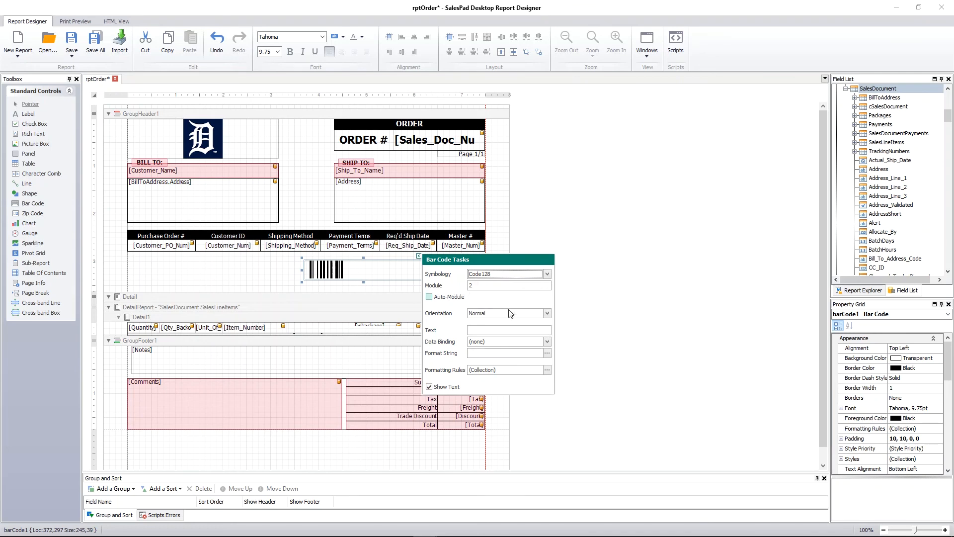
# Step: Bind the header bar code's data to a field of the SalesDocument table and close its task settings
pyautogui.click(547, 342)
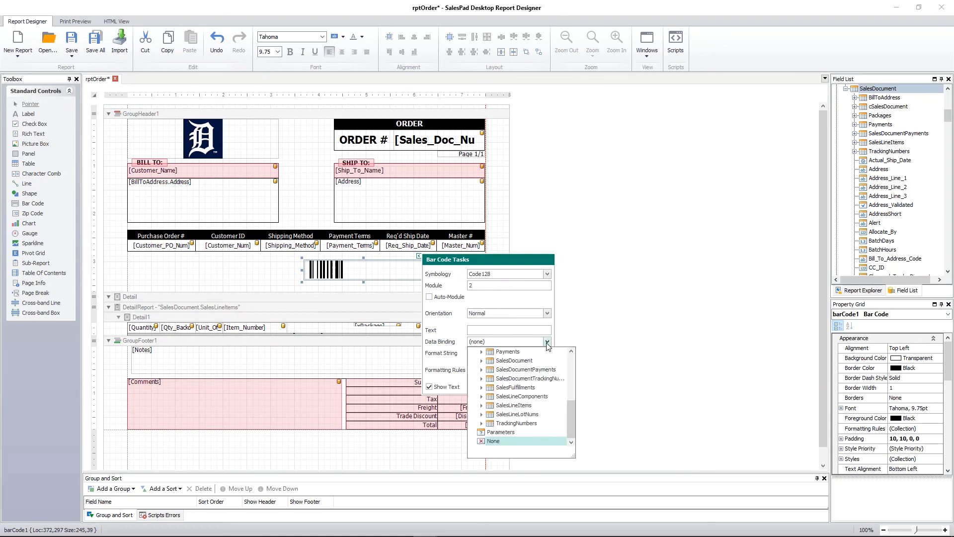
pyautogui.click(482, 361)
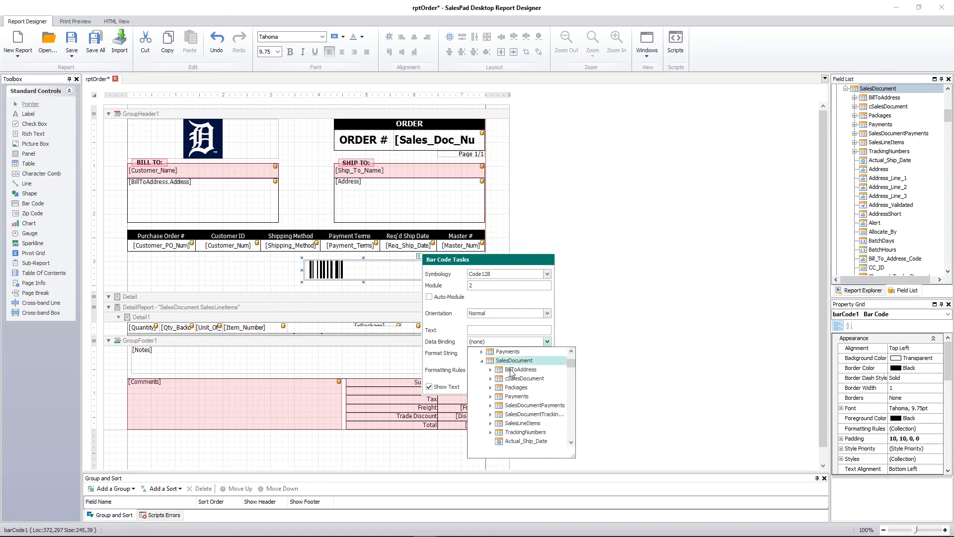
pyautogui.scroll(-5, 512, 372)
pyautogui.scroll(-12, 512, 372)
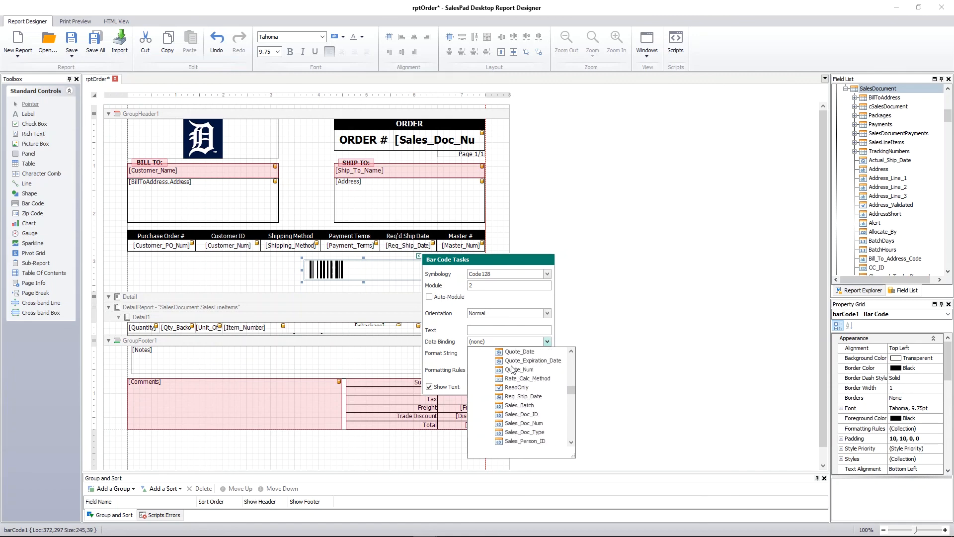
pyautogui.click(526, 397)
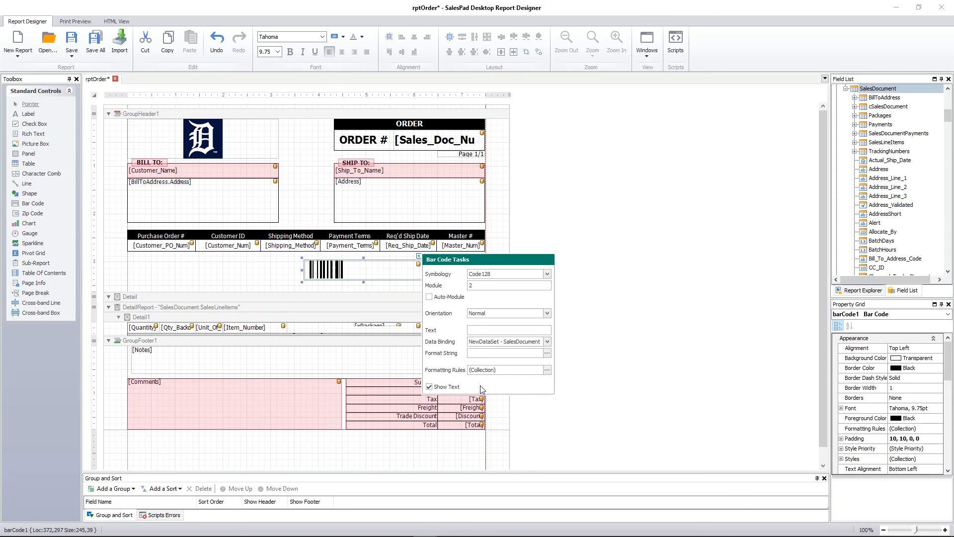
pyautogui.click(378, 272)
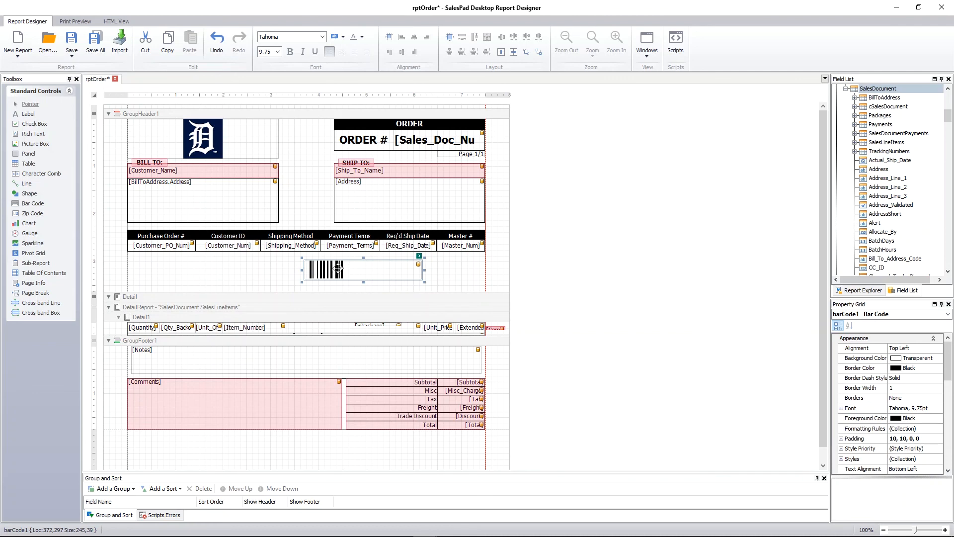
# Step: Try the header bar code at about 369 by 65 in the print preview and undo the enlargement
pyautogui.click(79, 23)
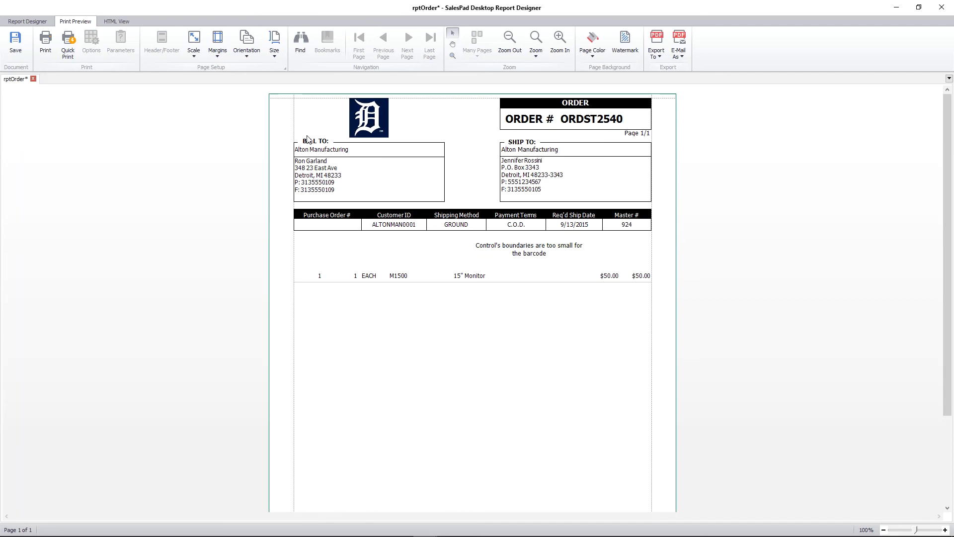
pyautogui.click(31, 22)
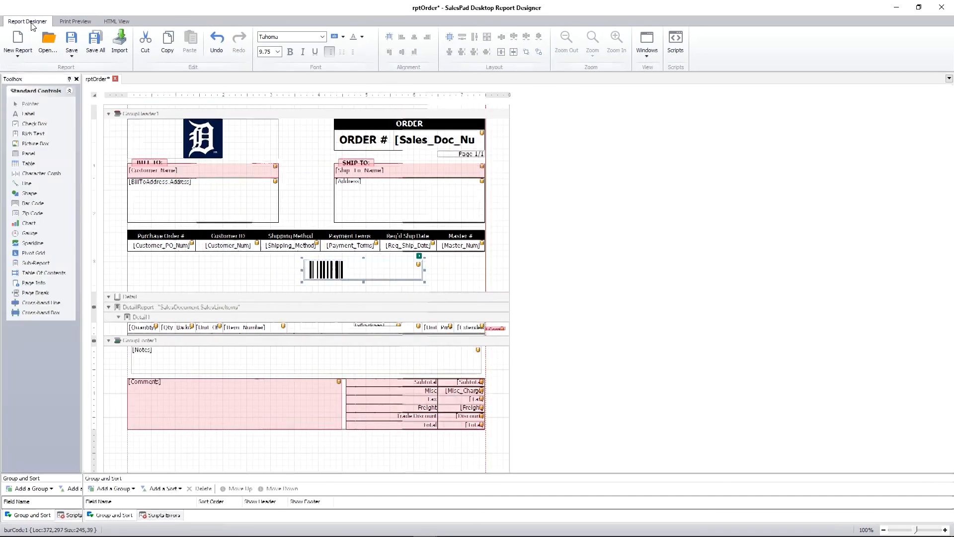
pyautogui.moveTo(424, 282); pyautogui.dragTo(483, 294)
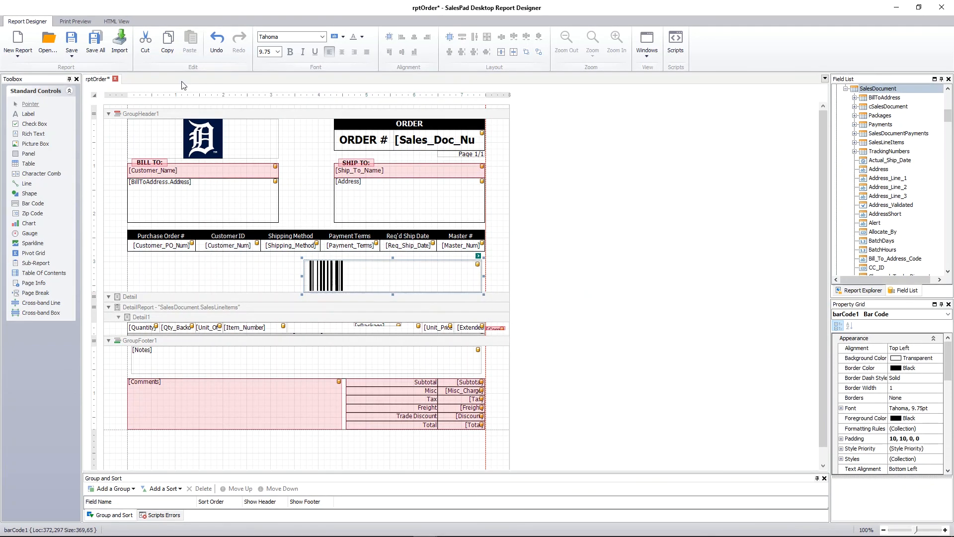
pyautogui.click(68, 23)
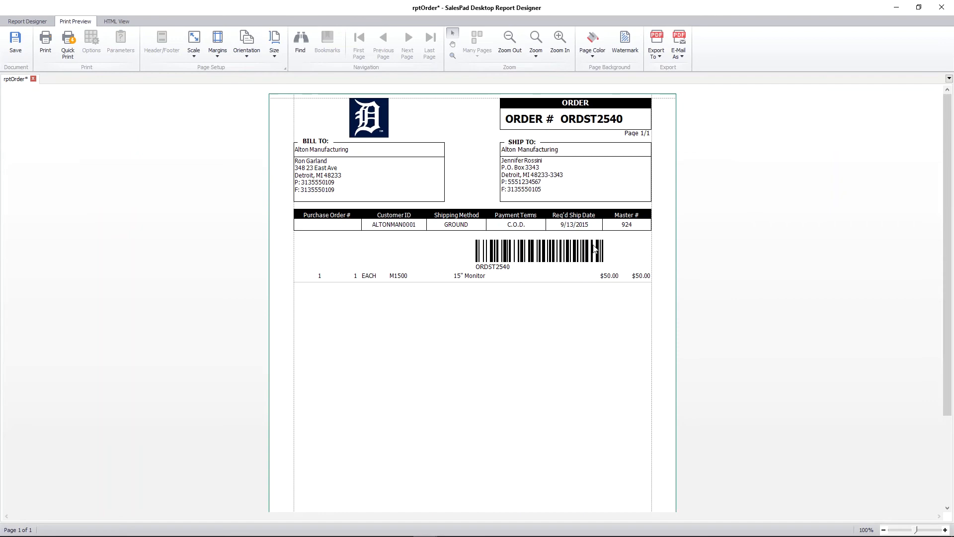
pyautogui.click(22, 22)
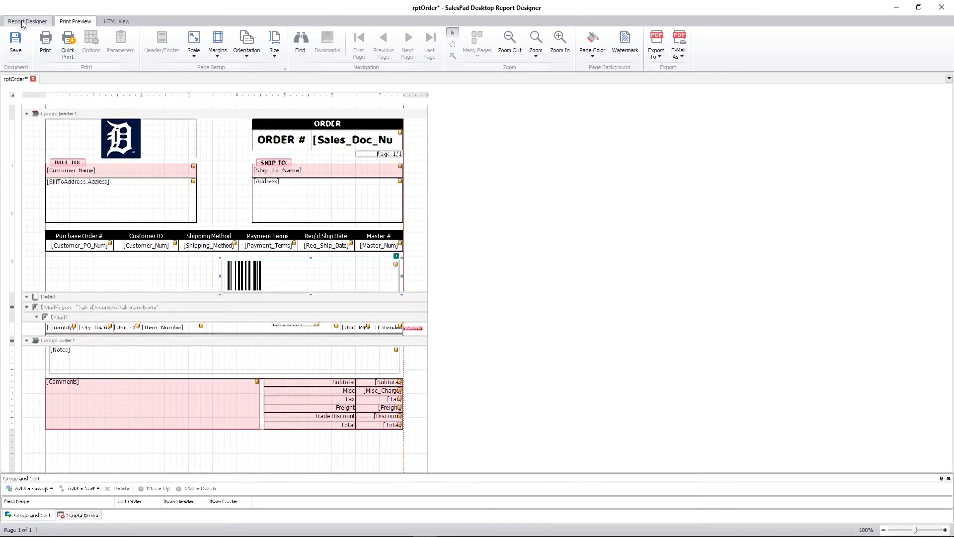
pyautogui.hotkey('ctrl', 'z')
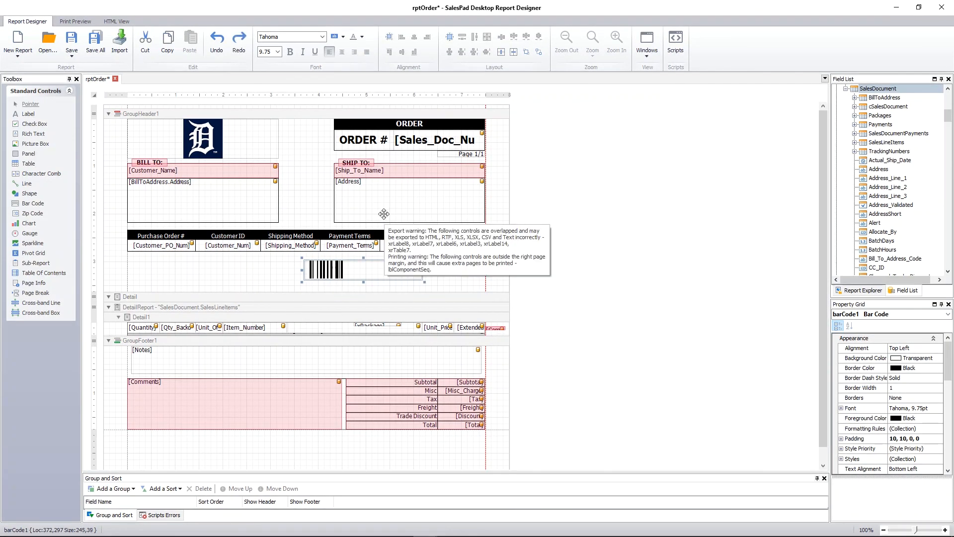
# Step: Turn on Auto-Module for the header bar code and check it in the print preview
pyautogui.click(283, 276)
pyautogui.click(356, 267)
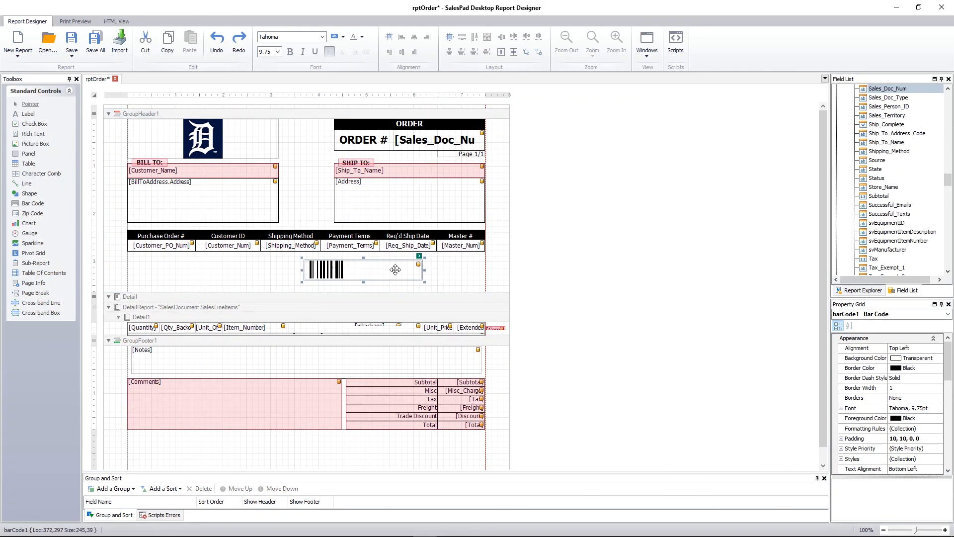
pyautogui.click(420, 257)
pyautogui.click(446, 301)
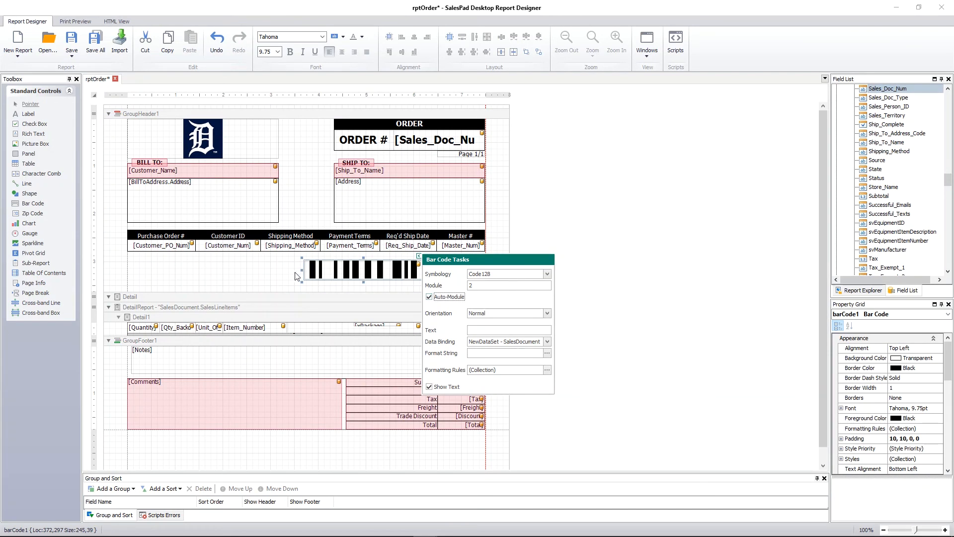
pyautogui.click(281, 274)
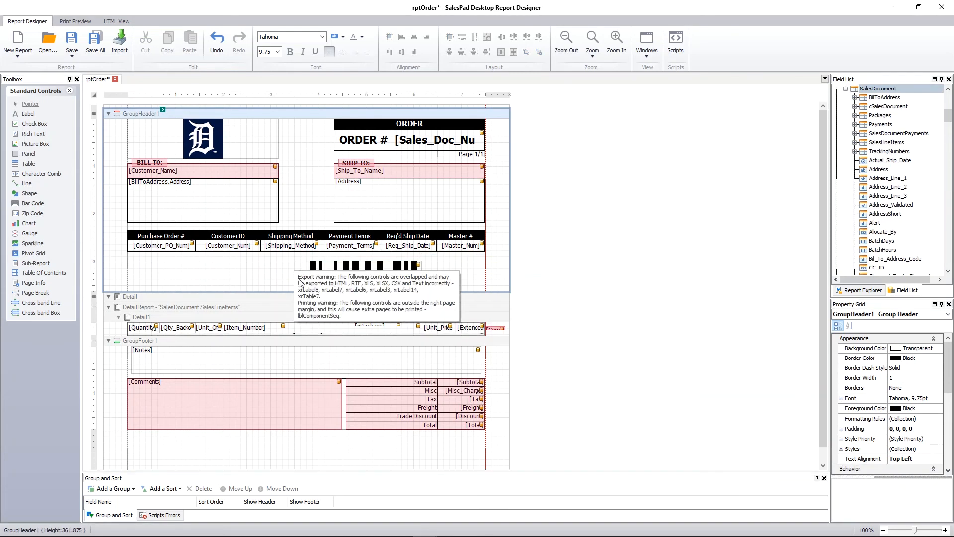
pyautogui.click(75, 21)
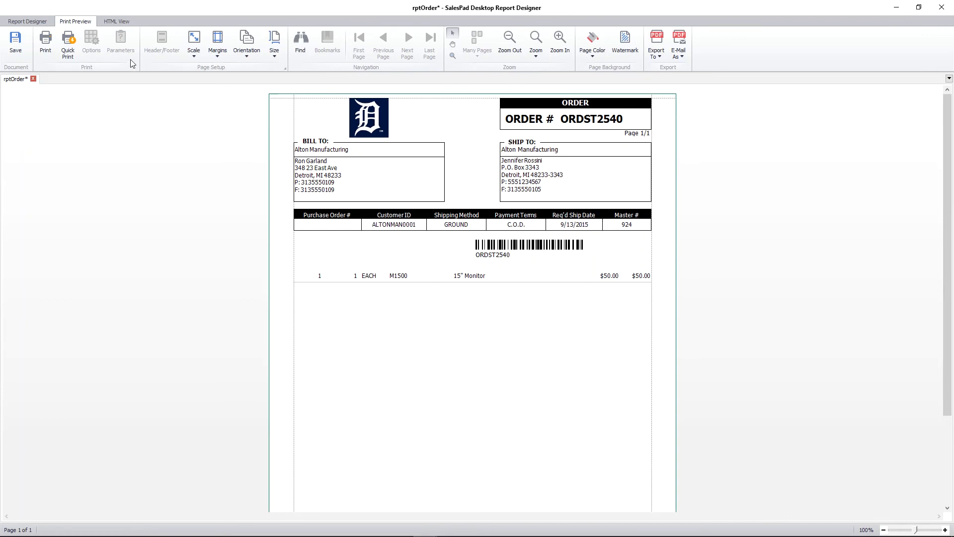
pyautogui.click(26, 21)
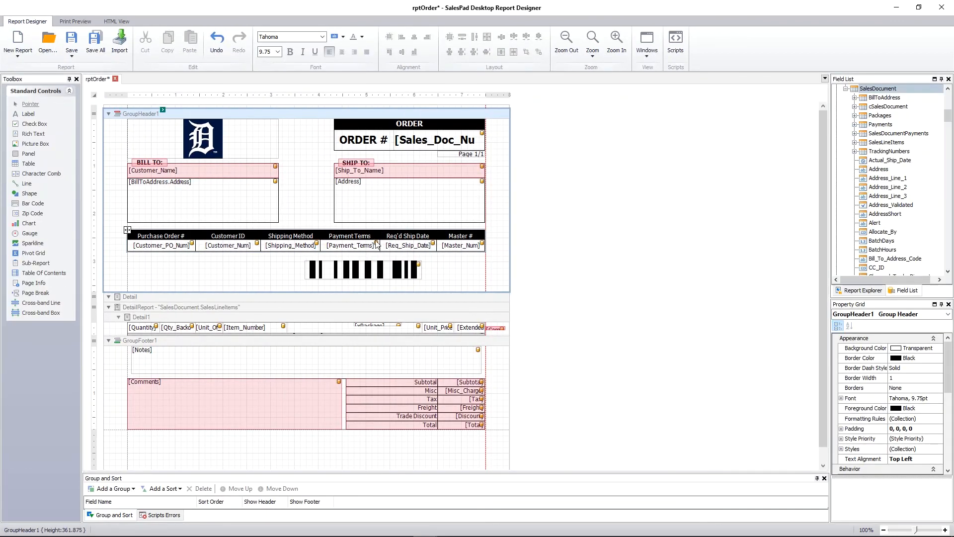
# Step: Turn off Show Text for the header bar code and close its task settings
pyautogui.click(391, 268)
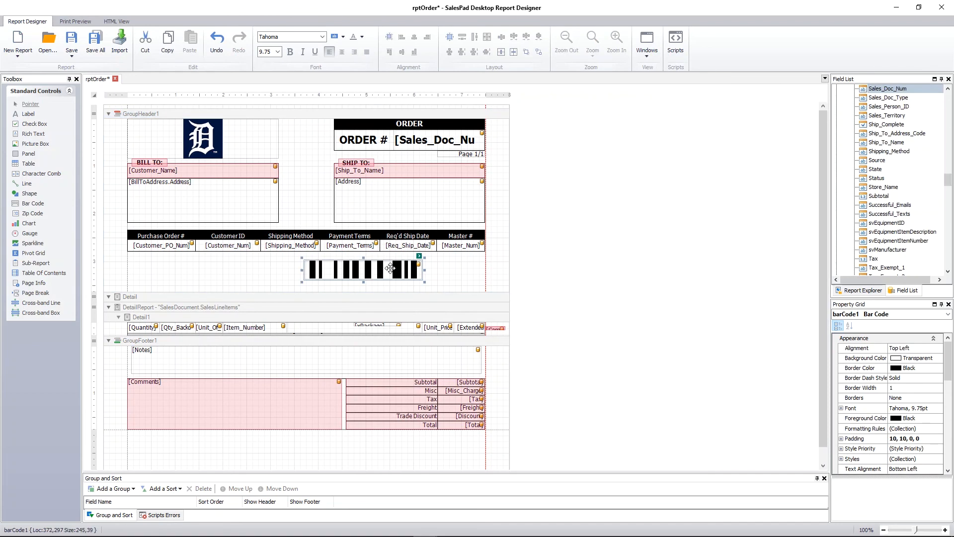
pyautogui.click(419, 255)
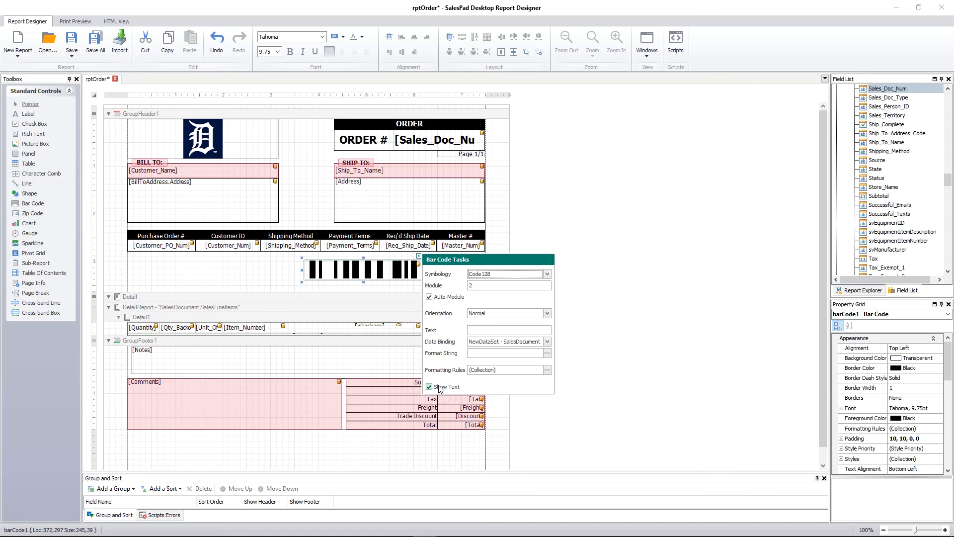
pyautogui.click(256, 283)
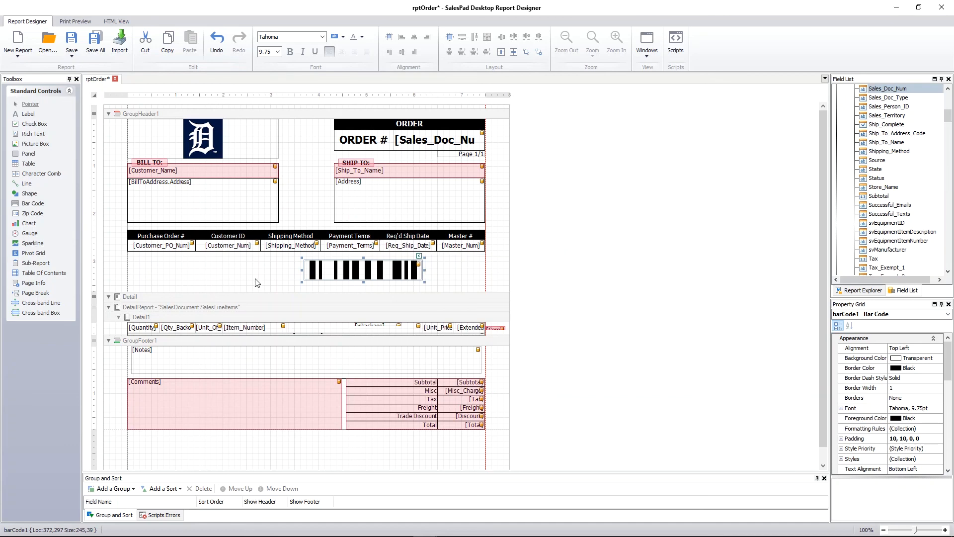
pyautogui.click(257, 282)
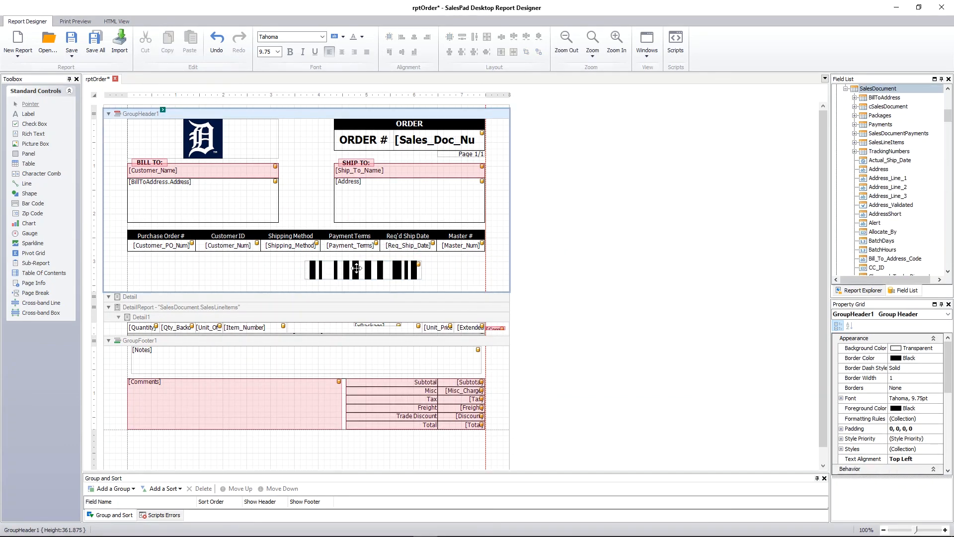
# Step: Set the header bar code's orientation to Rotate to the Left and reshape it to about 145 by 78
pyautogui.click(356, 269)
pyautogui.click(419, 256)
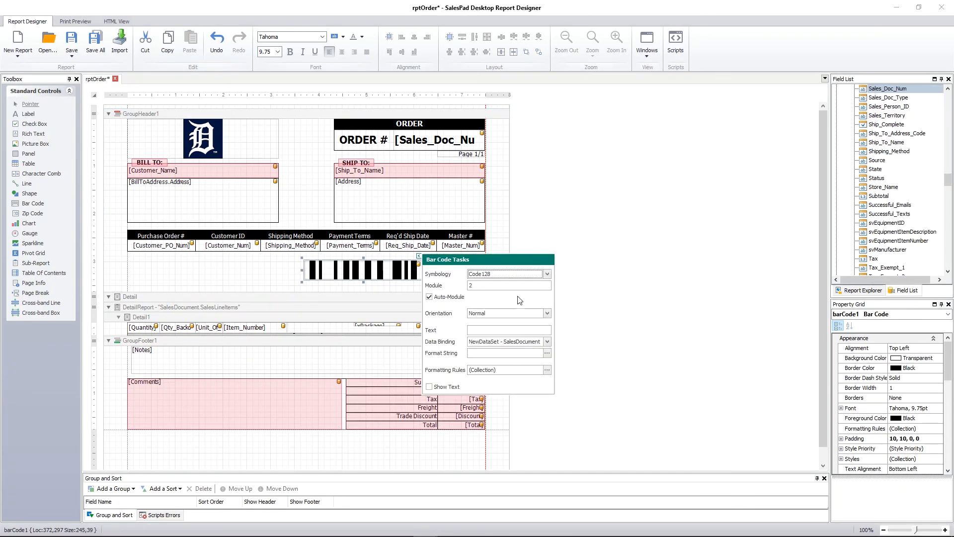
pyautogui.click(546, 313)
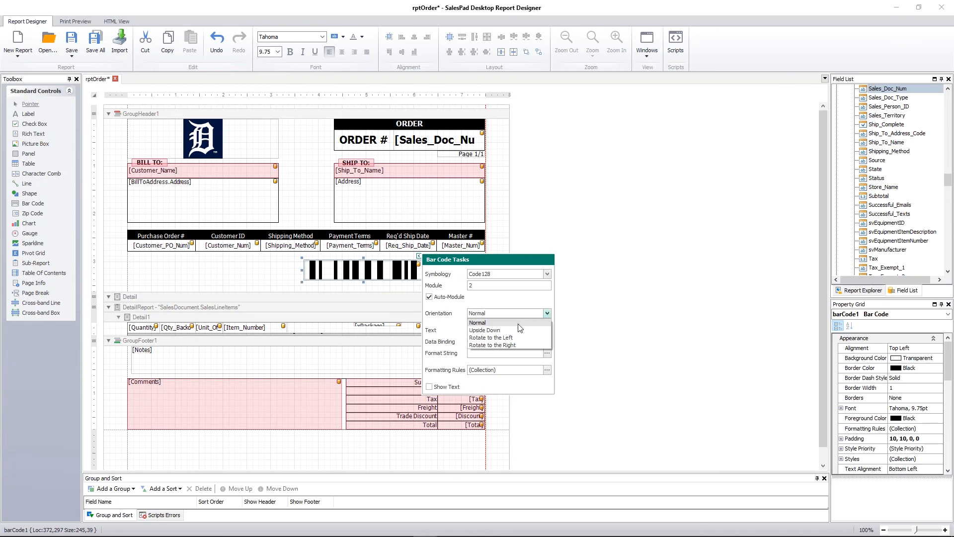
pyautogui.click(491, 338)
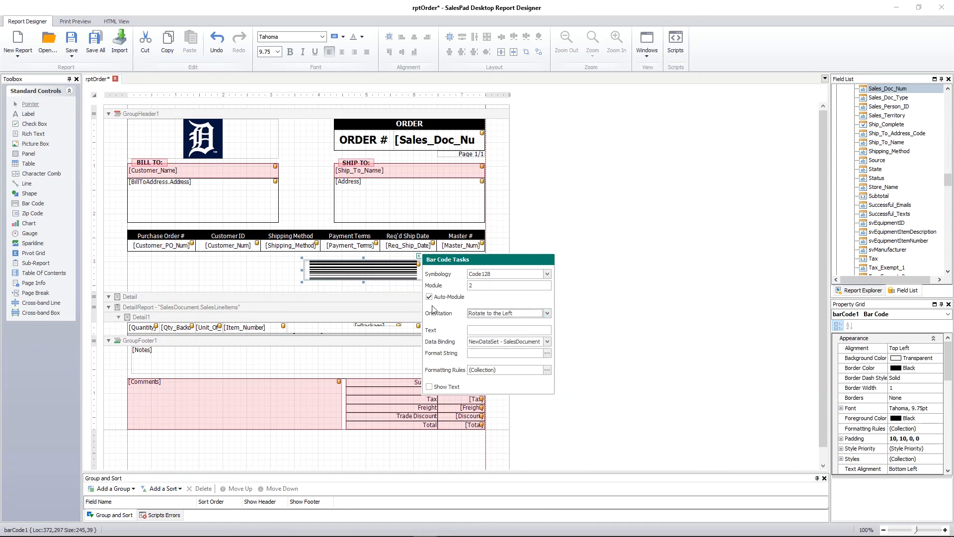
pyautogui.click(378, 273)
pyautogui.moveTo(425, 271); pyautogui.dragTo(341, 300)
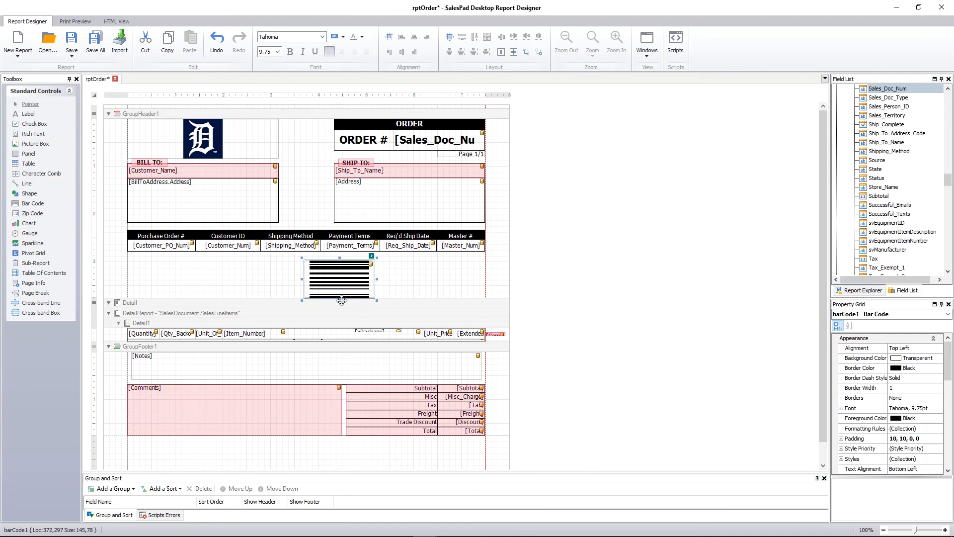
pyautogui.moveTo(340, 257); pyautogui.dragTo(342, 248)
pyautogui.moveTo(377, 275); pyautogui.dragTo(378, 275)
# Step: Delete the header bar code and add a page info control of about 234 by 41 at 170,298 in the group header
pyautogui.press('Delete')
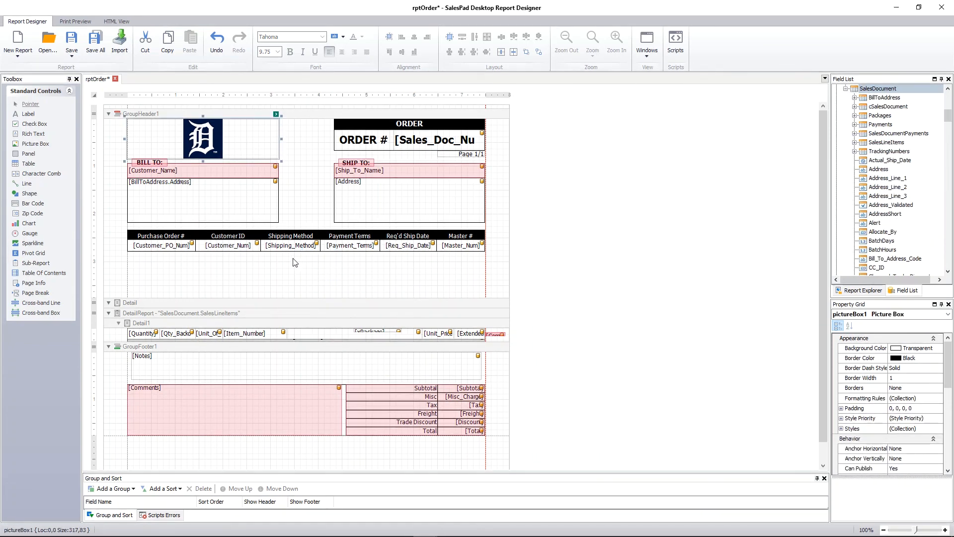
pyautogui.click(38, 286)
pyautogui.click(206, 259)
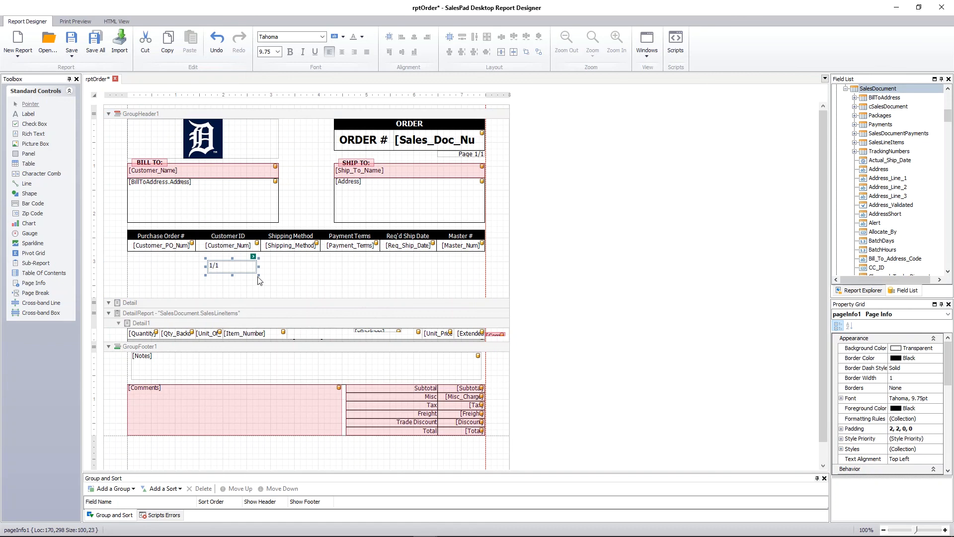
pyautogui.moveTo(258, 274); pyautogui.dragTo(307, 284)
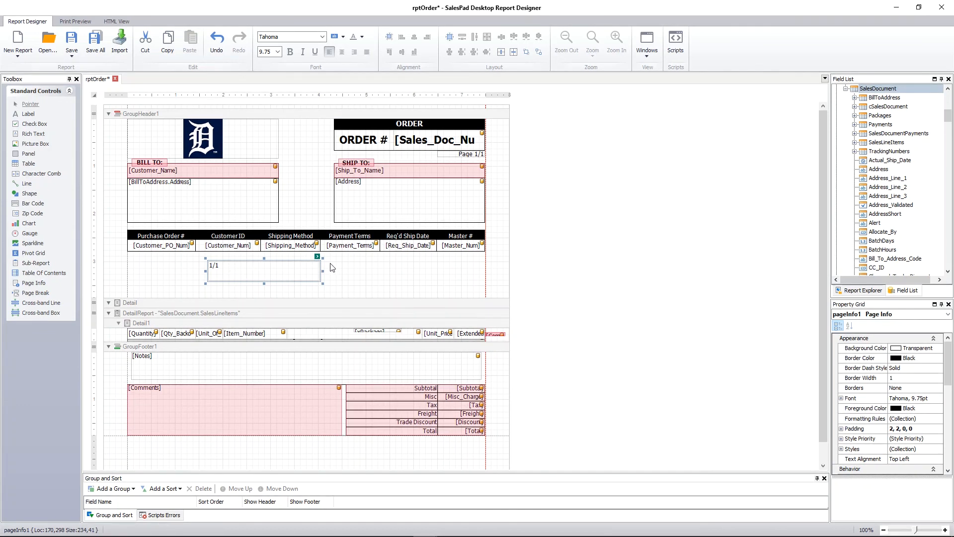
# Step: Try the format {0} of {1} on the new page info control with "Current of Total" page numbers, and clear the format again
pyautogui.click(317, 256)
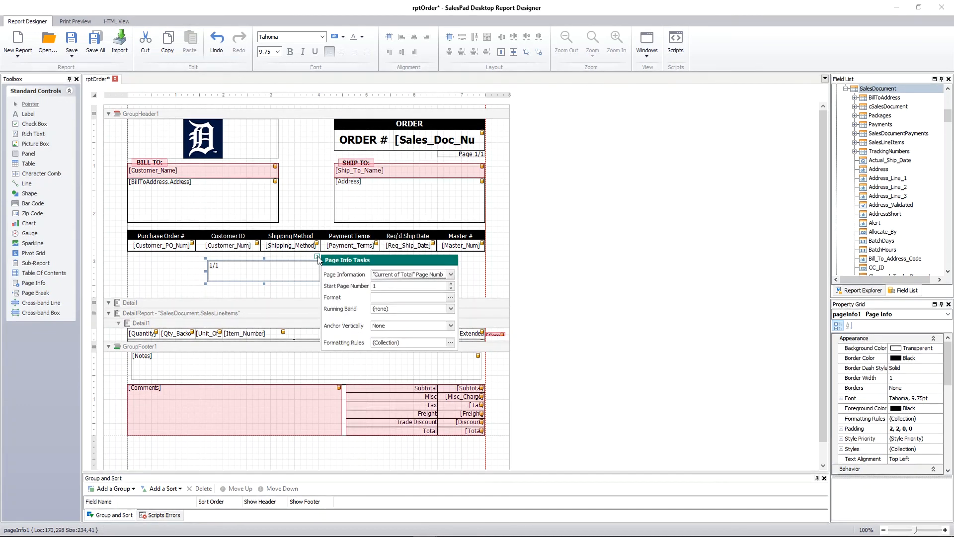
pyautogui.click(403, 279)
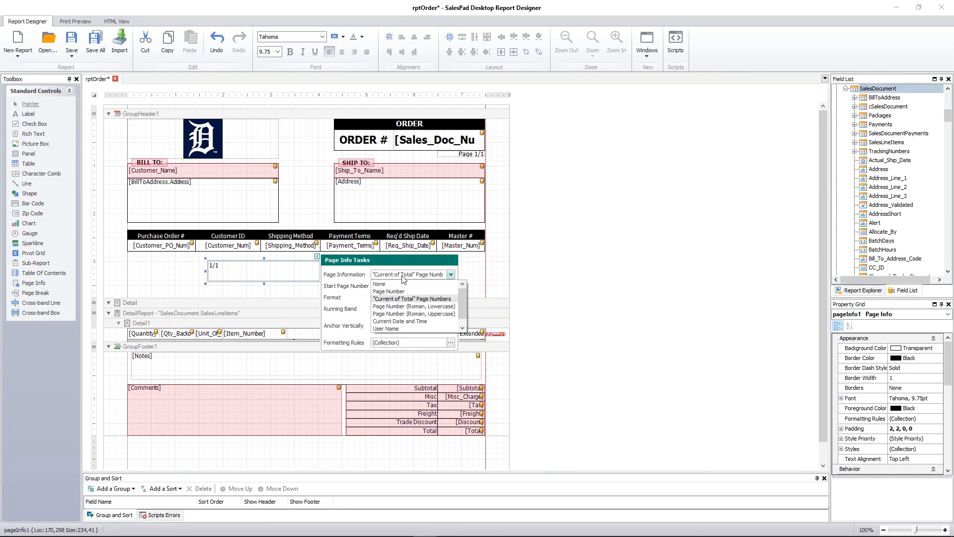
pyautogui.click(403, 277)
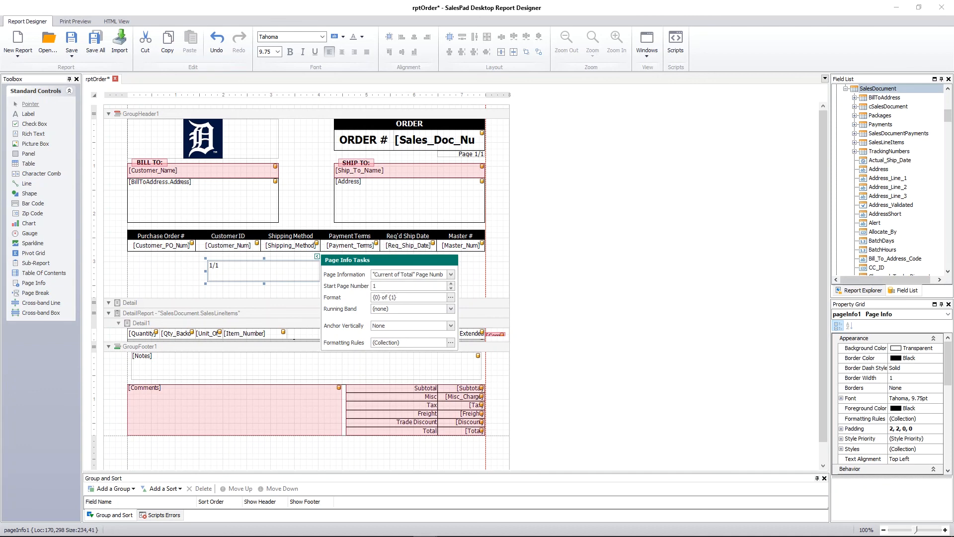
pyautogui.click(158, 270)
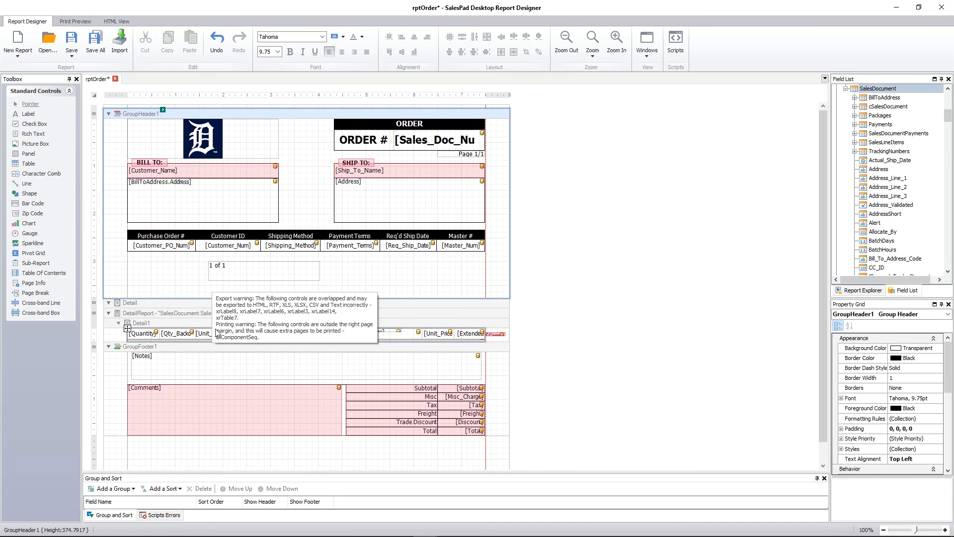
pyautogui.click(312, 271)
pyautogui.click(317, 257)
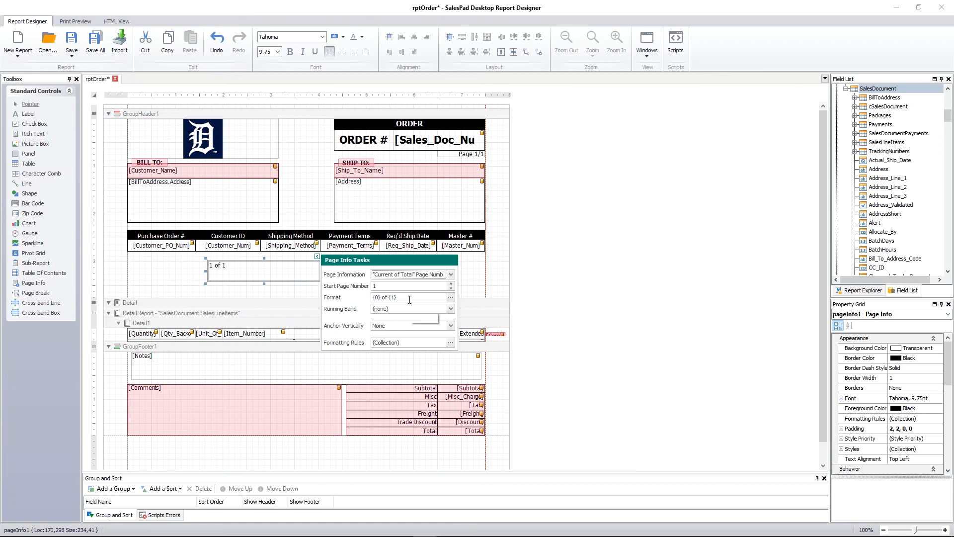
pyautogui.moveTo(409, 300); pyautogui.dragTo(343, 297)
pyautogui.press('BackSpace')
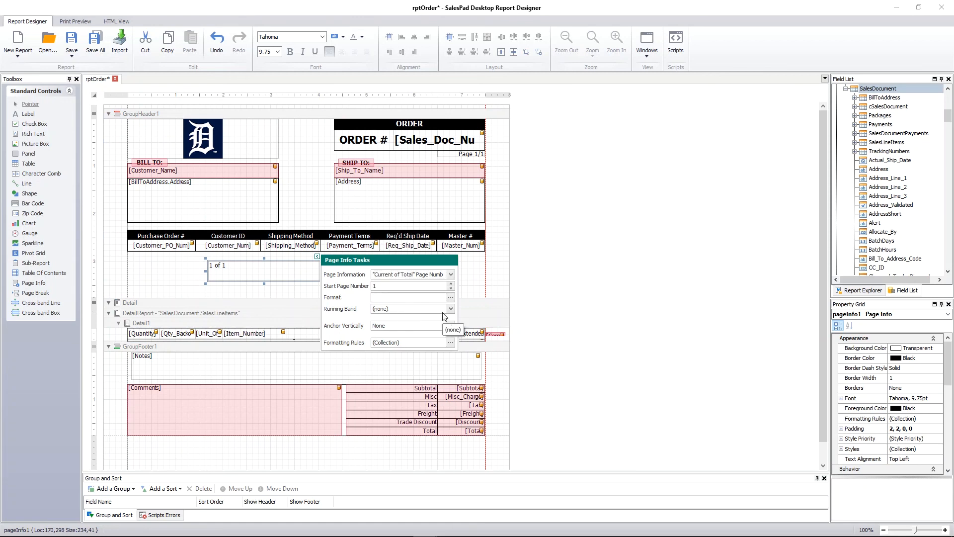
# Step: Try Page Number as the new control's page information and settle on Current Date and Time
pyautogui.click(451, 275)
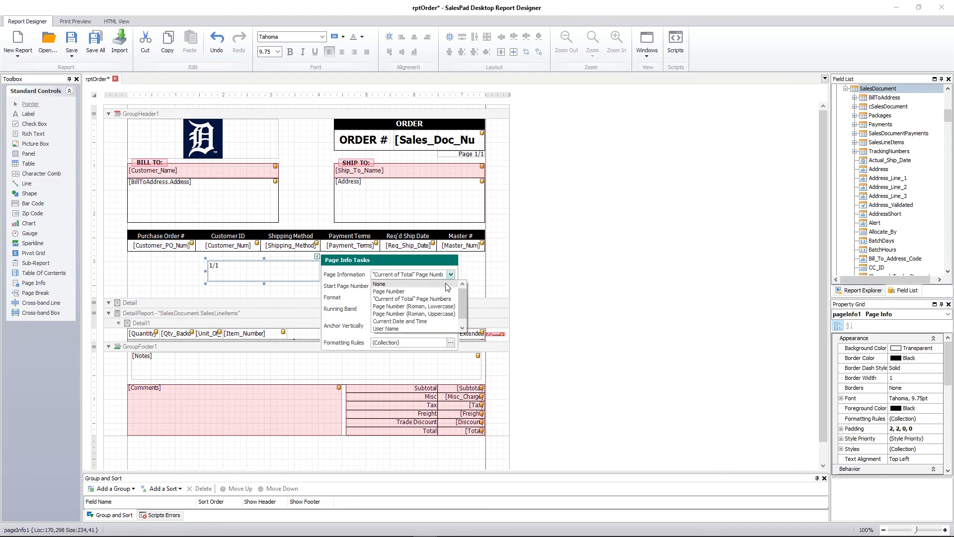
pyautogui.click(419, 290)
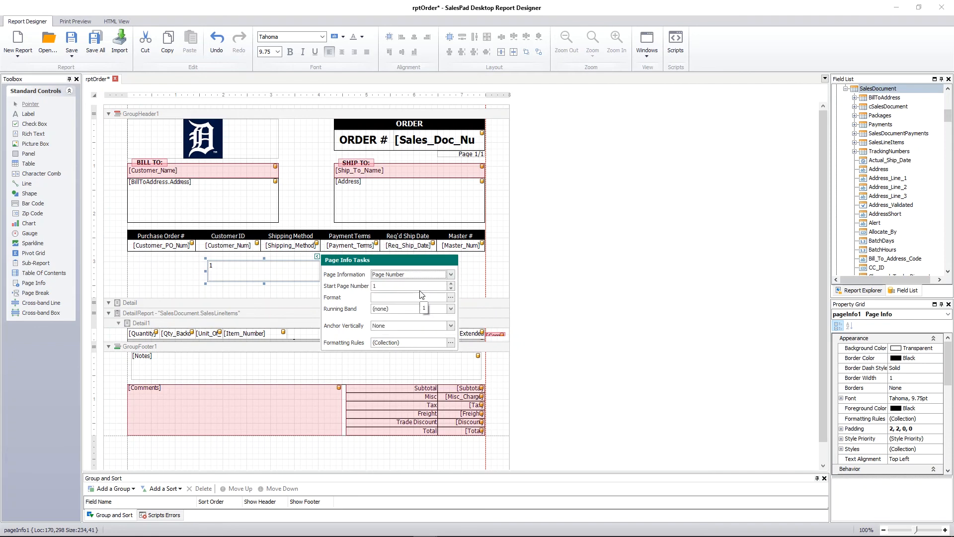
pyautogui.click(451, 275)
pyautogui.scroll(-1, 439, 299)
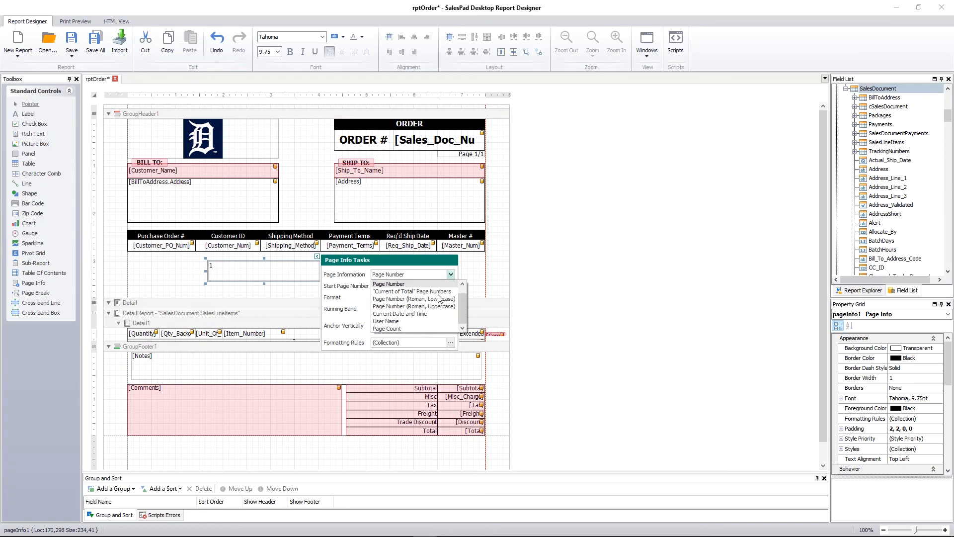
pyautogui.click(408, 314)
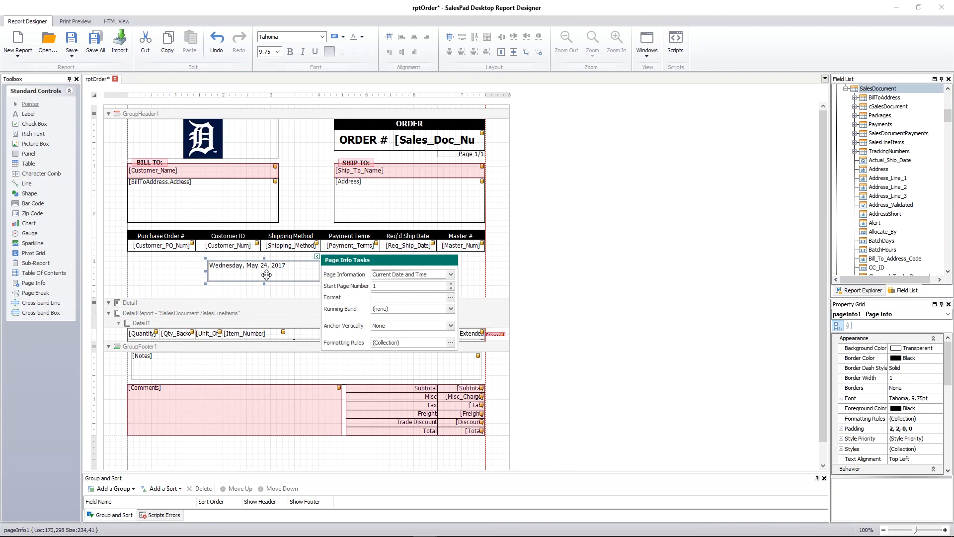
# Step: Widen the page info control to about 256 by 41 and set its format to the DateTime type M/d/yyyy h:mm tt
pyautogui.click(301, 274)
pyautogui.moveTo(324, 271); pyautogui.dragTo(333, 271)
pyautogui.click(328, 257)
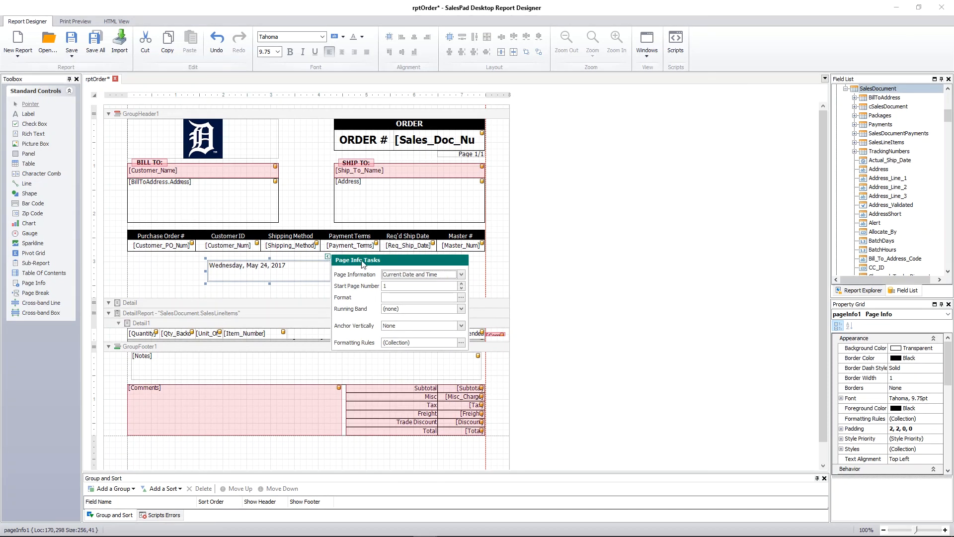
pyautogui.click(461, 298)
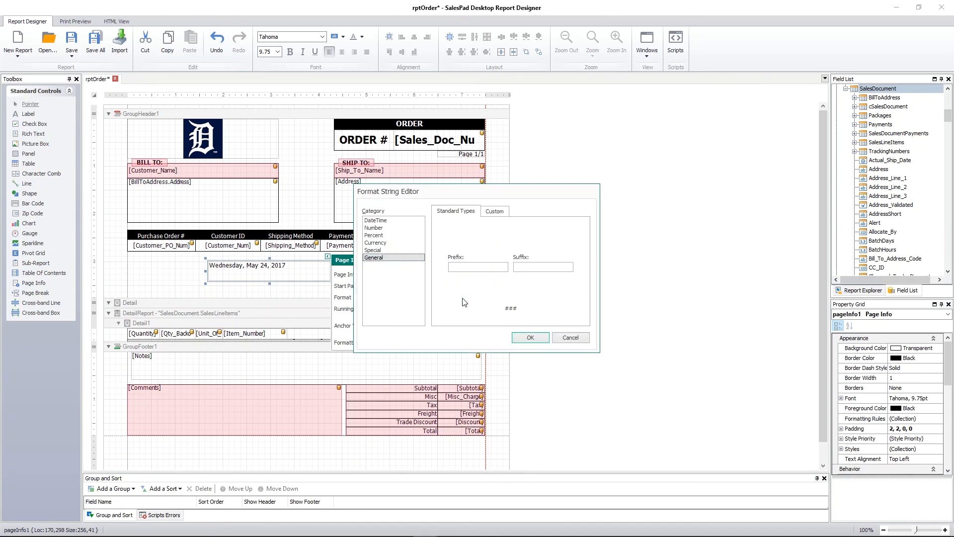
pyautogui.moveTo(511, 187); pyautogui.dragTo(616, 181)
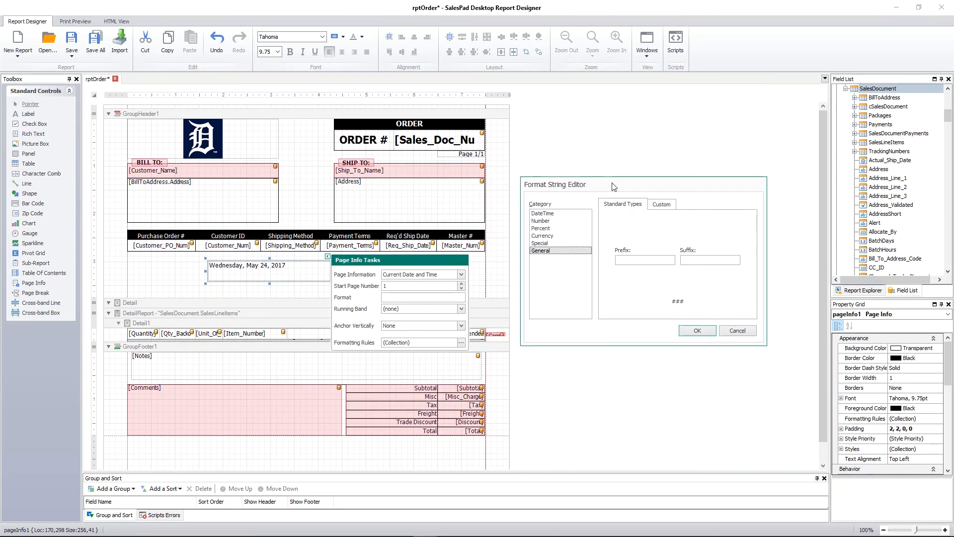
pyautogui.click(543, 215)
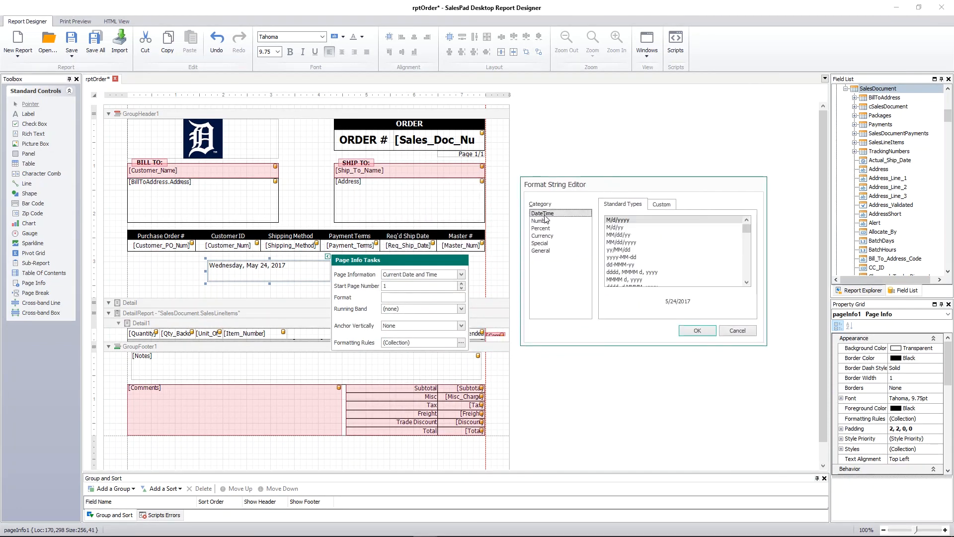
pyautogui.scroll(-1, 635, 251)
pyautogui.click(636, 250)
pyautogui.scroll(-1, 636, 251)
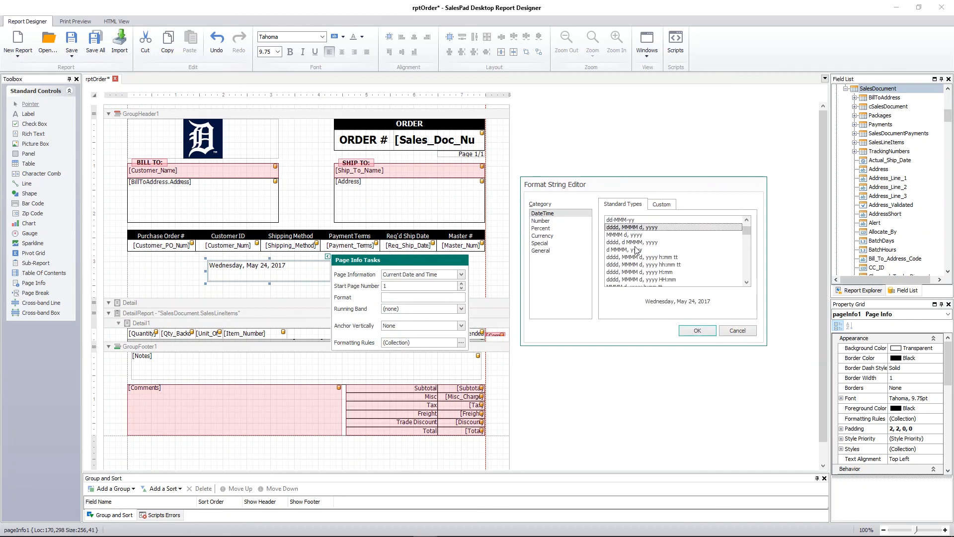
pyautogui.click(641, 258)
pyautogui.scroll(-1, 641, 257)
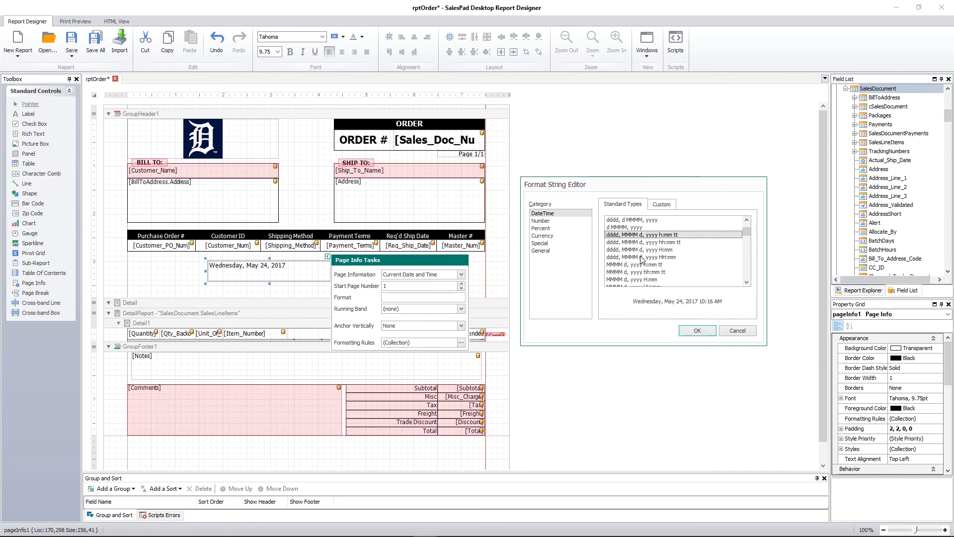
pyautogui.click(641, 243)
pyautogui.scroll(-5, 641, 243)
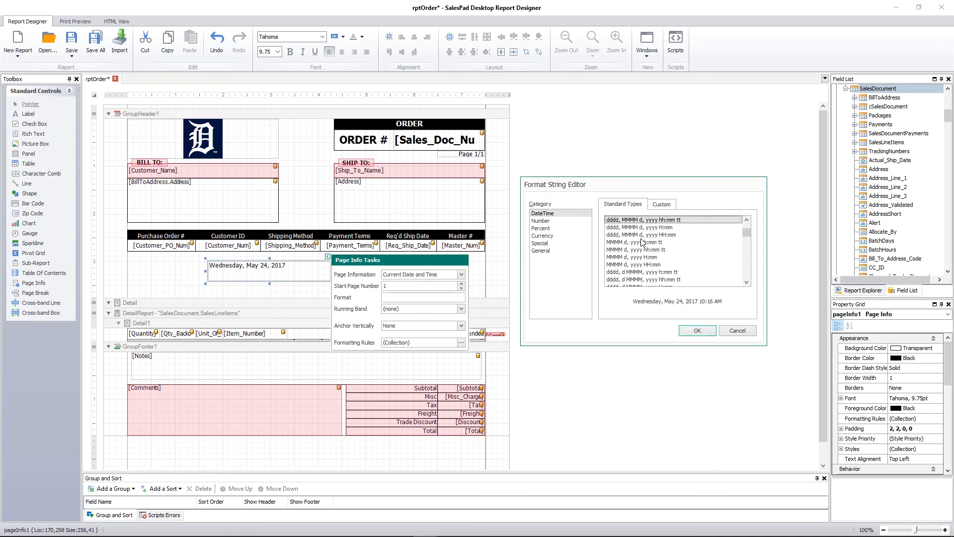
pyautogui.click(638, 249)
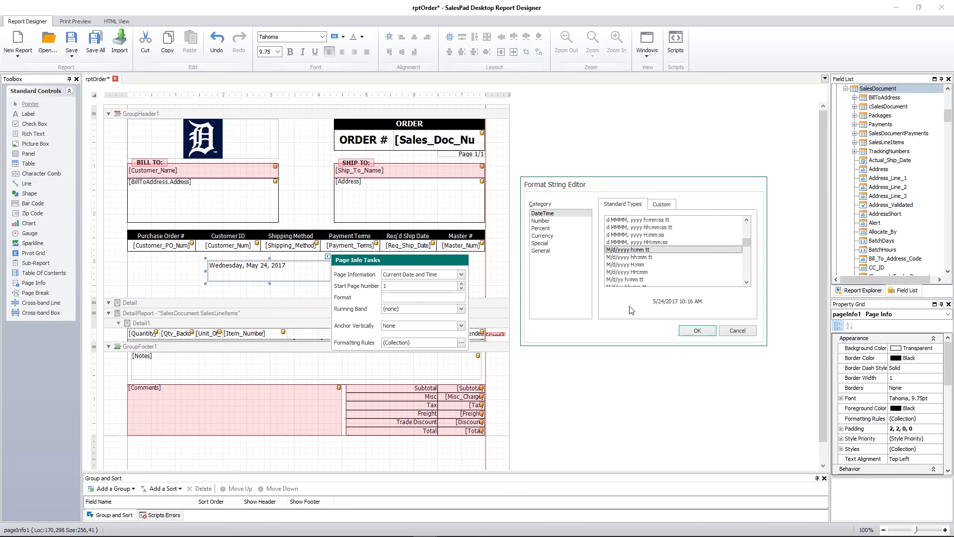
pyautogui.click(687, 330)
# Step: Try User Name as the page info control's page information and review the setting
pyautogui.click(255, 273)
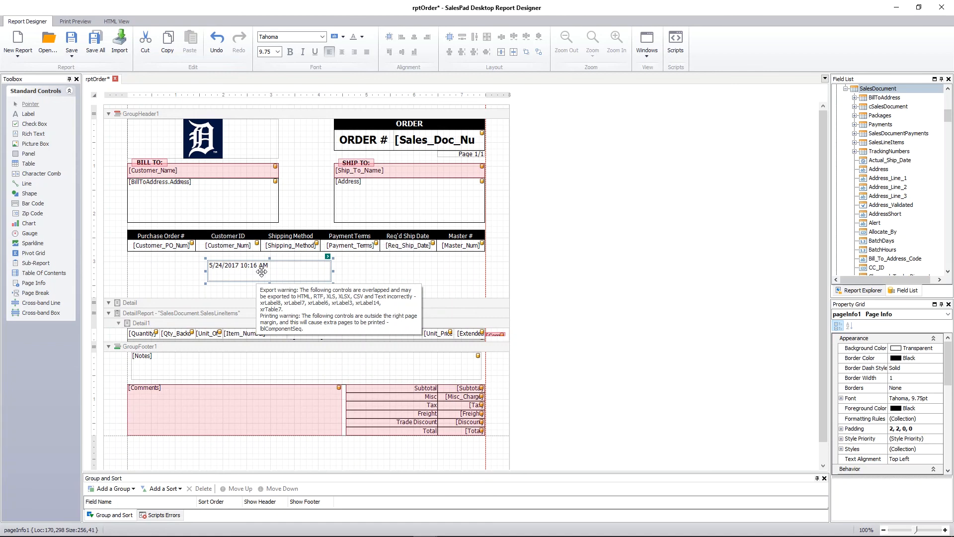
pyautogui.click(328, 256)
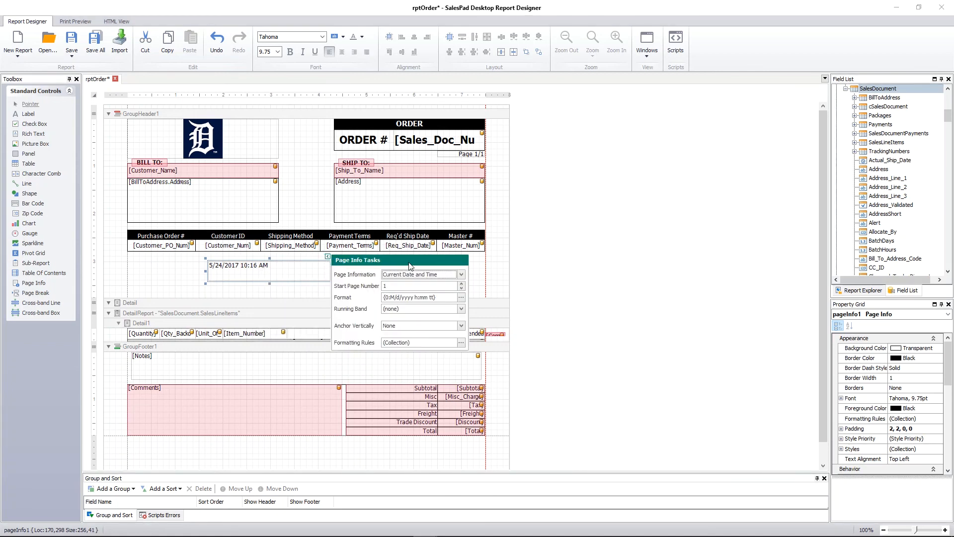
pyautogui.click(462, 274)
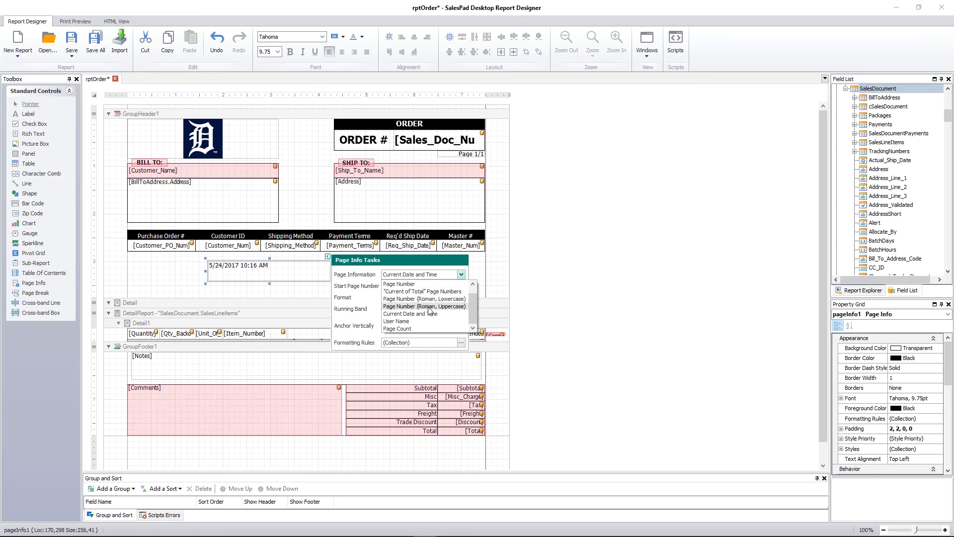
pyautogui.click(400, 321)
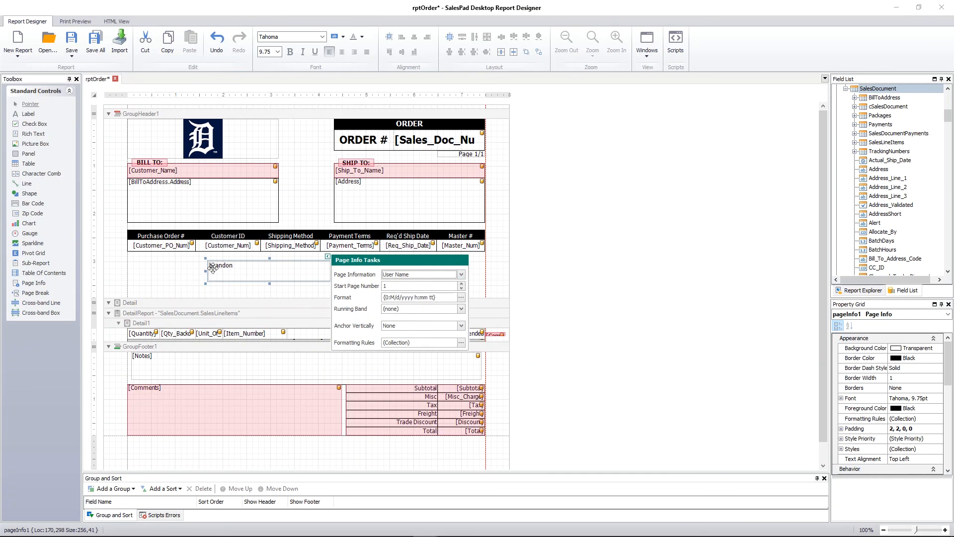
pyautogui.click(174, 272)
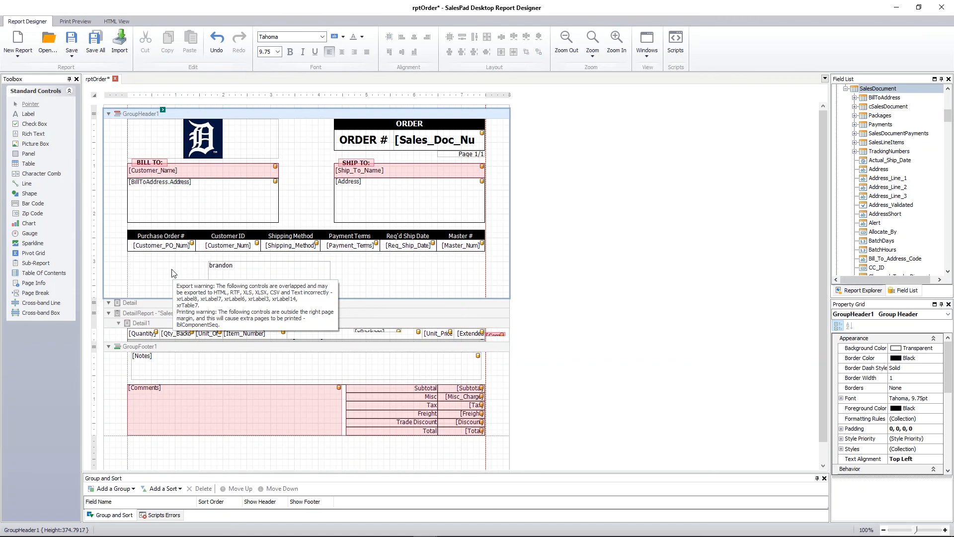
pyautogui.click(256, 263)
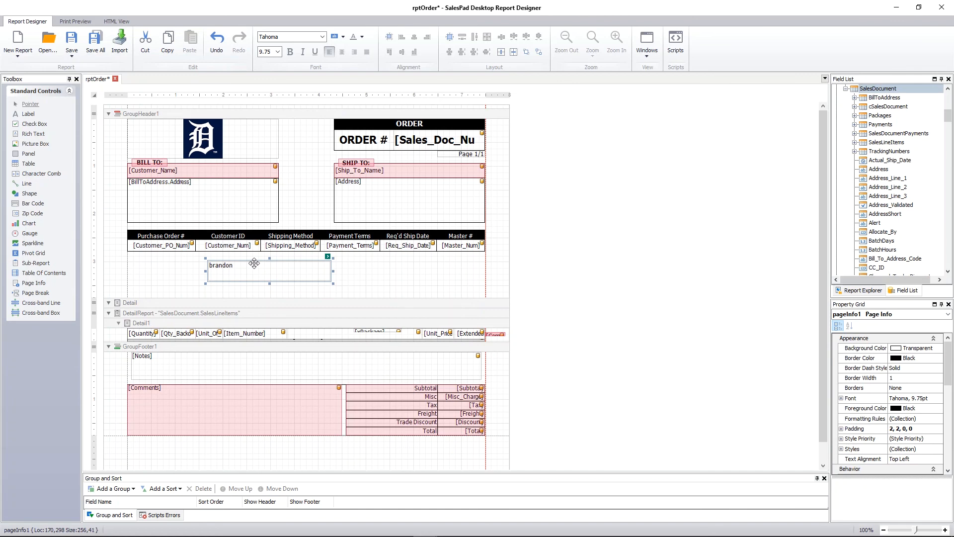
pyautogui.click(328, 257)
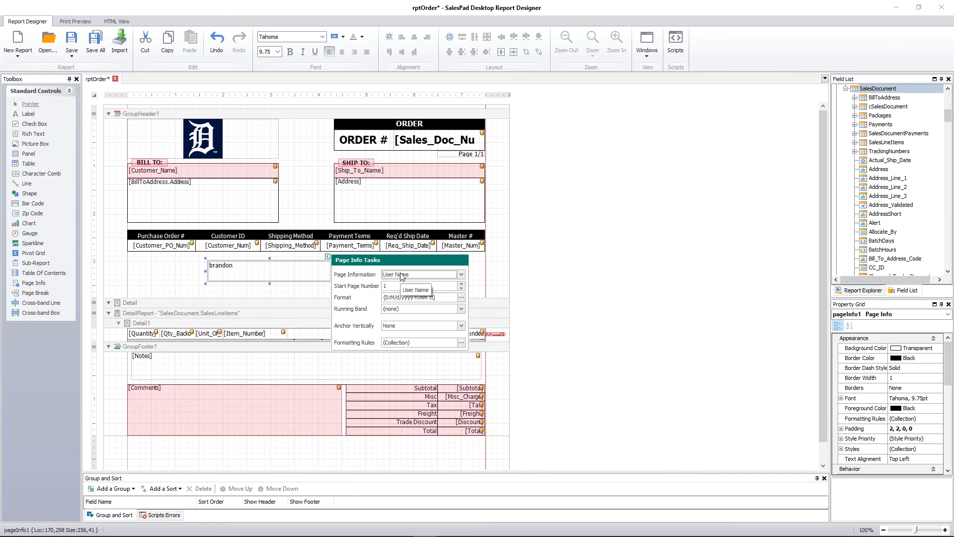
pyautogui.click(198, 276)
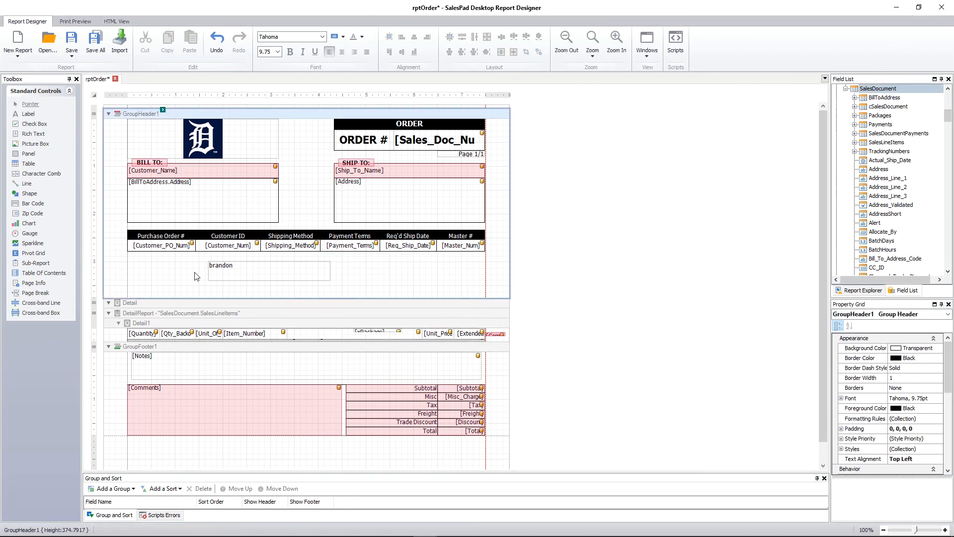
# Step: Delete the page info control below the order details table and shrink the group header to a height of 278
pyautogui.click(255, 274)
pyautogui.press('Delete')
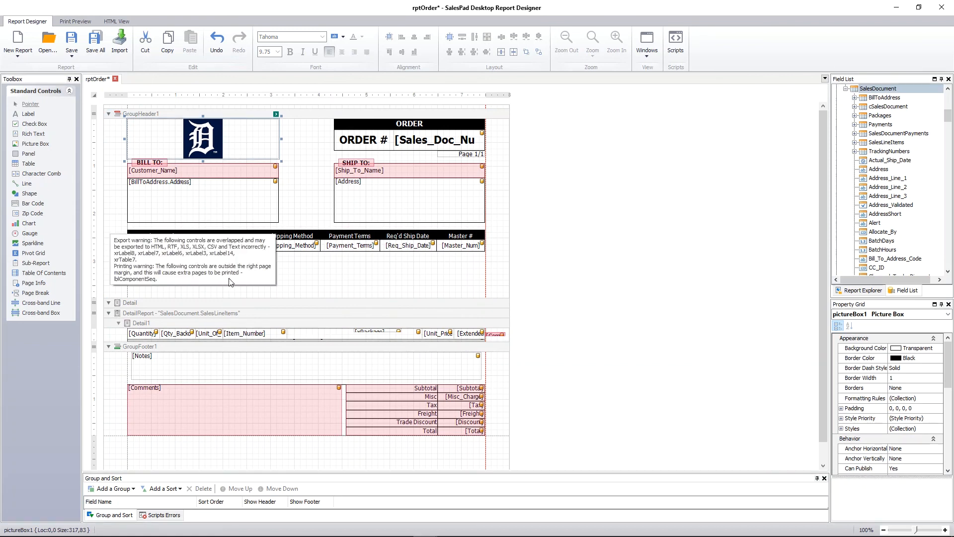
pyautogui.click(292, 278)
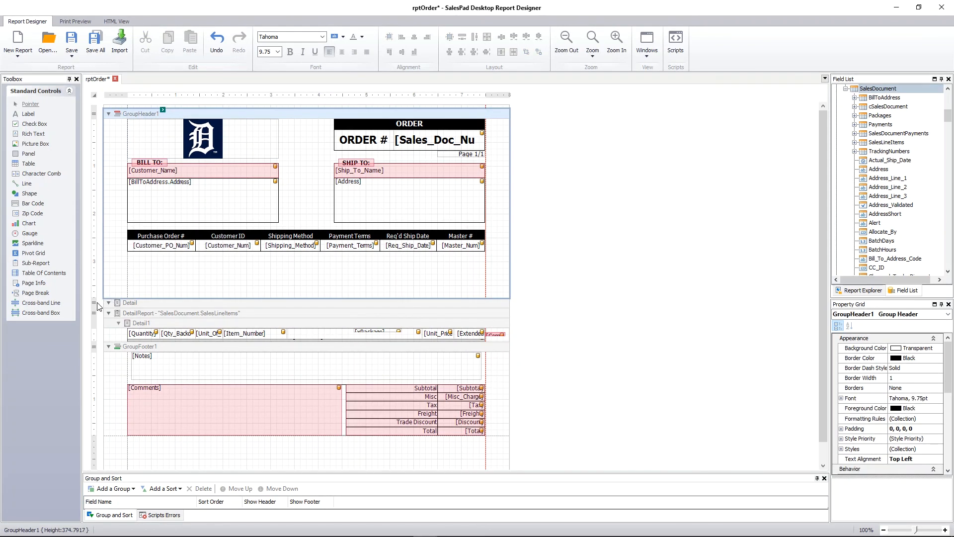
pyautogui.moveTo(91, 303); pyautogui.dragTo(92, 257)
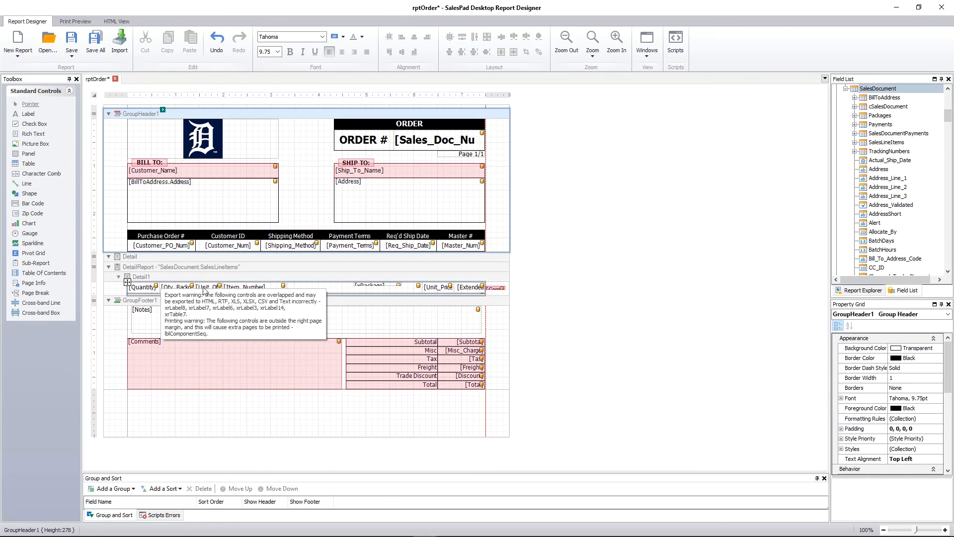
# Step: Open the data binding choices of the Quantity cell in the line items detail report and trace them up to NewDataSet
pyautogui.click(164, 268)
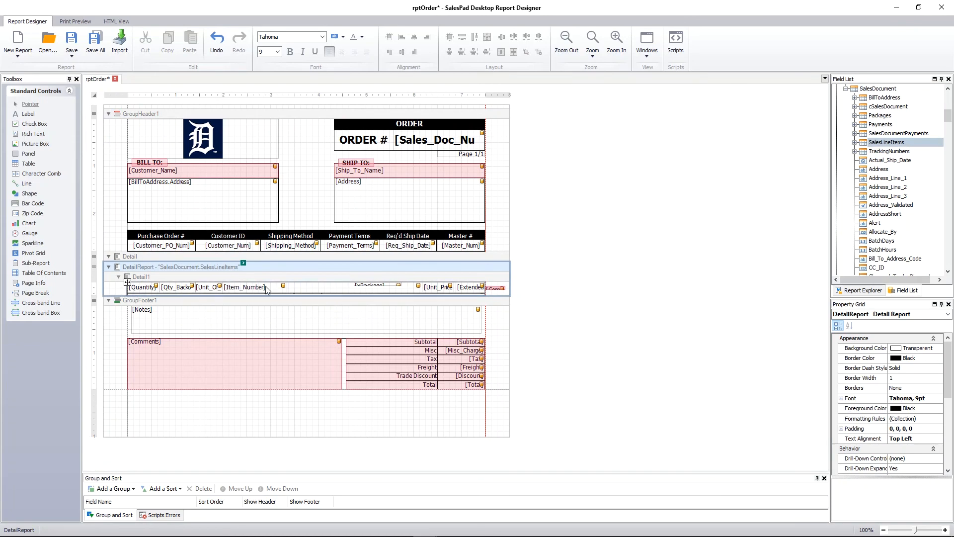
pyautogui.click(154, 289)
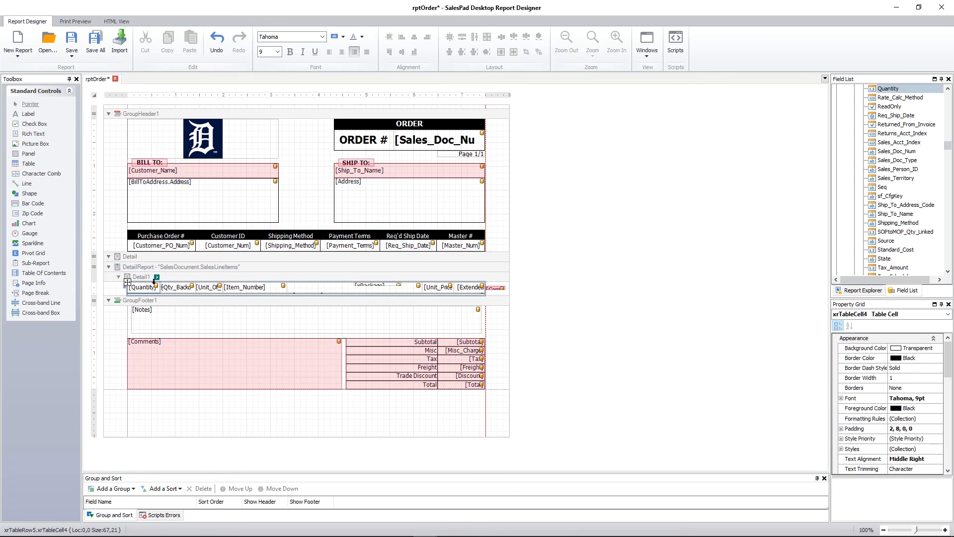
pyautogui.click(157, 277)
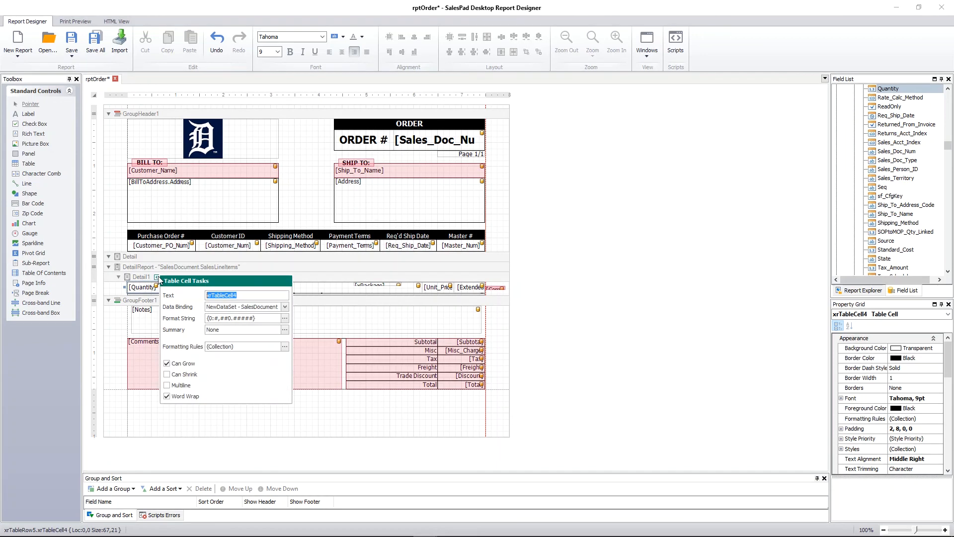
pyautogui.click(252, 308)
pyautogui.moveTo(309, 417); pyautogui.dragTo(497, 461)
pyautogui.scroll(4, 415, 407)
pyautogui.scroll(10, 415, 405)
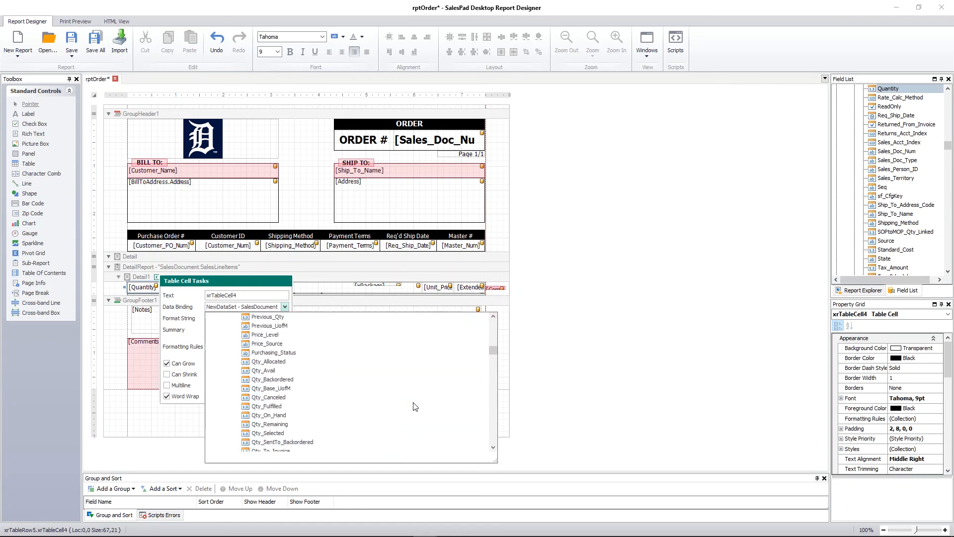
pyautogui.scroll(12, 412, 404)
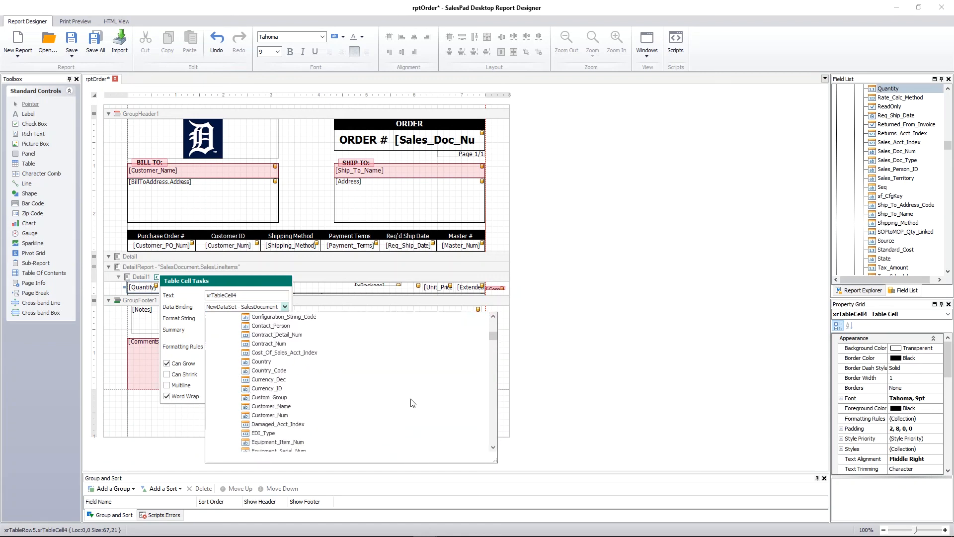
pyautogui.scroll(2, 411, 402)
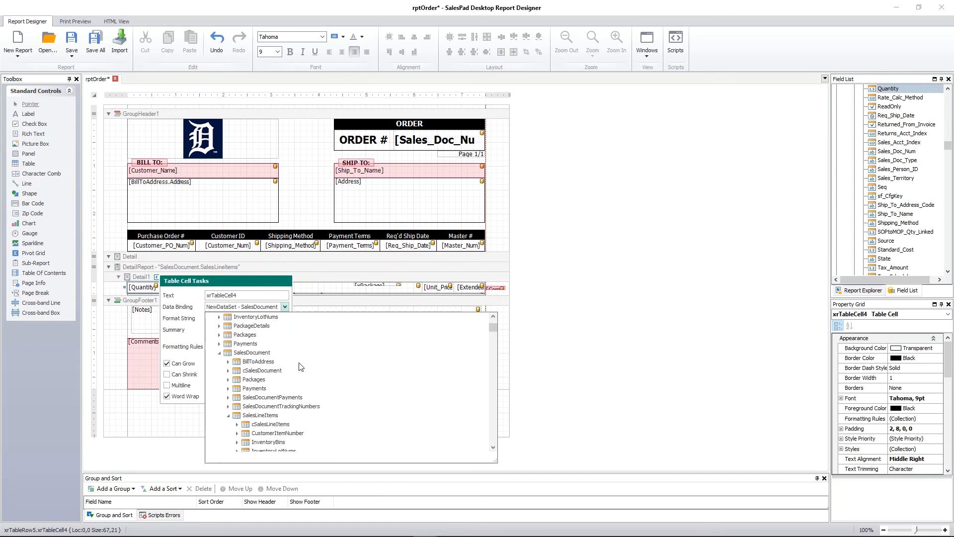
pyautogui.scroll(4, 301, 367)
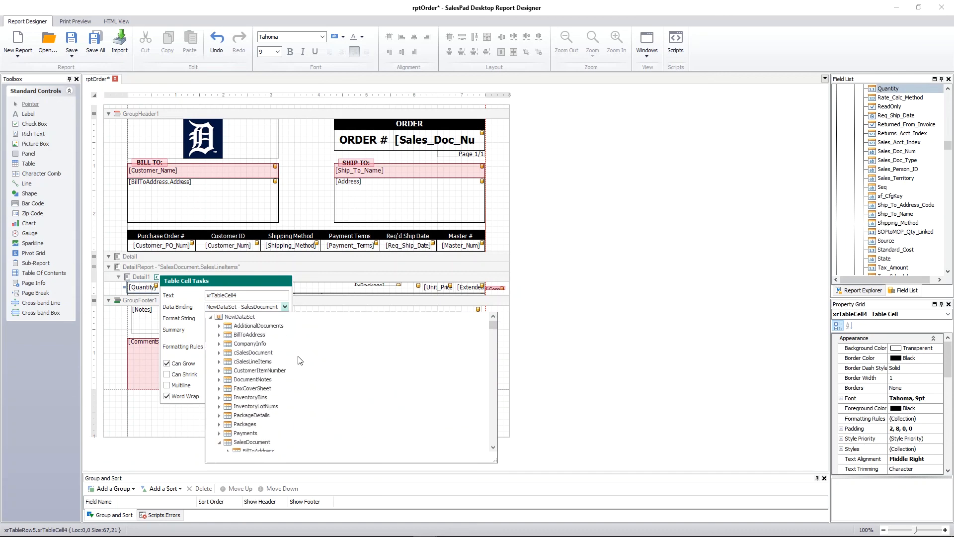
# Step: Follow the data binding tree from SalesDocument through its nested SalesLineItems to the Quantity field
pyautogui.scroll(-1, 300, 361)
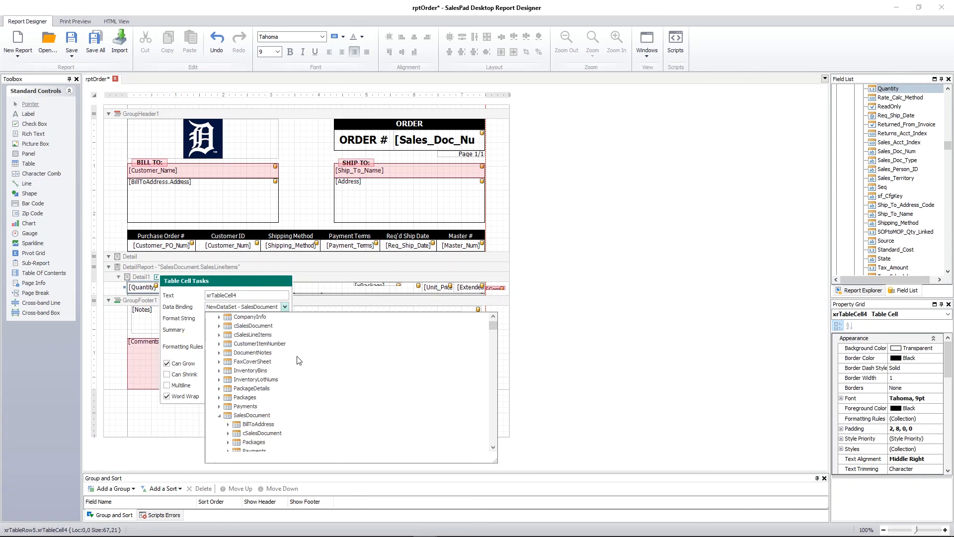
pyautogui.scroll(-1, 298, 360)
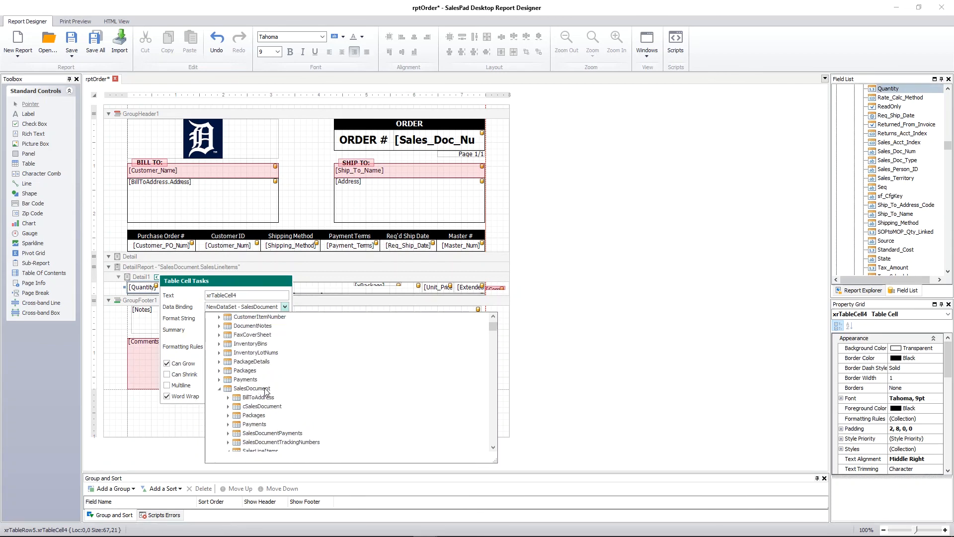
pyautogui.scroll(-2, 263, 393)
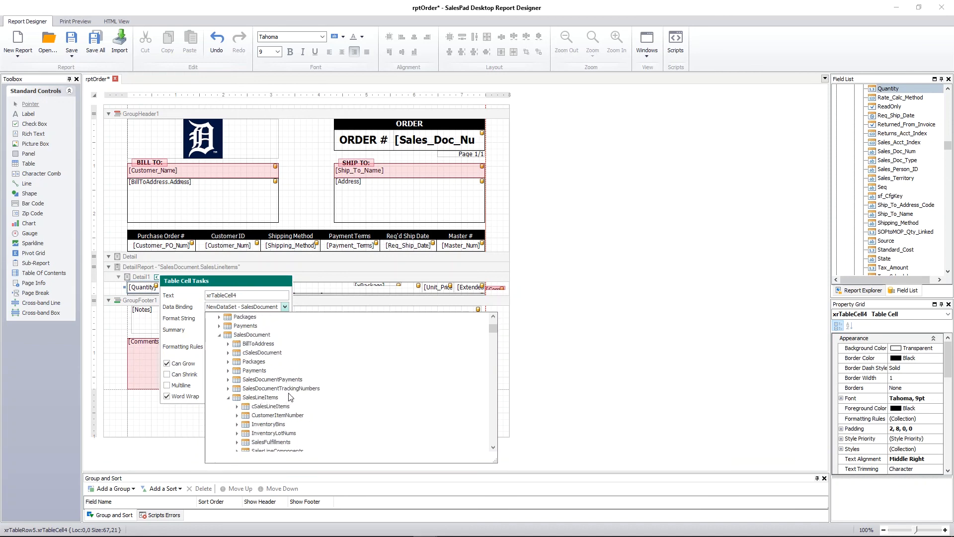
pyautogui.scroll(-7, 288, 397)
pyautogui.scroll(-10, 293, 392)
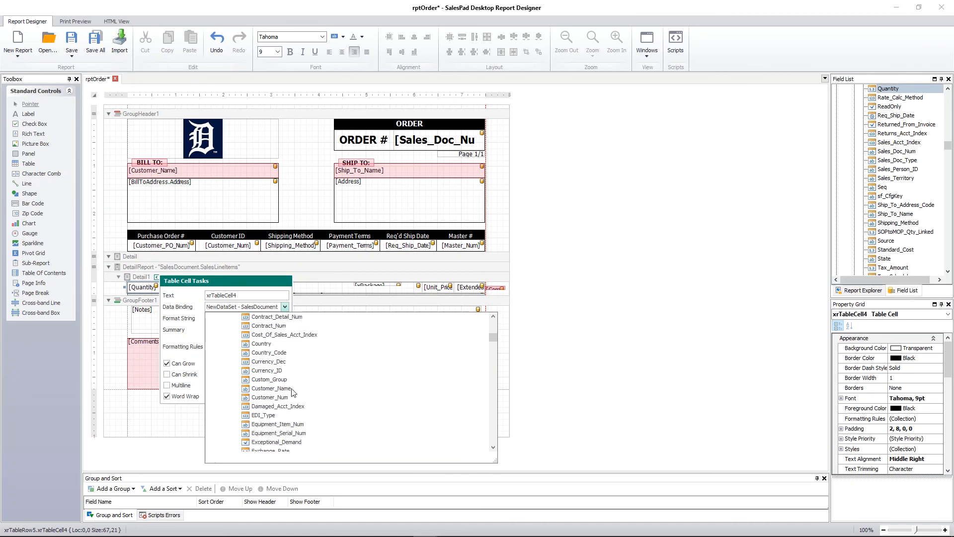
pyautogui.scroll(-4, 292, 390)
pyautogui.scroll(-1, 291, 390)
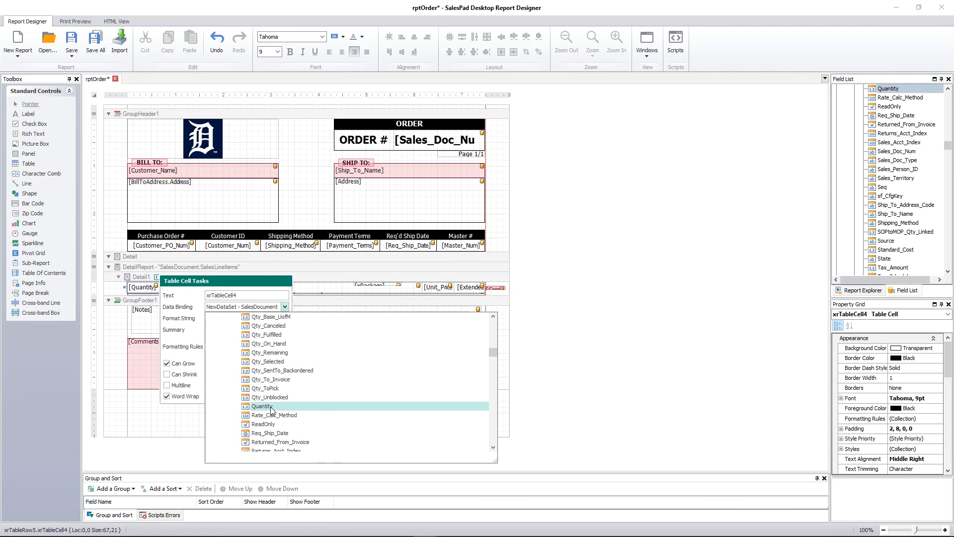
# Step: Examine the Quantity field under the top-level SalesLineItems table in the data binding tree, for comparison with the nested one
pyautogui.scroll(15, 287, 338)
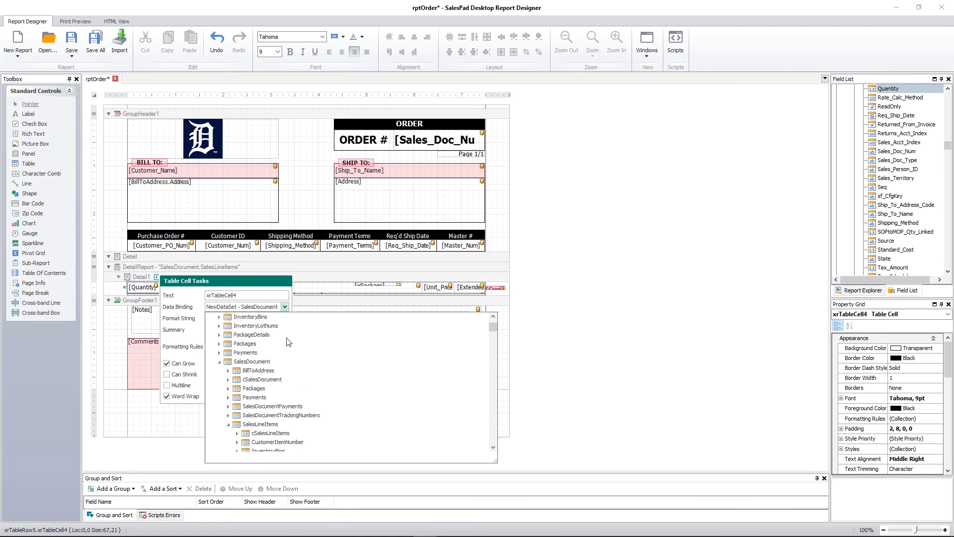
pyautogui.scroll(-2, 286, 337)
pyautogui.click(219, 388)
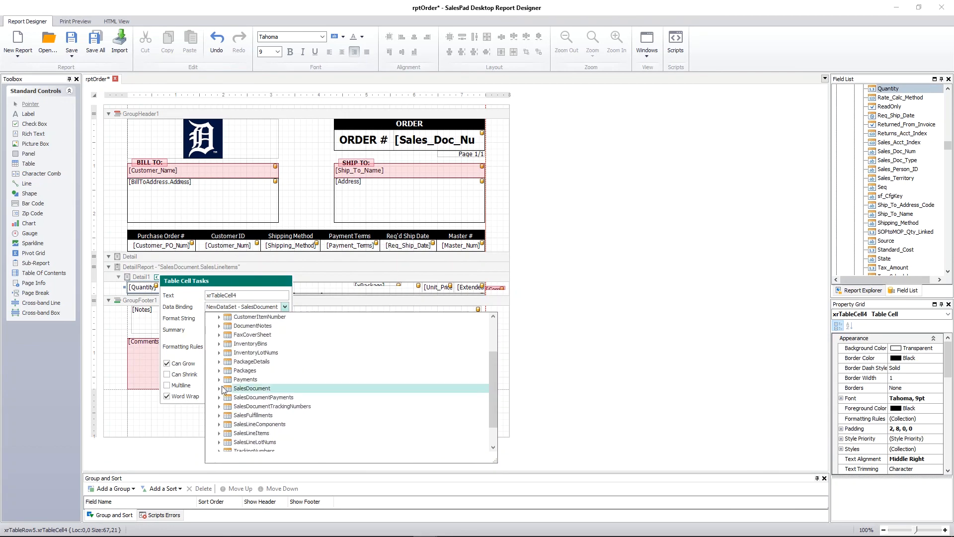
pyautogui.scroll(-1, 227, 388)
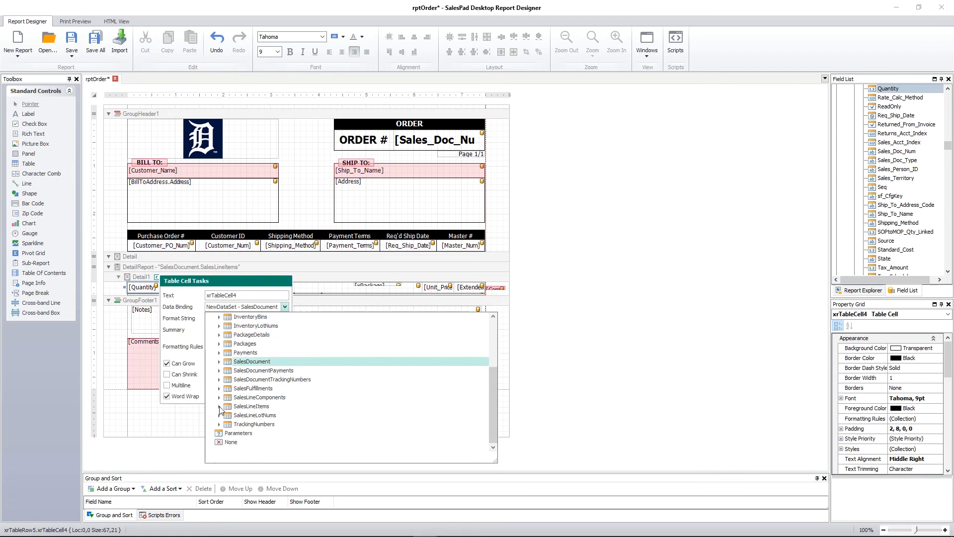
pyautogui.click(220, 407)
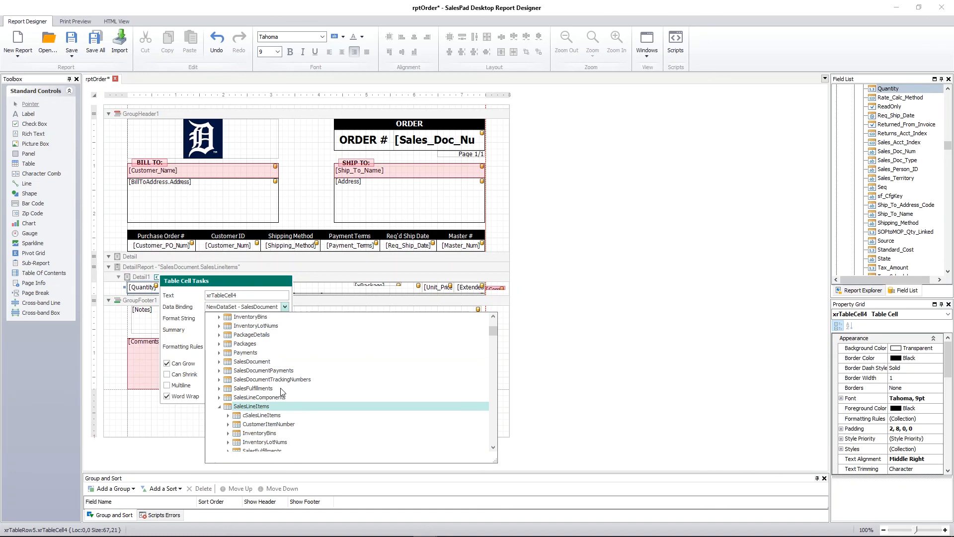
pyautogui.scroll(-10, 287, 385)
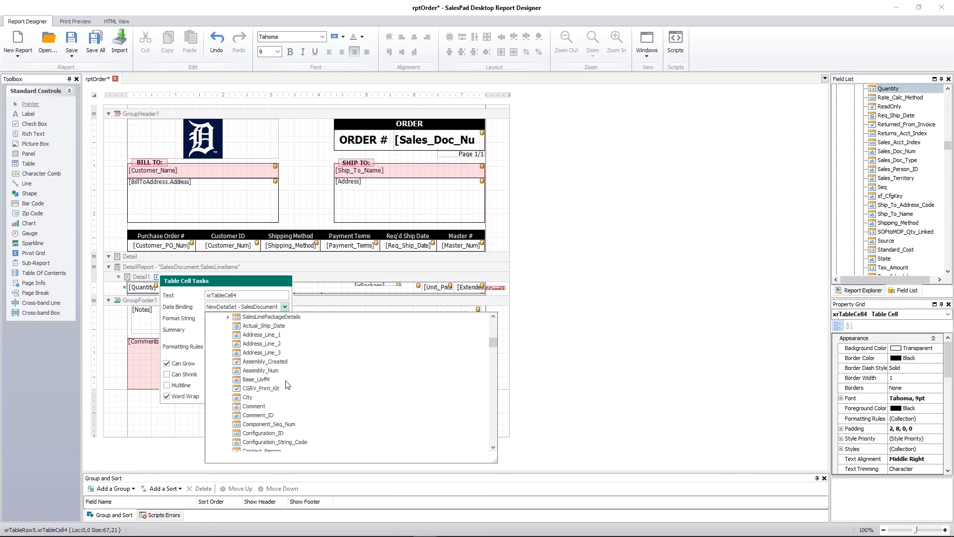
pyautogui.scroll(-10, 287, 384)
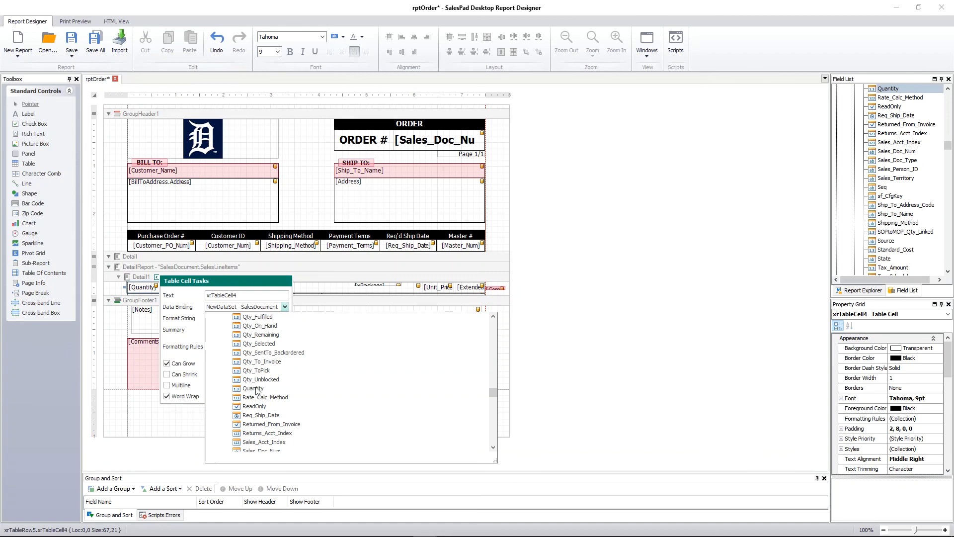
pyautogui.scroll(15, 256, 389)
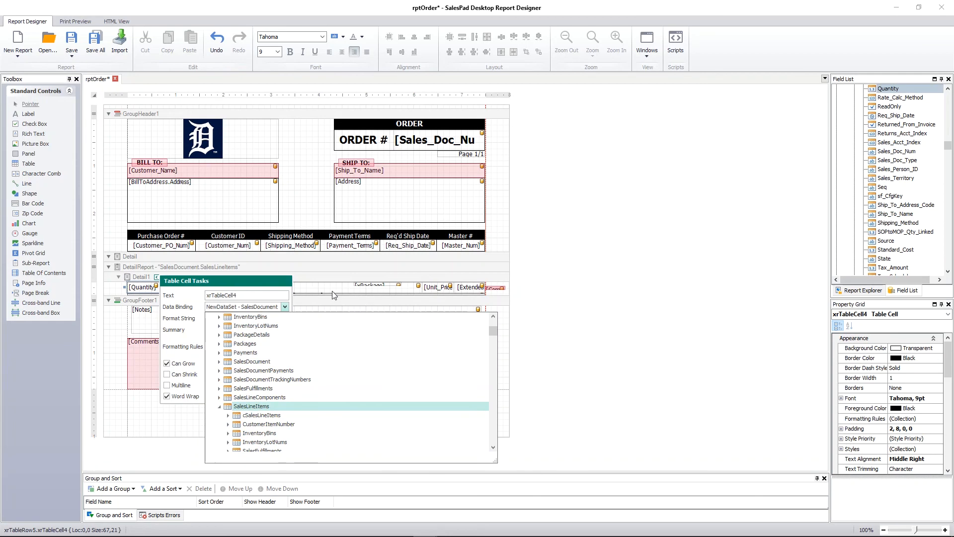
pyautogui.scroll(2, 229, 397)
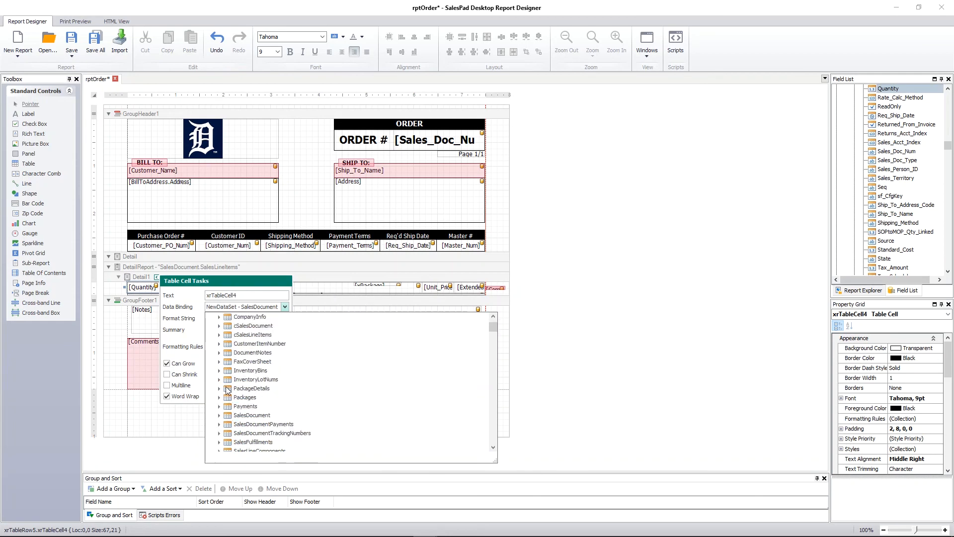
# Step: Bind the line item cell to Quantity in the SalesLineItems nested under SalesDocument, and review the cell's format string
pyautogui.click(220, 432)
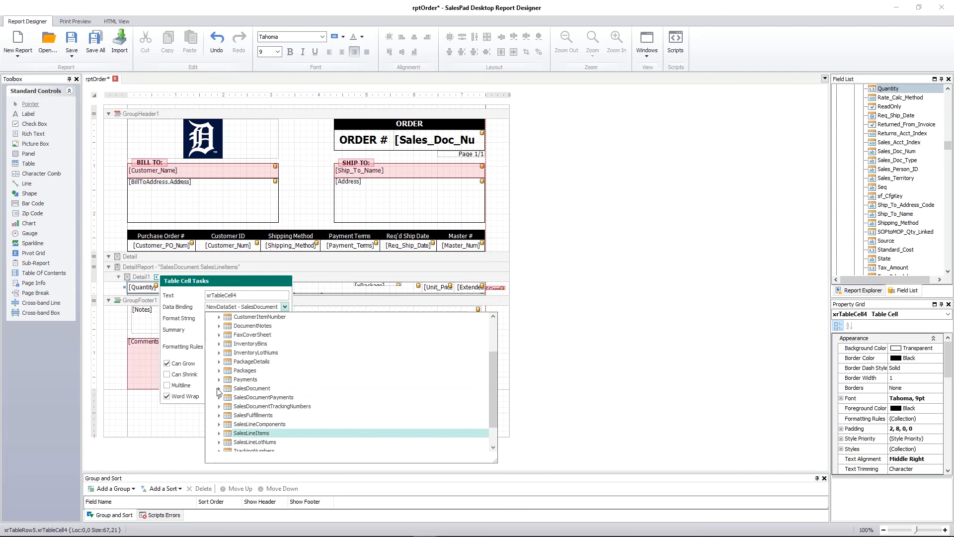
pyautogui.click(219, 388)
pyautogui.scroll(-2, 223, 395)
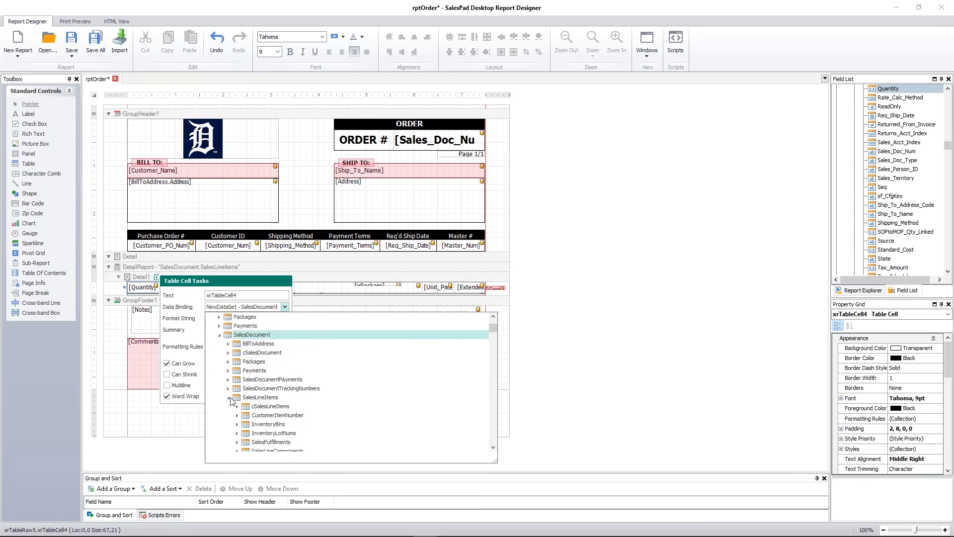
pyautogui.scroll(-10, 262, 402)
pyautogui.scroll(-5, 262, 401)
pyautogui.click(265, 380)
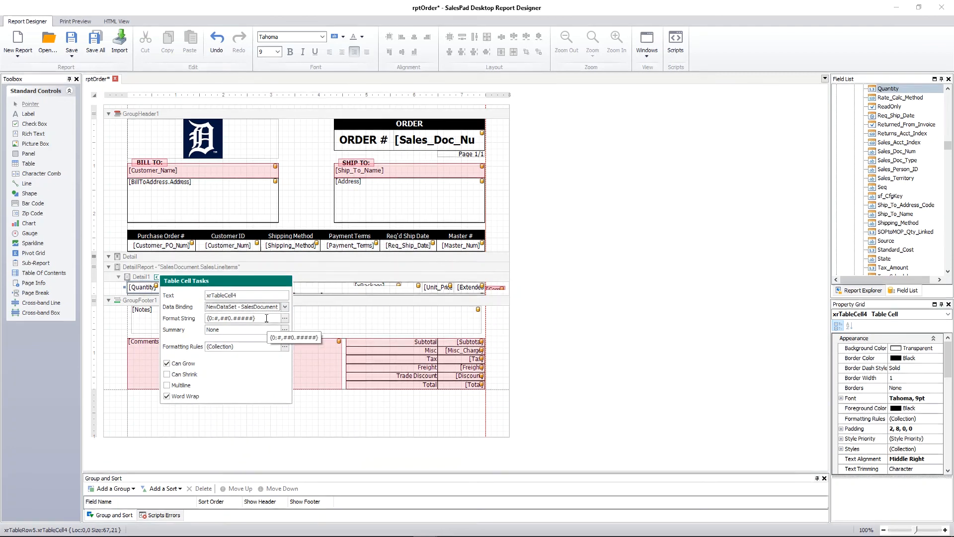
pyautogui.moveTo(261, 318); pyautogui.dragTo(202, 319)
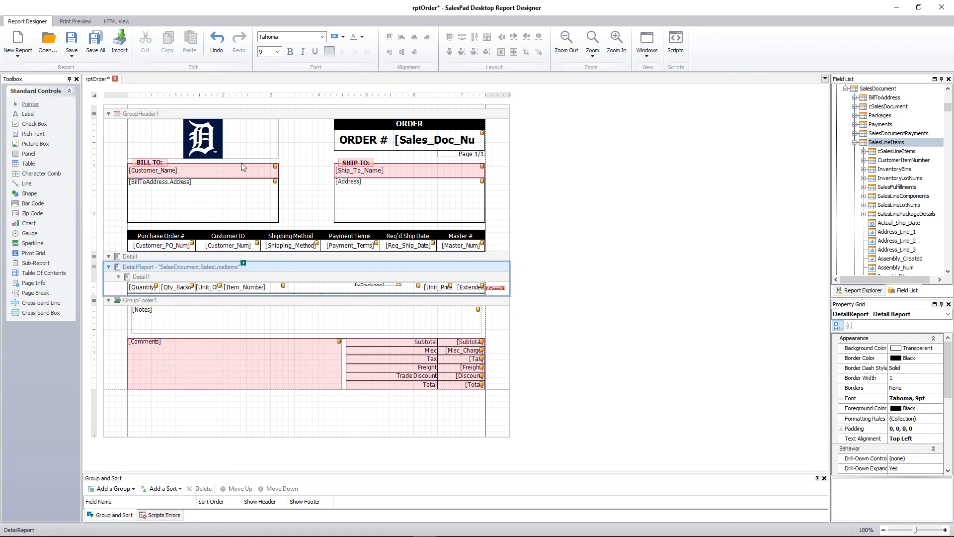
# Step: Review the GroupHeader1 band's task options, in particular Repeat Every Page
pyautogui.click(247, 116)
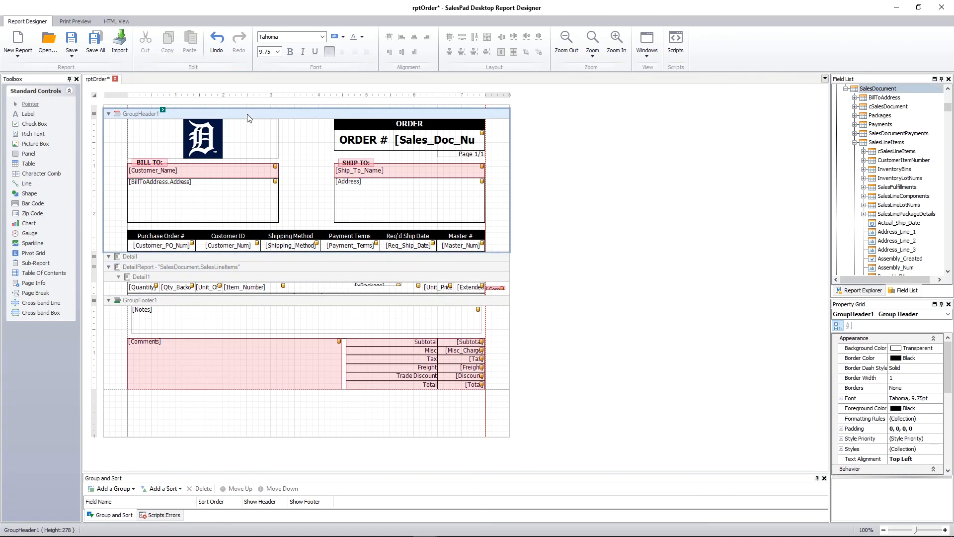
pyautogui.click(164, 111)
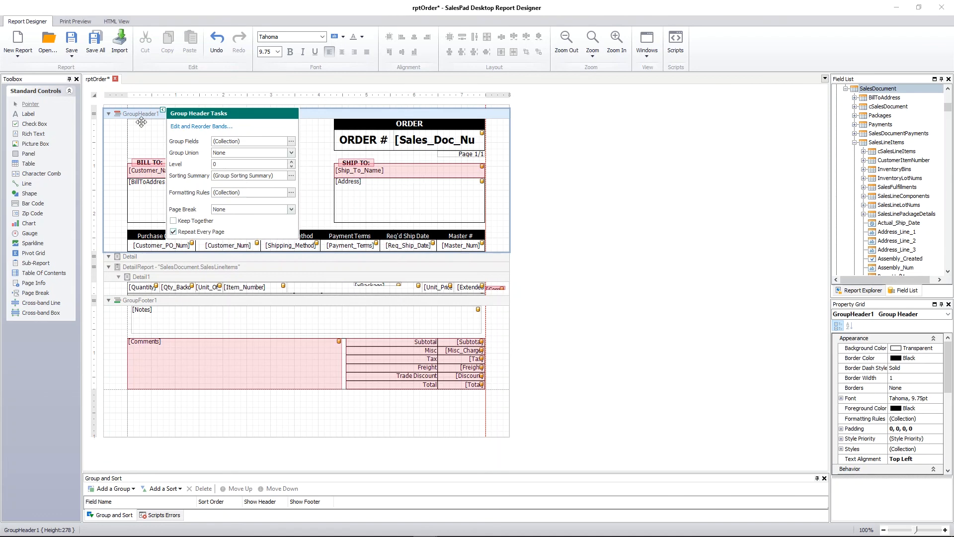
pyautogui.click(186, 234)
pyautogui.click(323, 184)
# Step: Review the GroupFooter1 band's task options, including Repeat Every Page and Print at Bottom
pyautogui.click(176, 301)
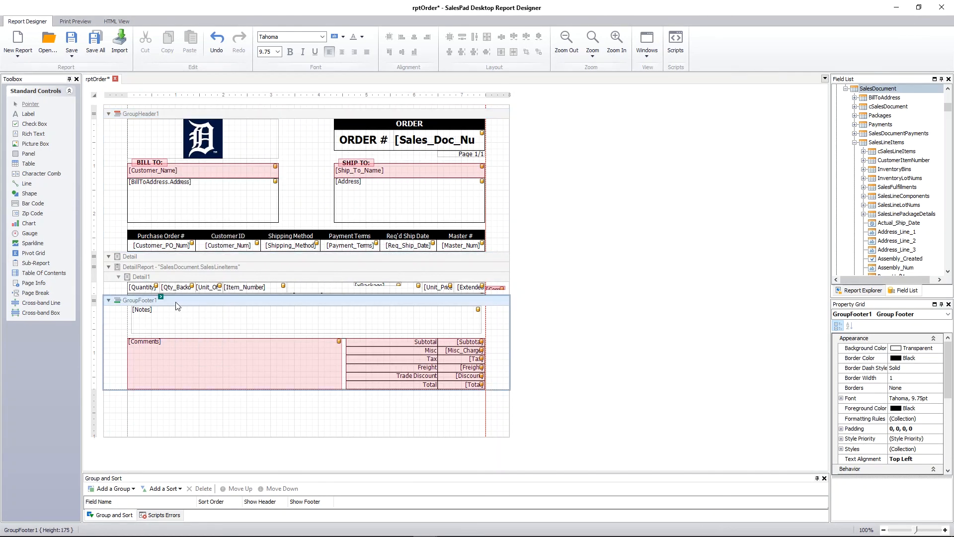
pyautogui.click(161, 298)
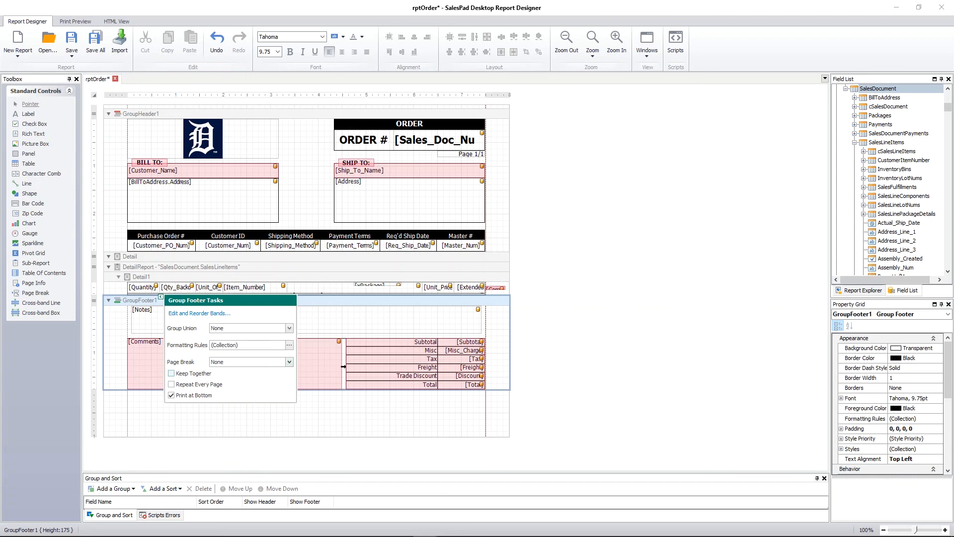
pyautogui.click(298, 166)
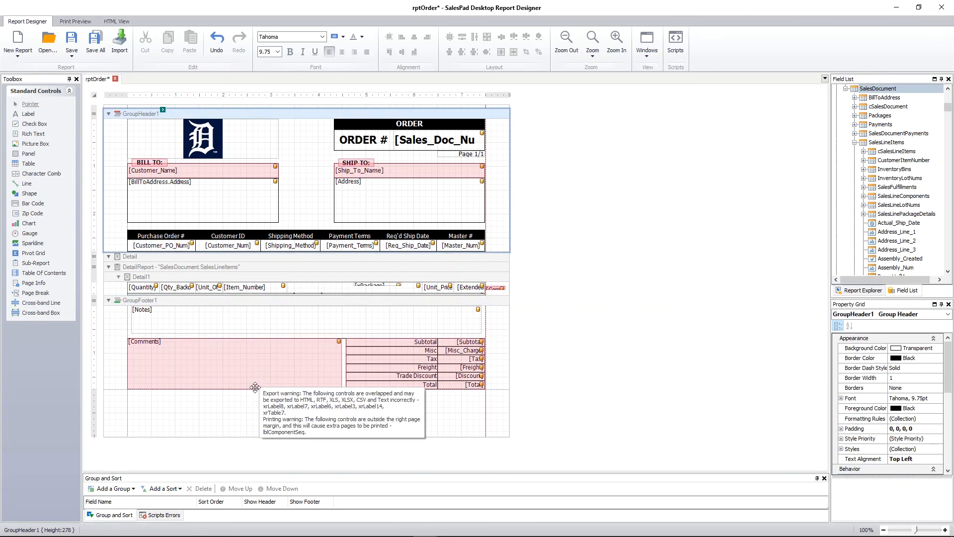
# Step: Enable Keep Together for the GroupFooter1 band
pyautogui.click(208, 304)
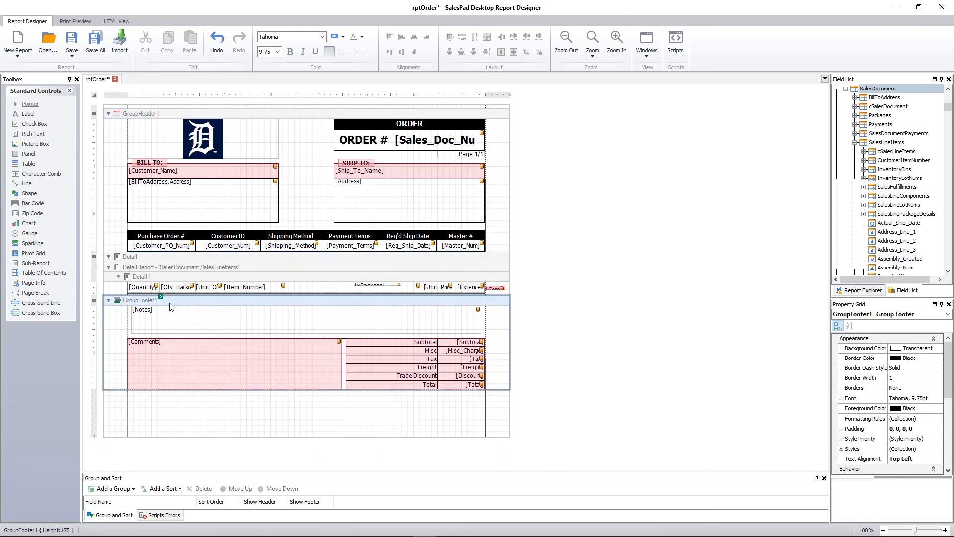
pyautogui.click(161, 297)
pyautogui.click(189, 376)
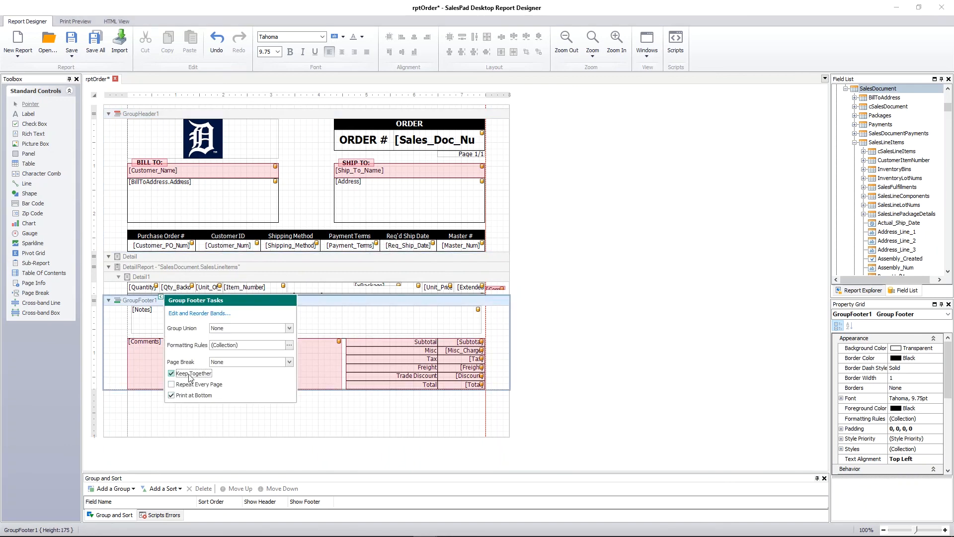
pyautogui.click(301, 197)
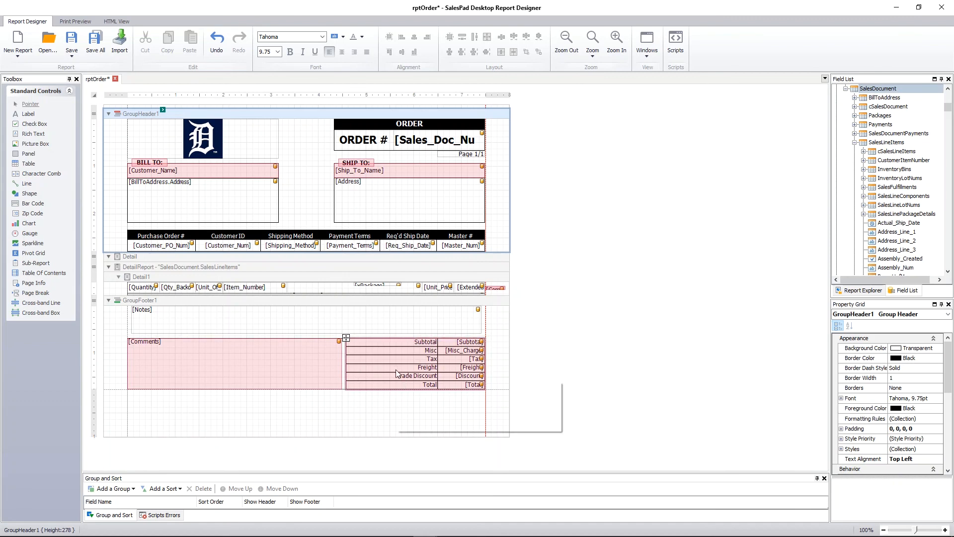
pyautogui.click(159, 301)
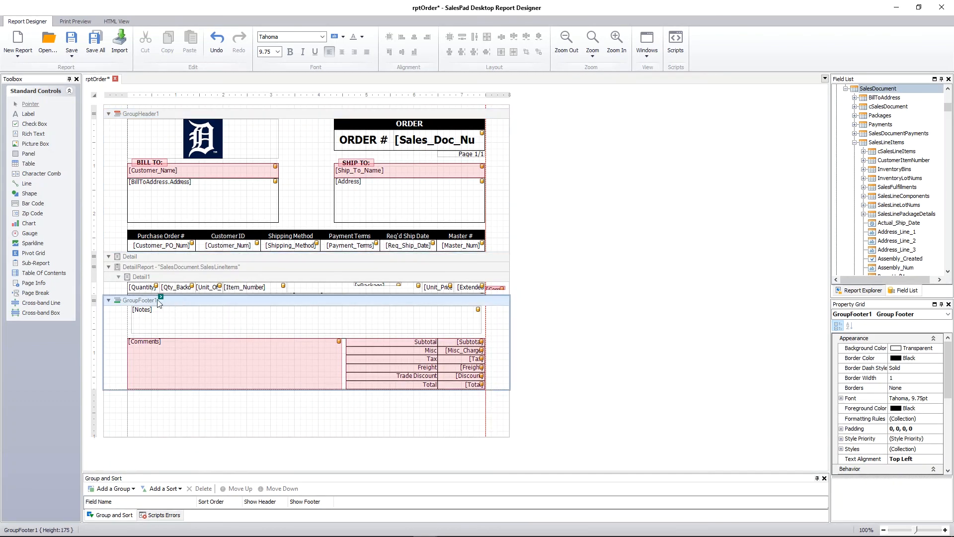
pyautogui.click(160, 297)
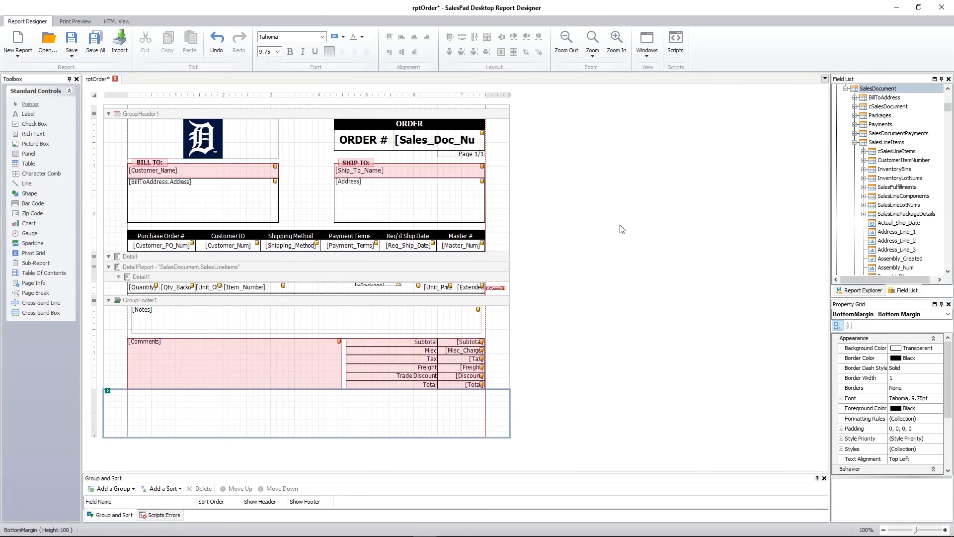
# Step: Select the whole rptOrder report in its structure and set its left page margin to 50
pyautogui.scroll(2, 874, 171)
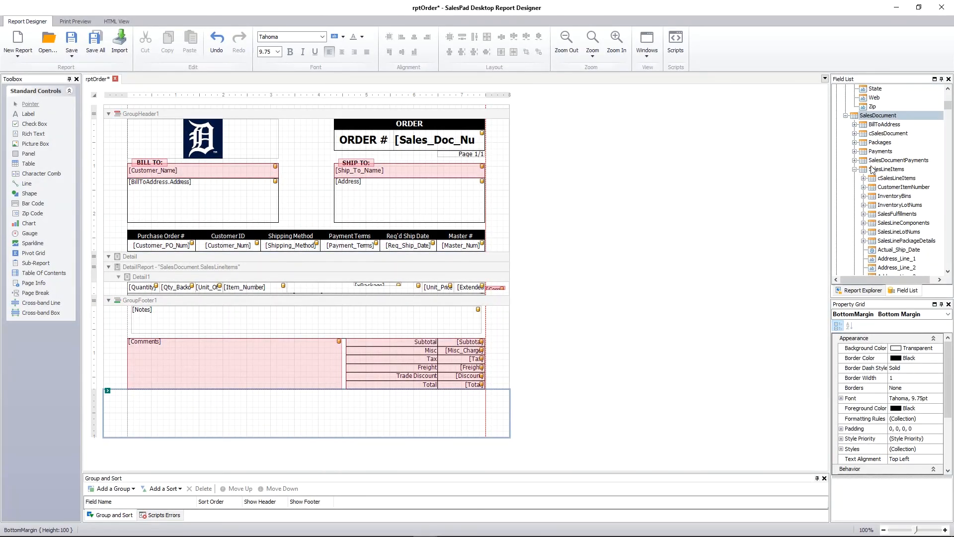
pyautogui.click(863, 291)
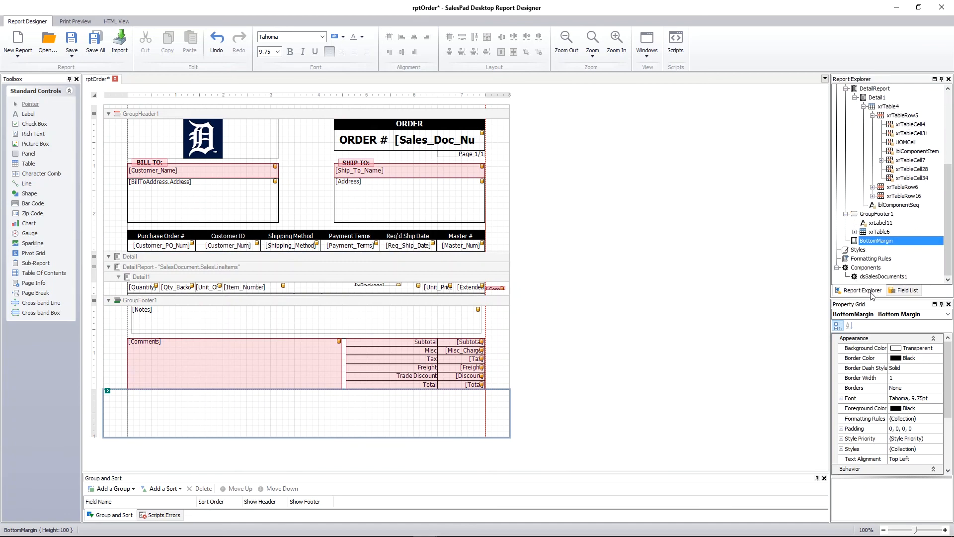
pyautogui.scroll(5, 885, 185)
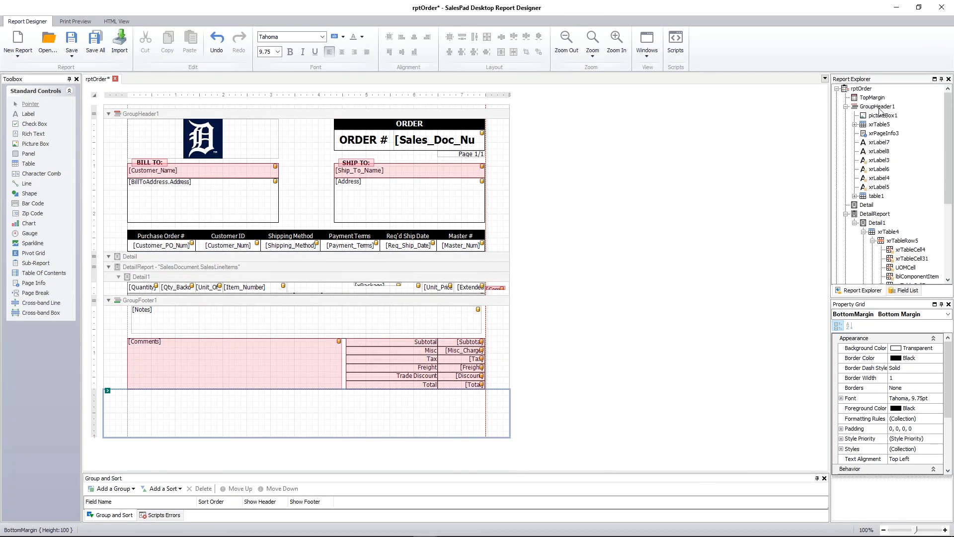
pyautogui.click(862, 89)
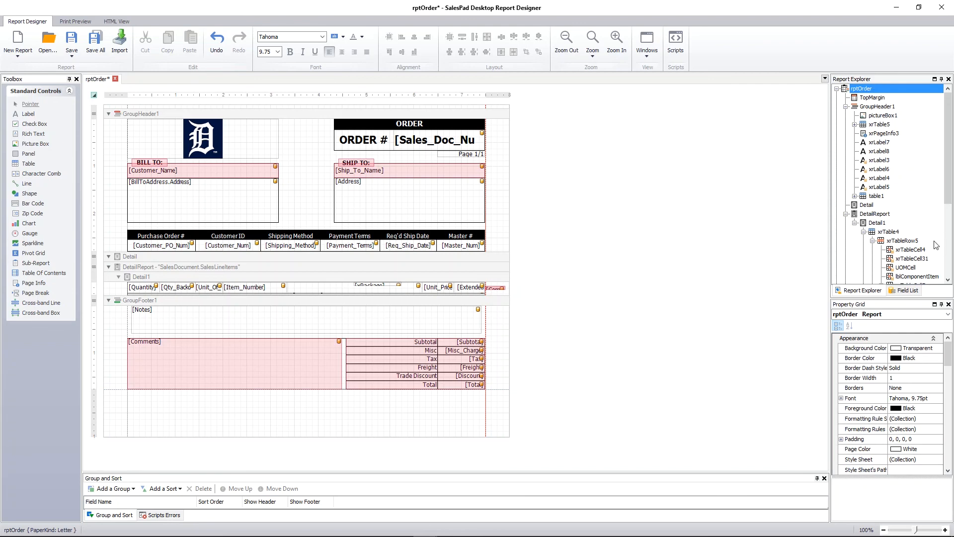
pyautogui.moveTo(948, 360); pyautogui.dragTo(950, 442)
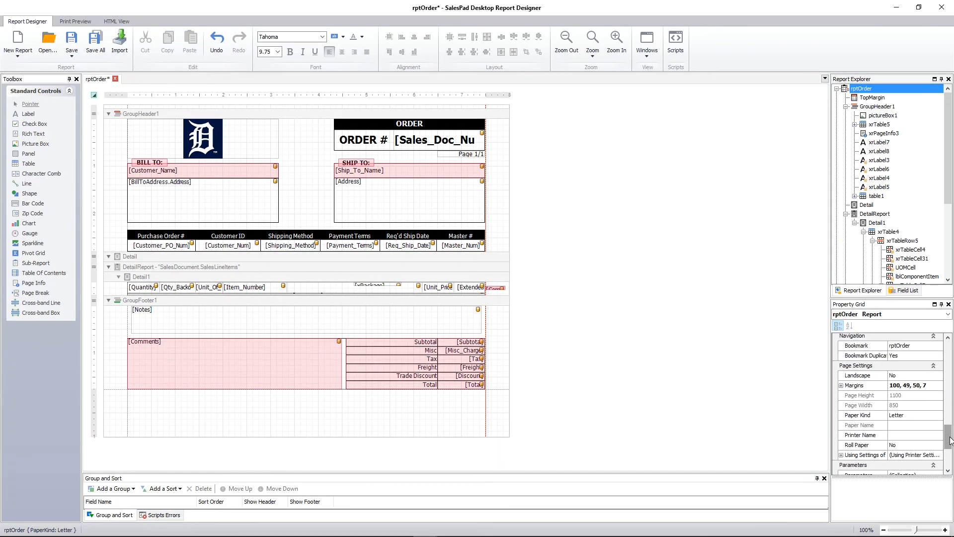
pyautogui.click(841, 386)
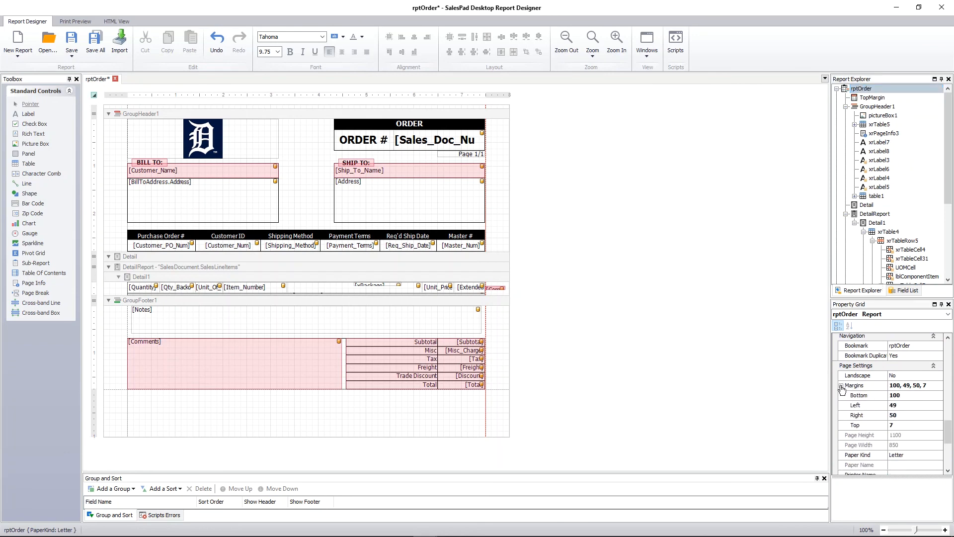
pyautogui.click(913, 405)
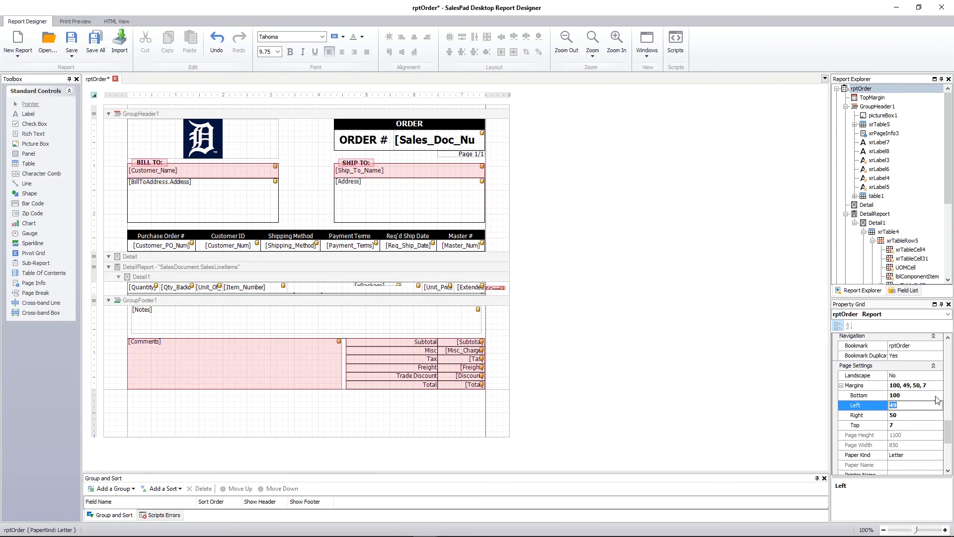
pyautogui.write('50')
pyautogui.press('Return')
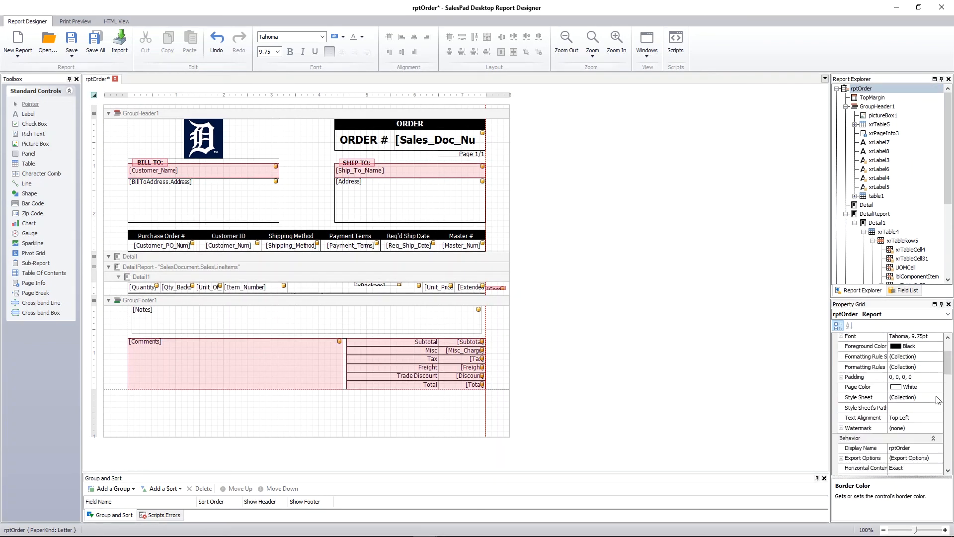
# Step: Set the report's top page margin to 100
pyautogui.moveTo(948, 356); pyautogui.dragTo(948, 436)
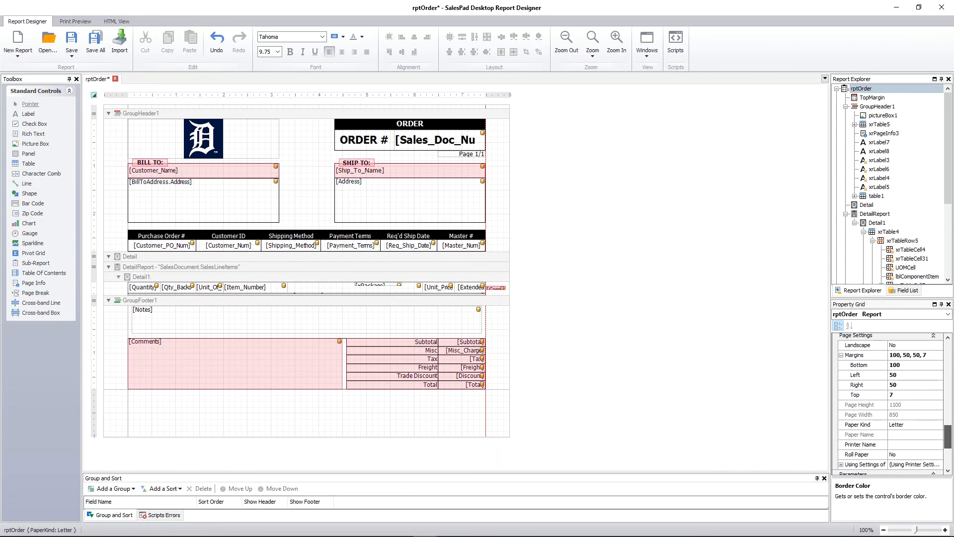
pyautogui.click(909, 395)
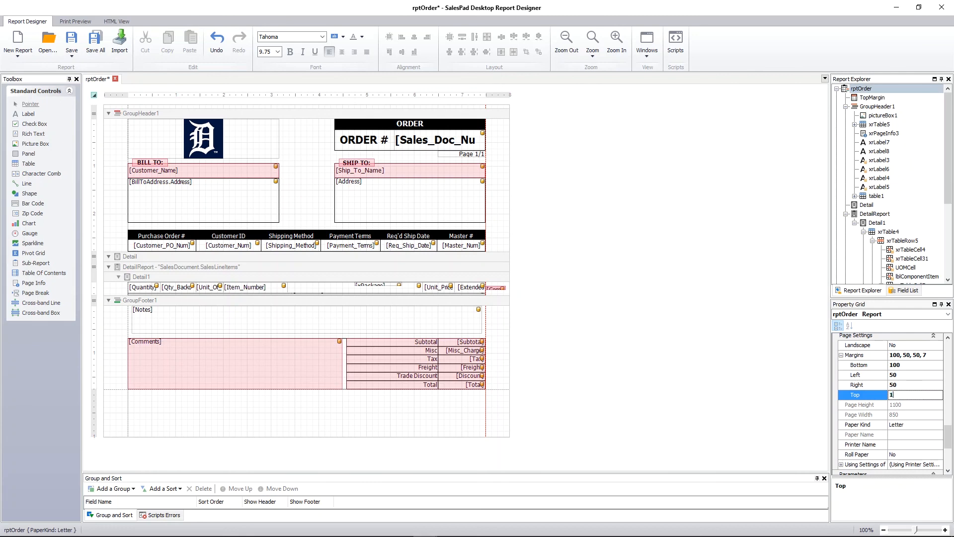
pyautogui.click(865, 379)
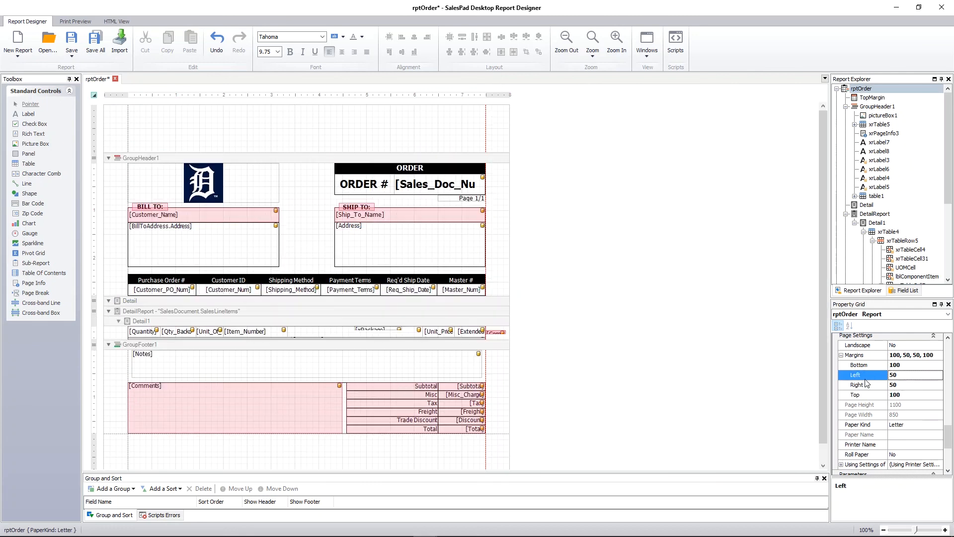
# Step: Review the report's Watermark properties, including the preset choices offered for the watermark text
pyautogui.scroll(-5, 893, 395)
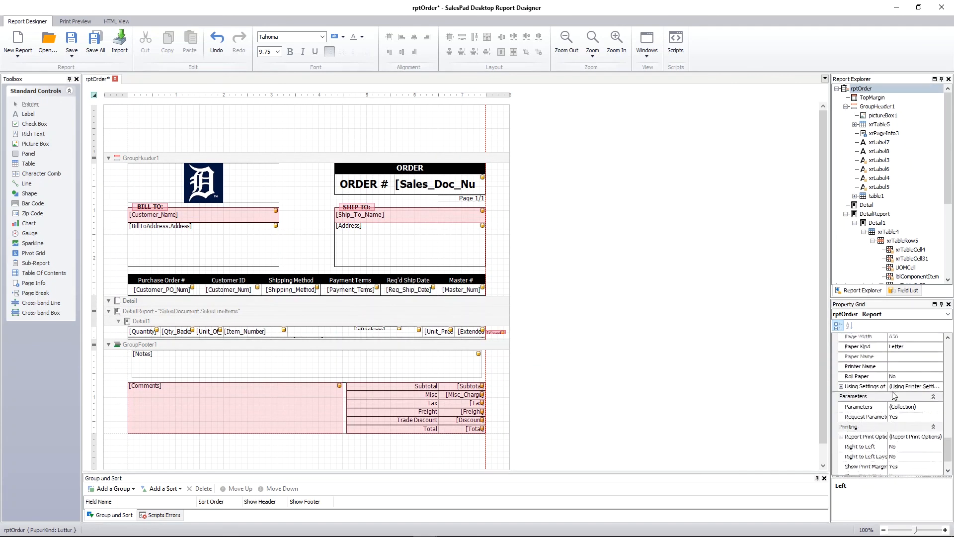
pyautogui.scroll(3, 894, 395)
pyautogui.scroll(-5, 894, 394)
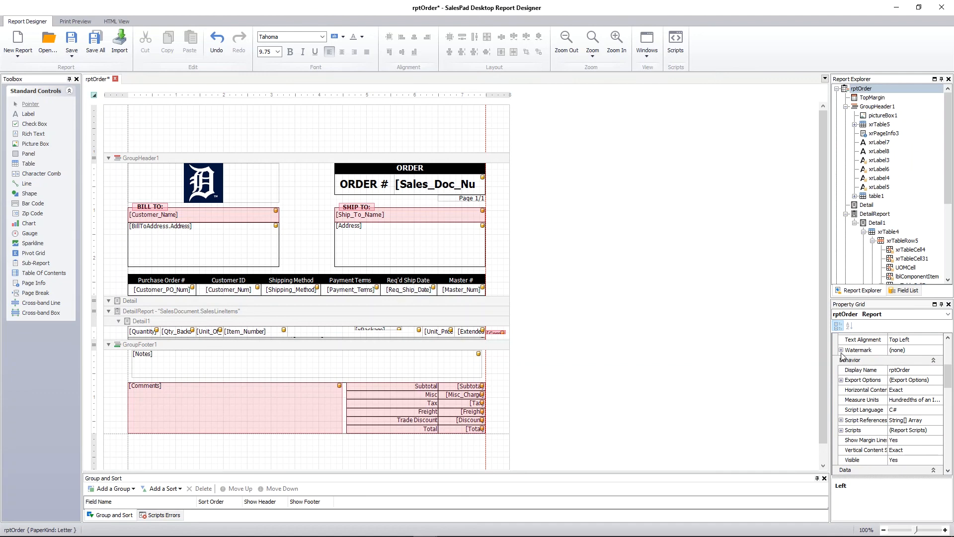
pyautogui.moveTo(947, 373)
pyautogui.mouseDown()
pyautogui.moveTo(947, 346)
pyautogui.moveTo(947, 362)
pyautogui.mouseUp()
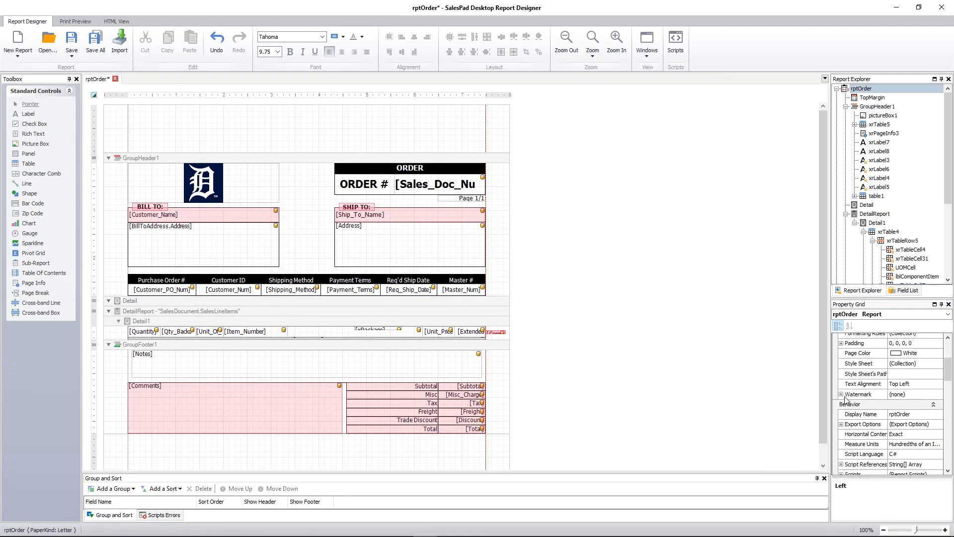
pyautogui.click(841, 395)
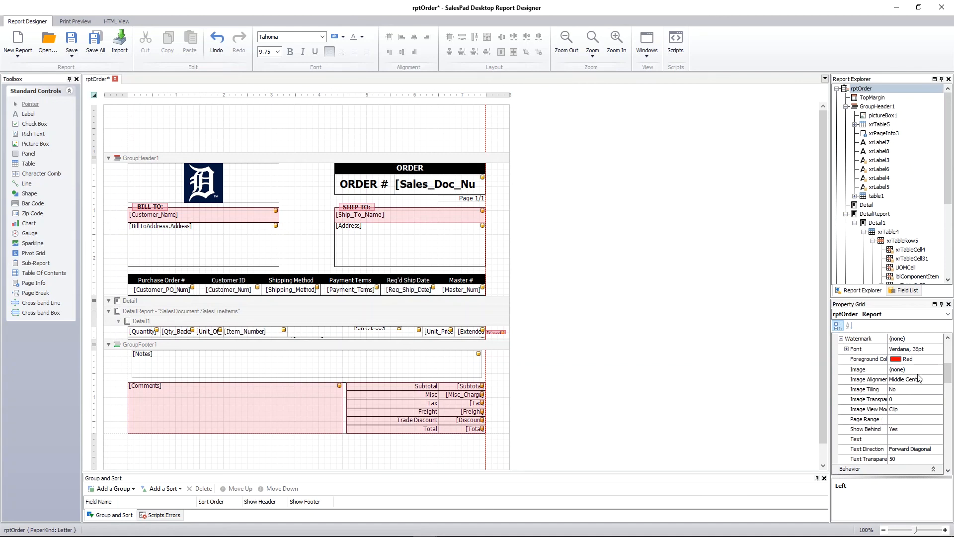
pyautogui.click(907, 439)
pyautogui.click(938, 440)
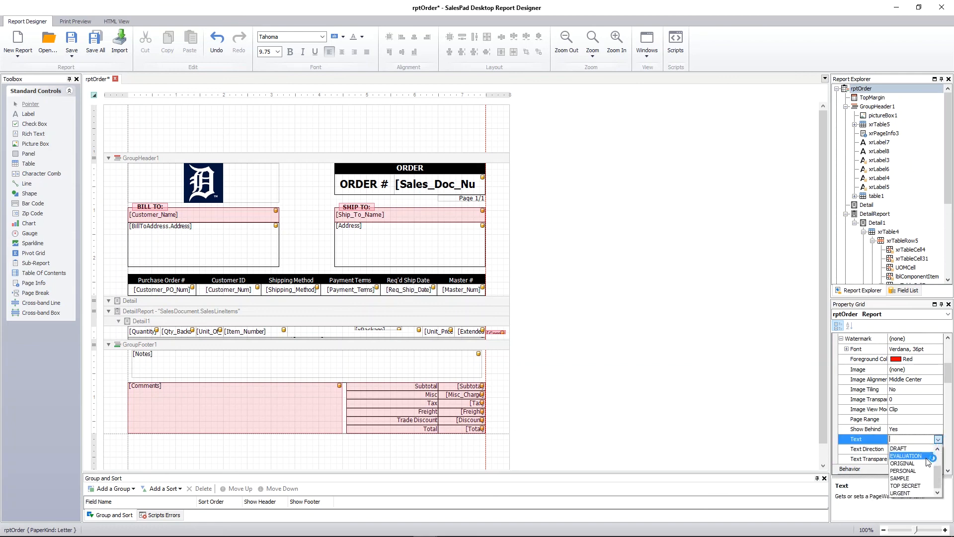
pyautogui.click(903, 440)
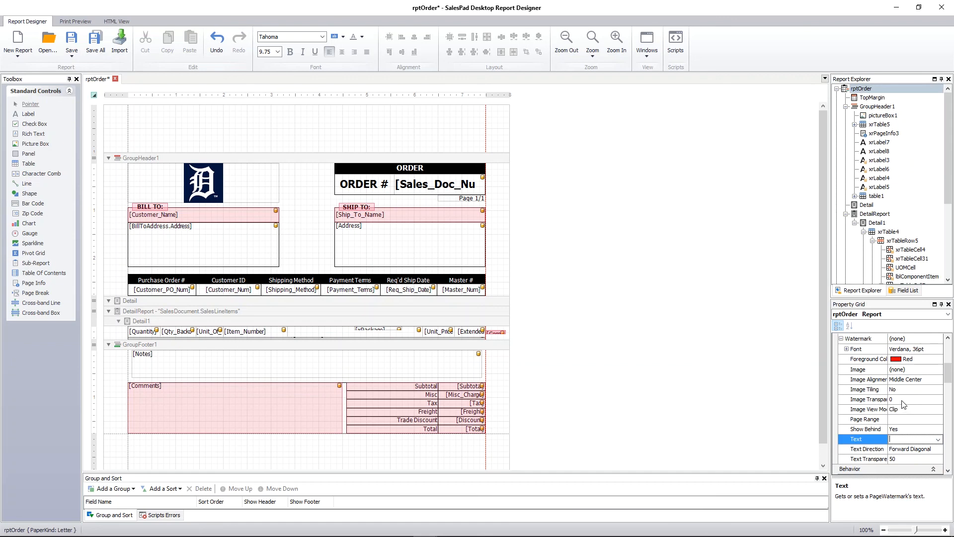
pyautogui.click(841, 339)
# Step: Review the report's Script Language property and examine its BeforePrint scripts for the UOM and component item cells
pyautogui.click(872, 398)
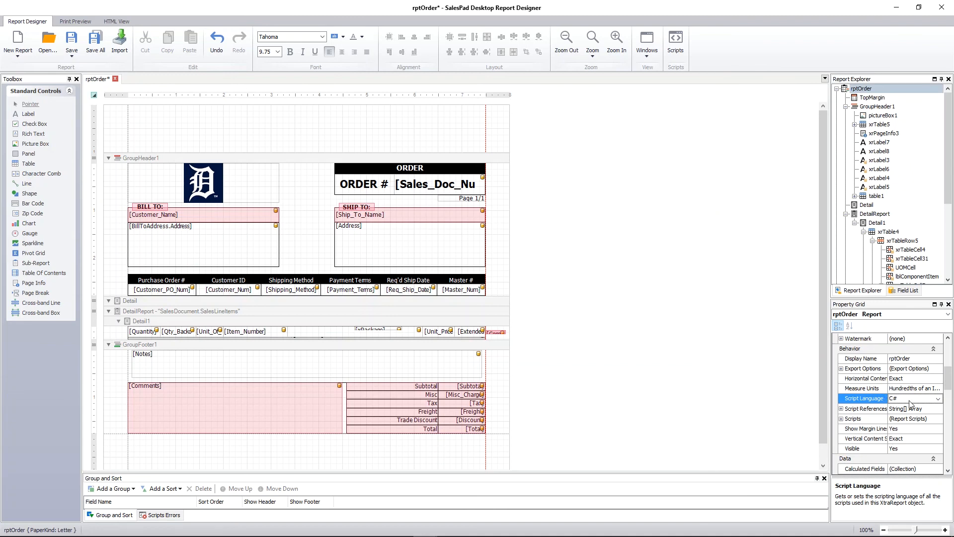
pyautogui.click(675, 40)
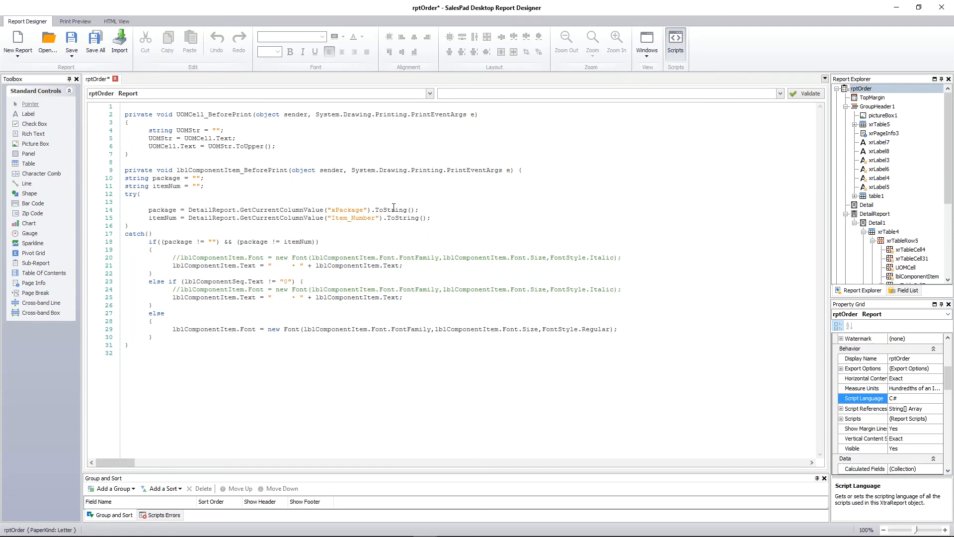
pyautogui.moveTo(267, 367); pyautogui.dragTo(184, 285)
pyautogui.click(197, 294)
pyautogui.click(908, 401)
pyautogui.click(938, 398)
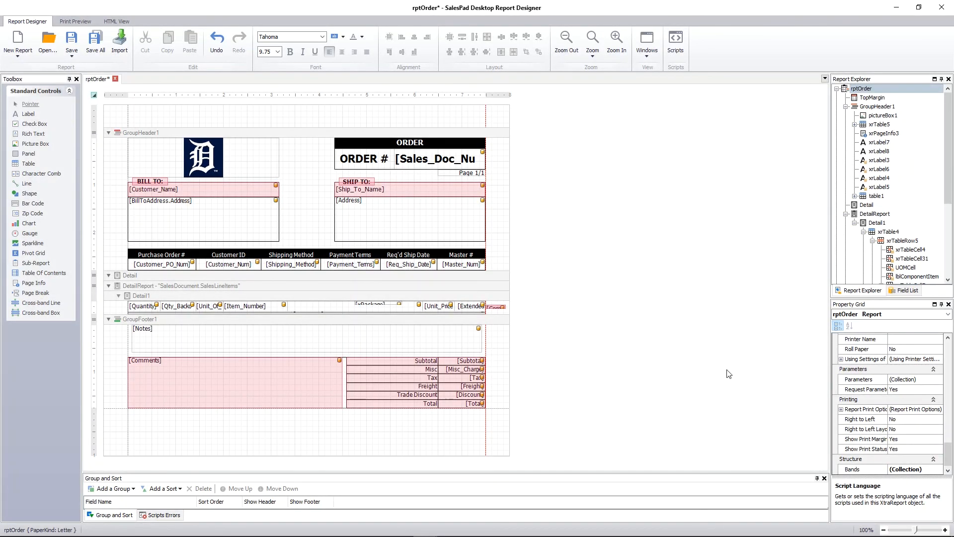
# Step: Try widening the Ship To address label to about 359, past the right page margin, and shrink it back to about 316
pyautogui.click(483, 217)
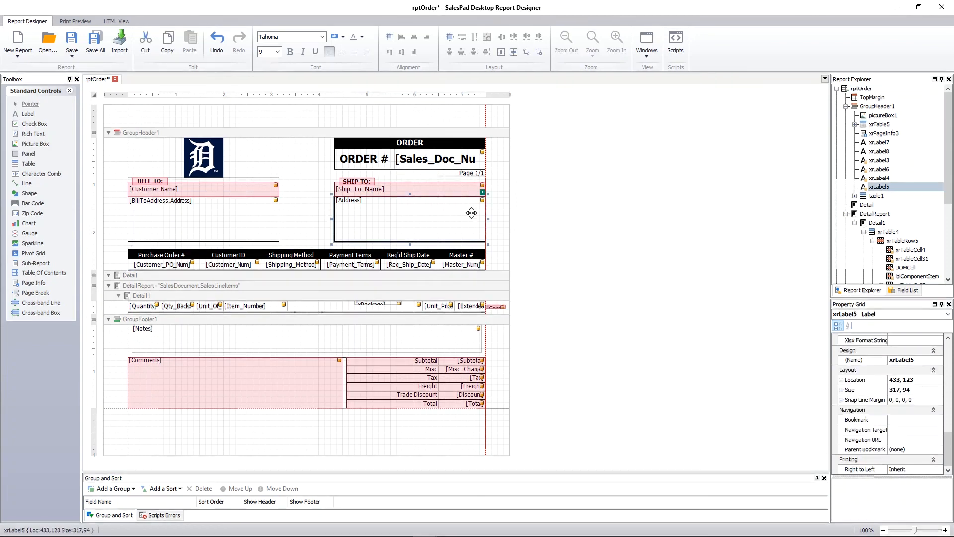
pyautogui.moveTo(488, 219); pyautogui.dragTo(507, 218)
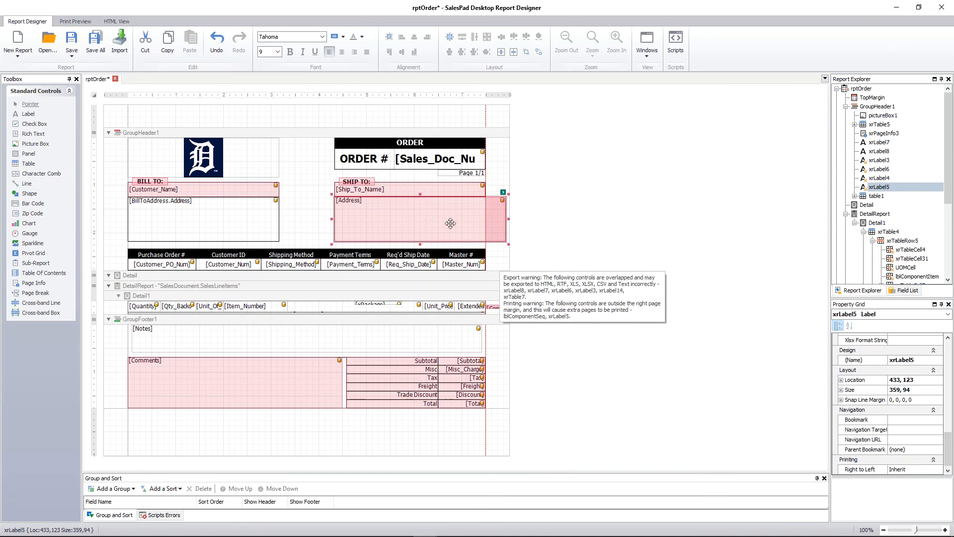
pyautogui.moveTo(505, 219); pyautogui.dragTo(487, 218)
pyautogui.moveTo(413, 195); pyautogui.dragTo(409, 195)
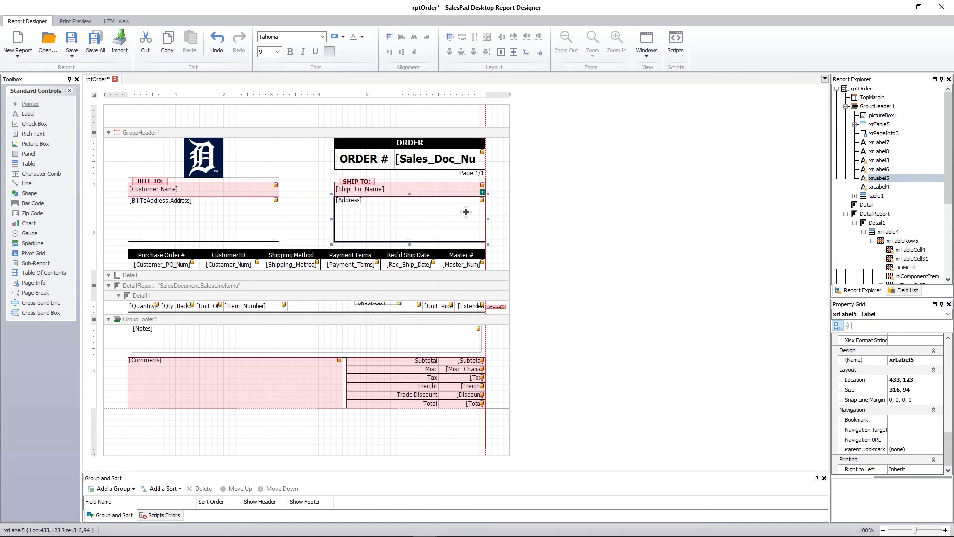
# Step: Widen the Ship To address label to about 340 so it extends past the right page margin
pyautogui.moveTo(488, 219); pyautogui.dragTo(499, 219)
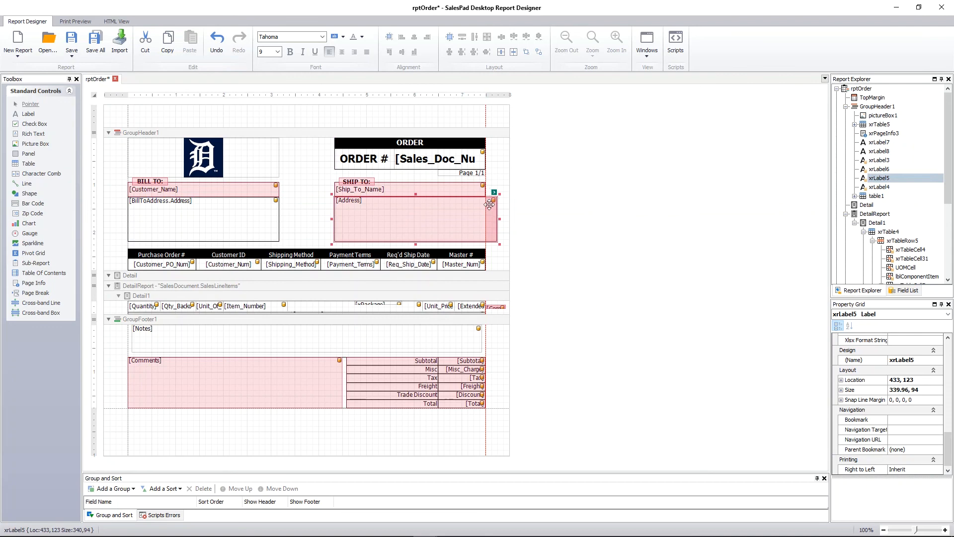
pyautogui.scroll(3, 897, 398)
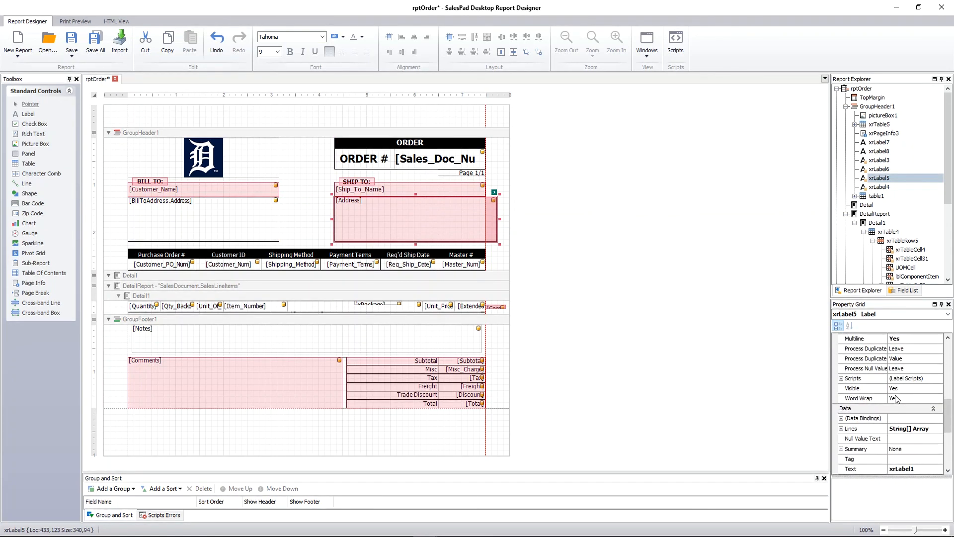
pyautogui.scroll(-3, 897, 397)
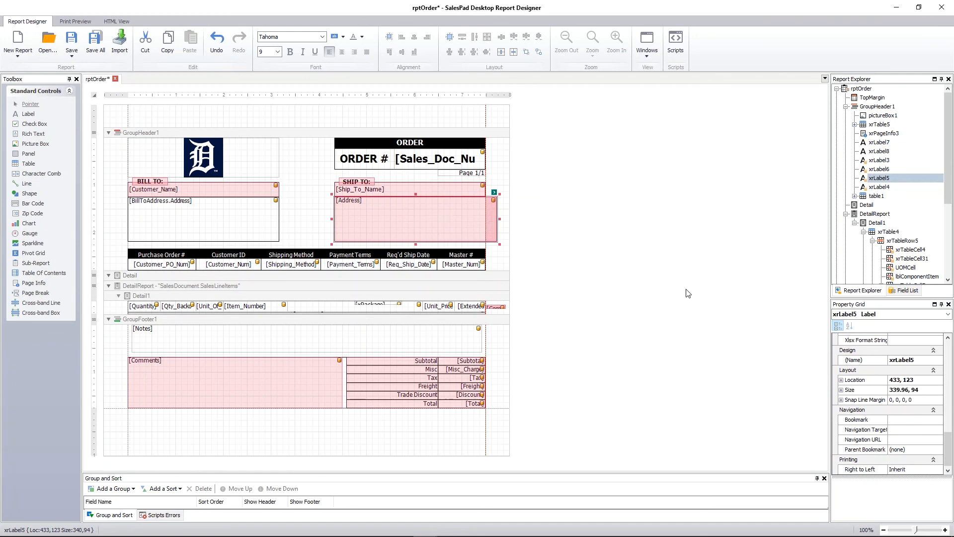
# Step: Select the whole rptOrder report and review its Show Print Margins Warning property
pyautogui.click(847, 91)
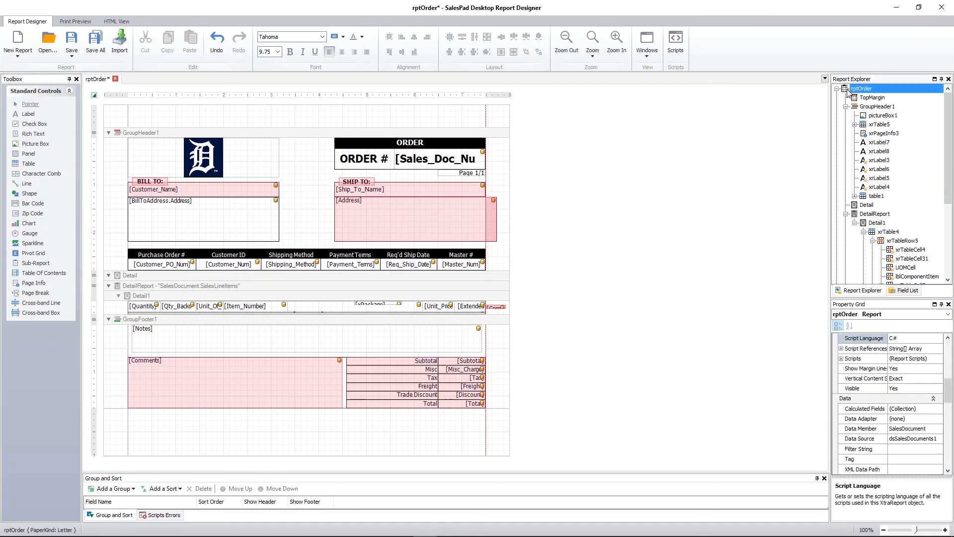
pyautogui.moveTo(949, 395); pyautogui.dragTo(949, 460)
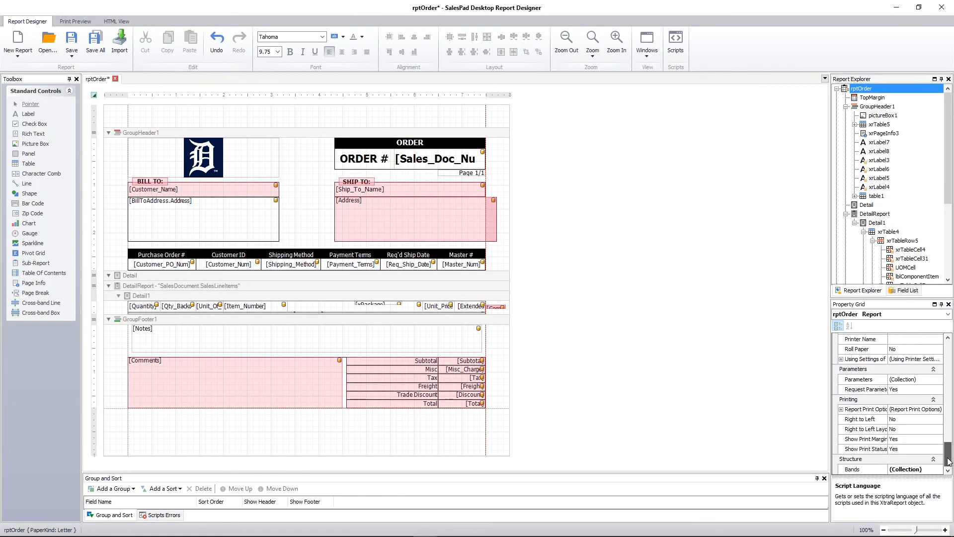
pyautogui.click(869, 440)
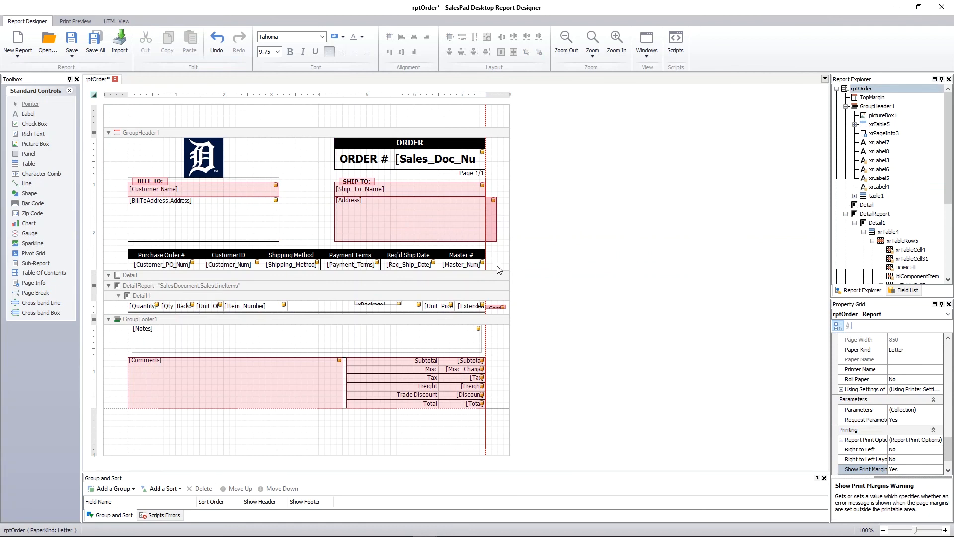
# Step: Save the rptOrder report and close the report designer
pyautogui.click(71, 40)
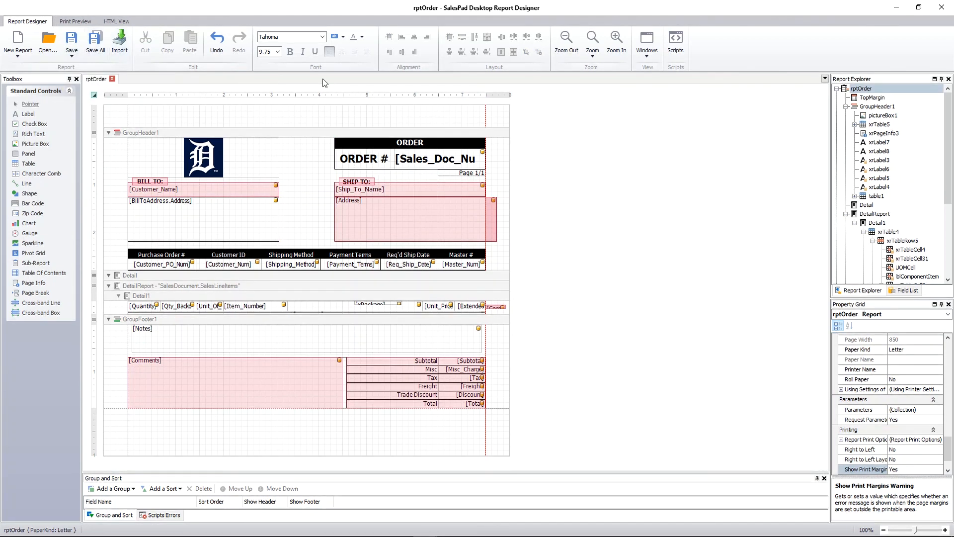
pyautogui.click(942, 7)
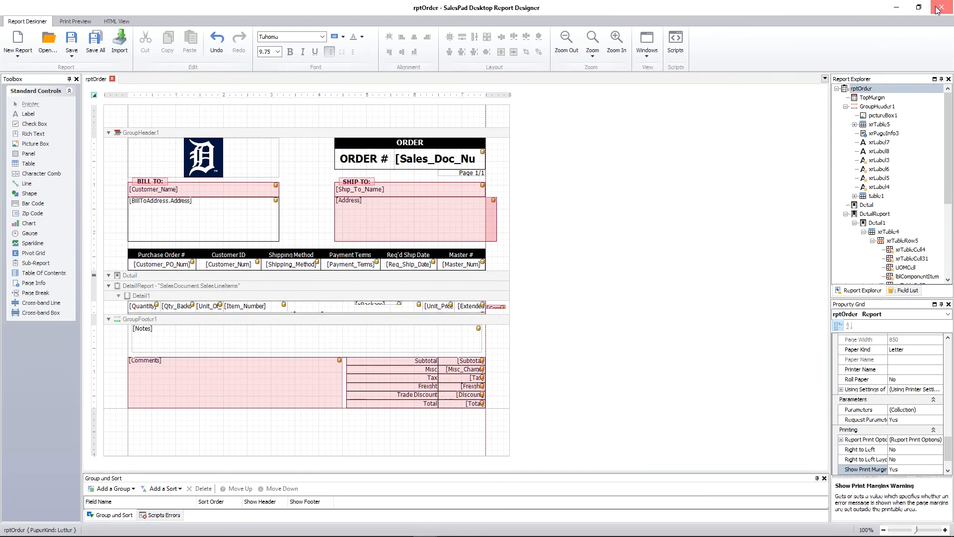
# Step: Reopen the Standard Order Form for design and narrow the Ship To address label back to the right page margin
pyautogui.click(91, 169)
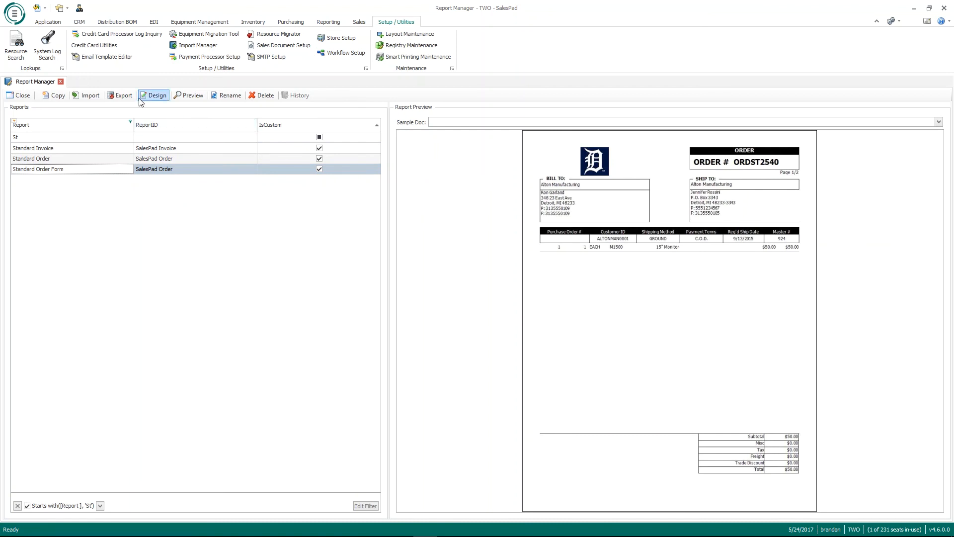
pyautogui.click(154, 96)
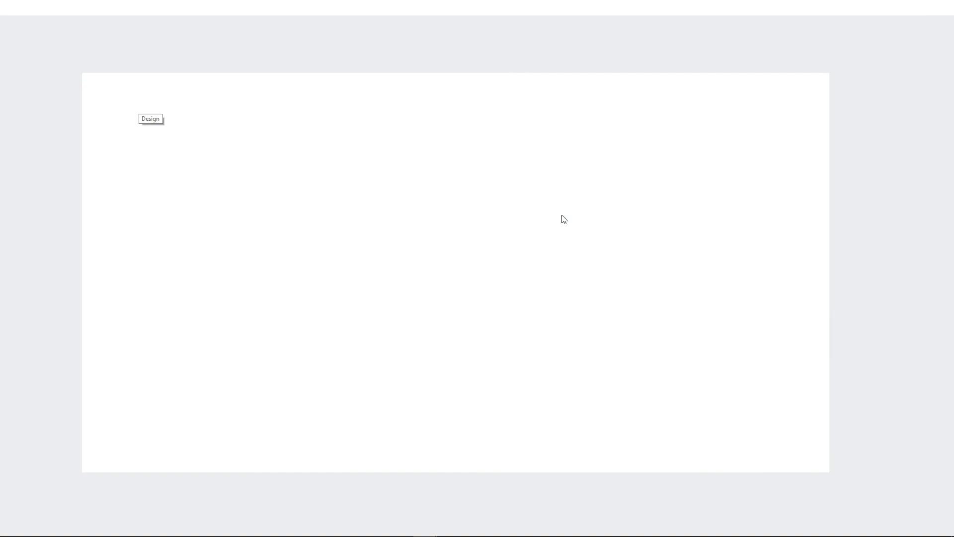
pyautogui.click(475, 219)
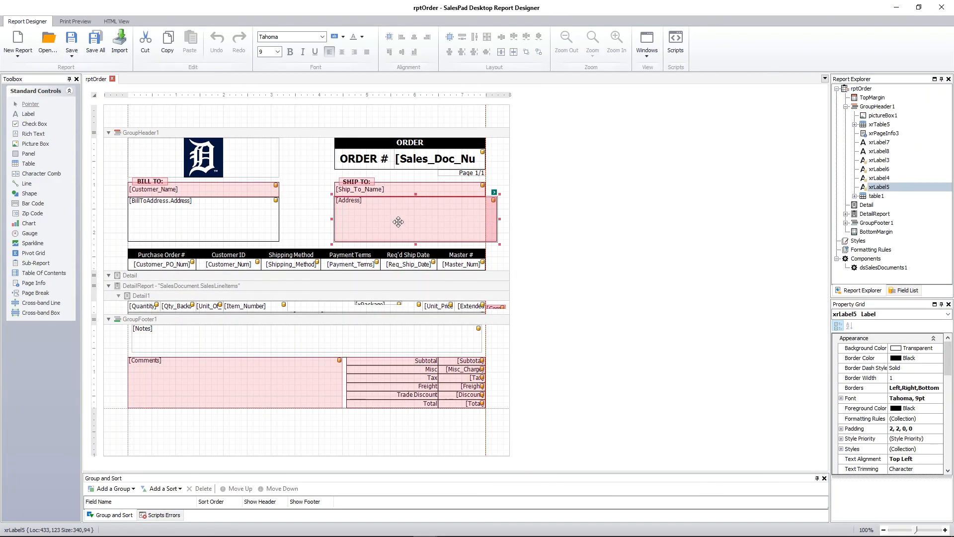
pyautogui.moveTo(499, 219); pyautogui.dragTo(488, 218)
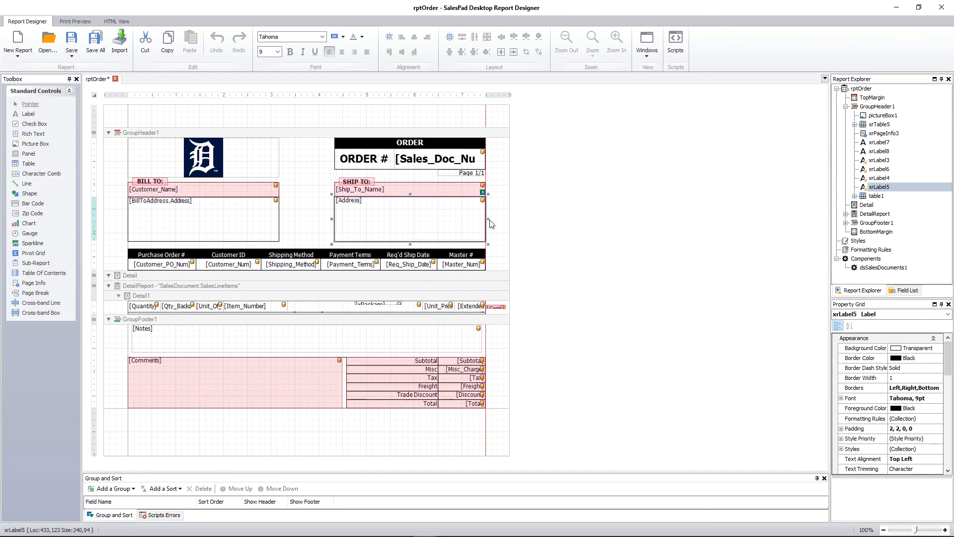
# Step: Delete the Master # heading cell and the [Master_Num] value cell from the order information table
pyautogui.click(455, 254)
pyautogui.press('Delete')
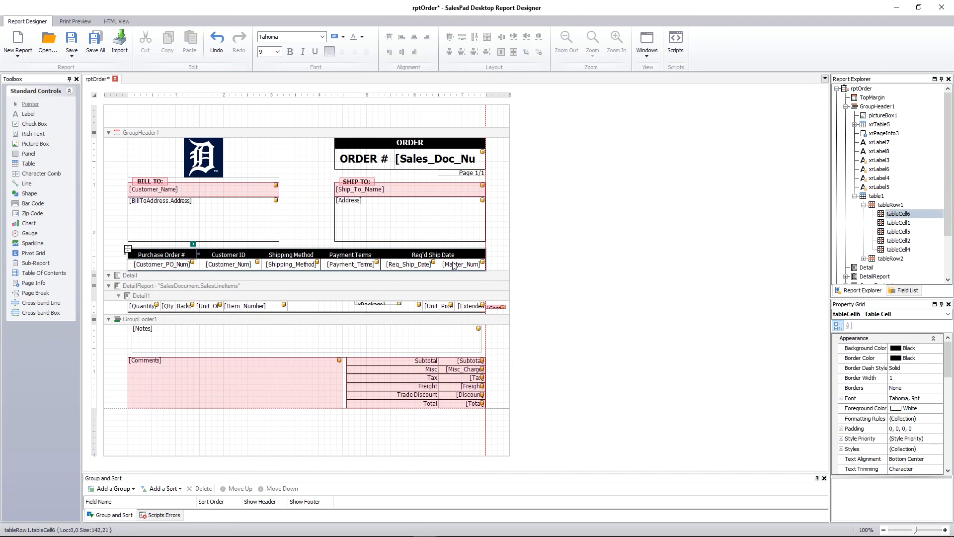
pyautogui.click(454, 265)
pyautogui.press('Delete')
pyautogui.click(309, 208)
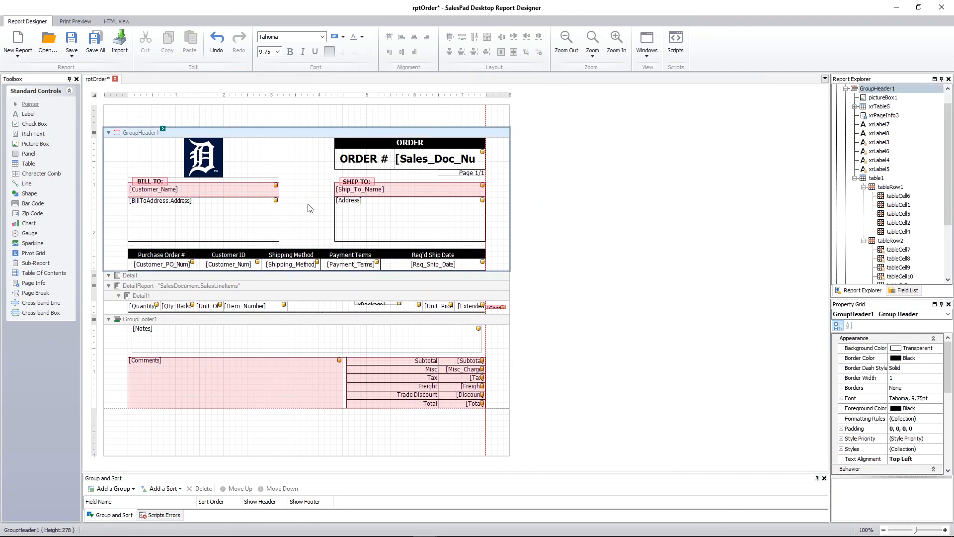
# Step: Save the changes to the order information table and exit the report designer
pyautogui.click(71, 40)
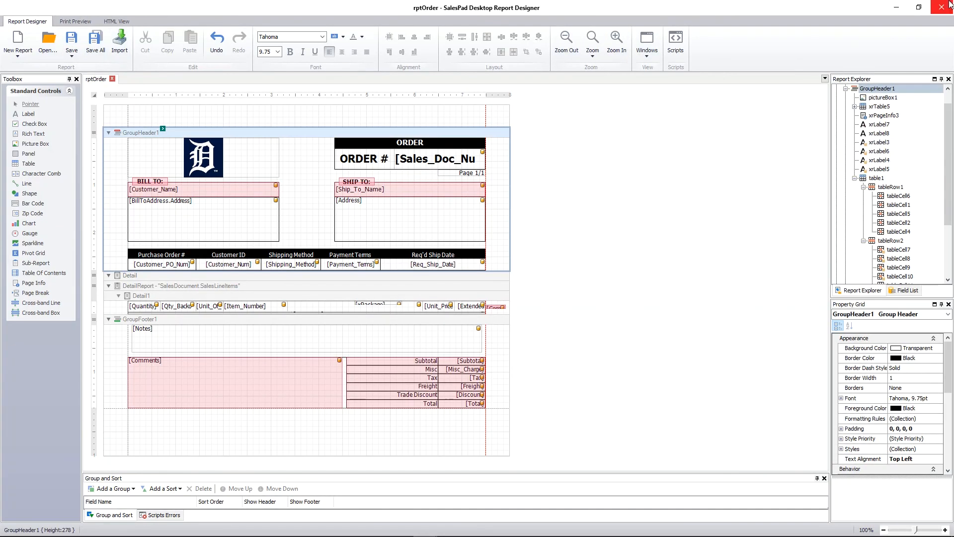
pyautogui.click(942, 7)
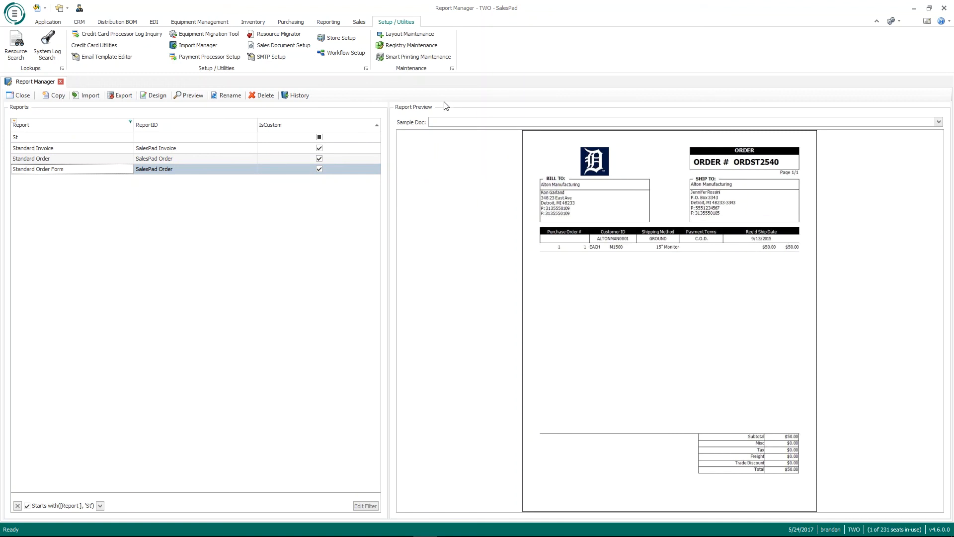
# Step: Replace the current Standard Order Form with version 1 from its report history and select the report again to preview it
pyautogui.click(296, 93)
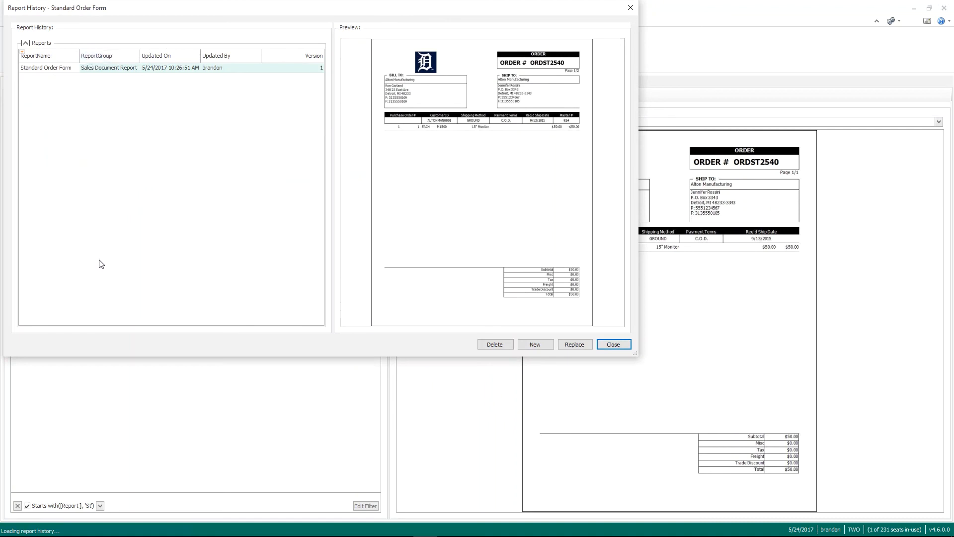
pyautogui.moveTo(180, 11); pyautogui.dragTo(269, 67)
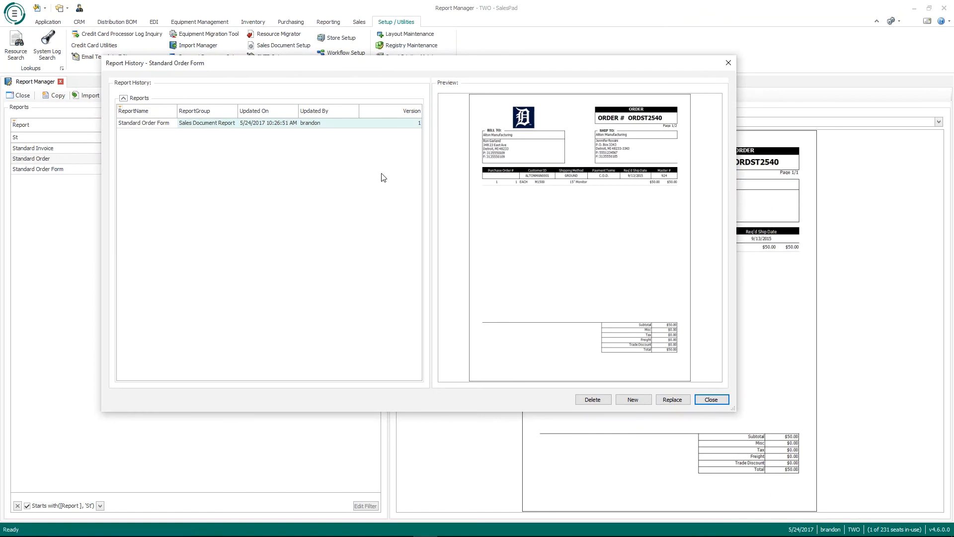
pyautogui.click(633, 400)
pyautogui.click(672, 400)
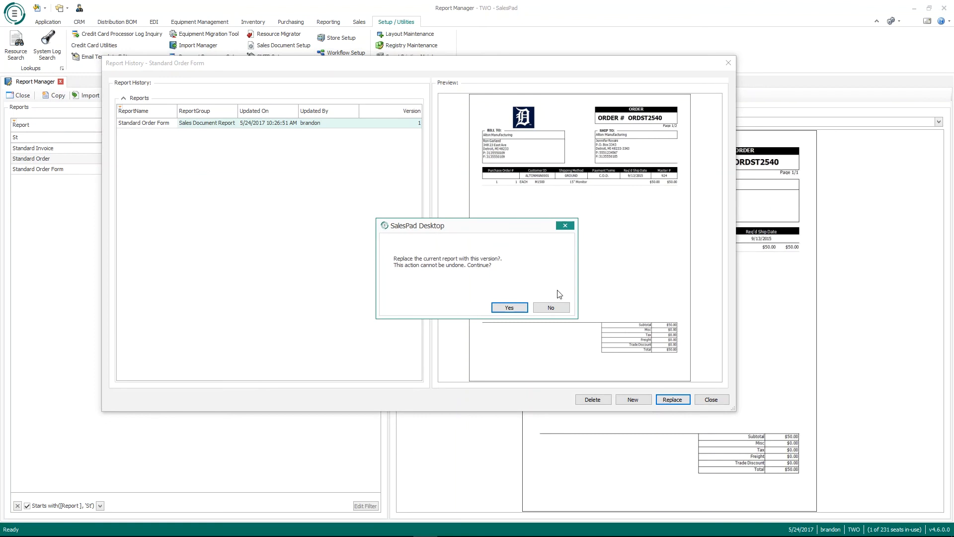
pyautogui.click(509, 308)
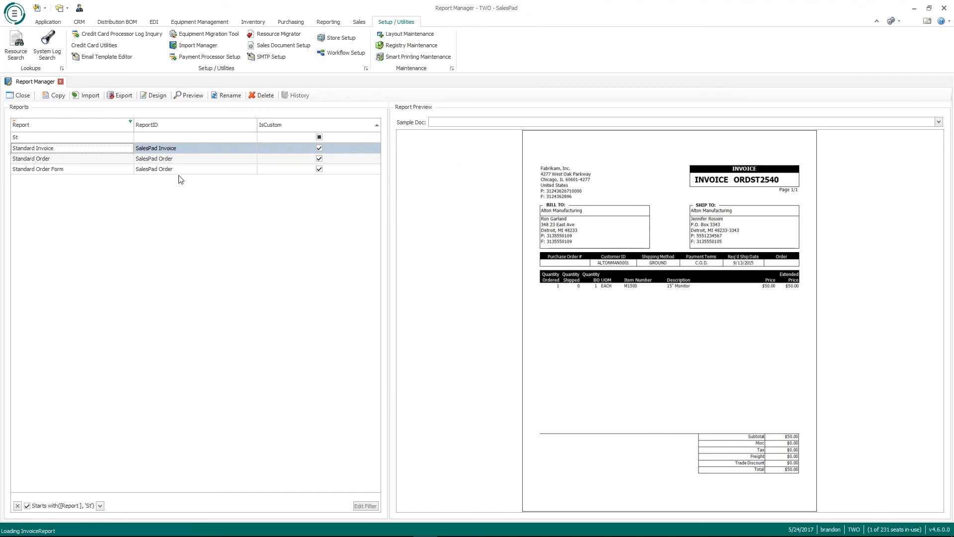
pyautogui.click(125, 170)
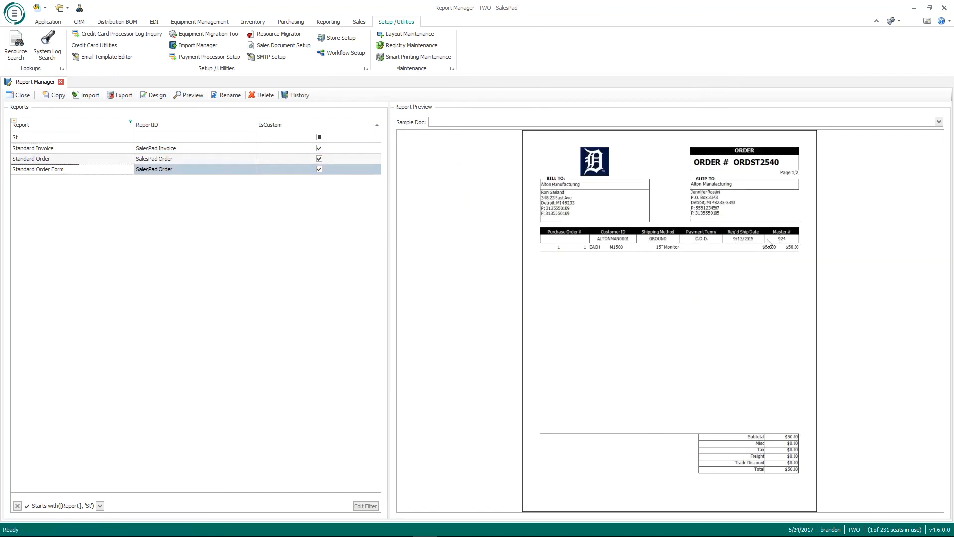
# Step: Browse the sample documents available for the Standard Order Form's preview
pyautogui.click(902, 122)
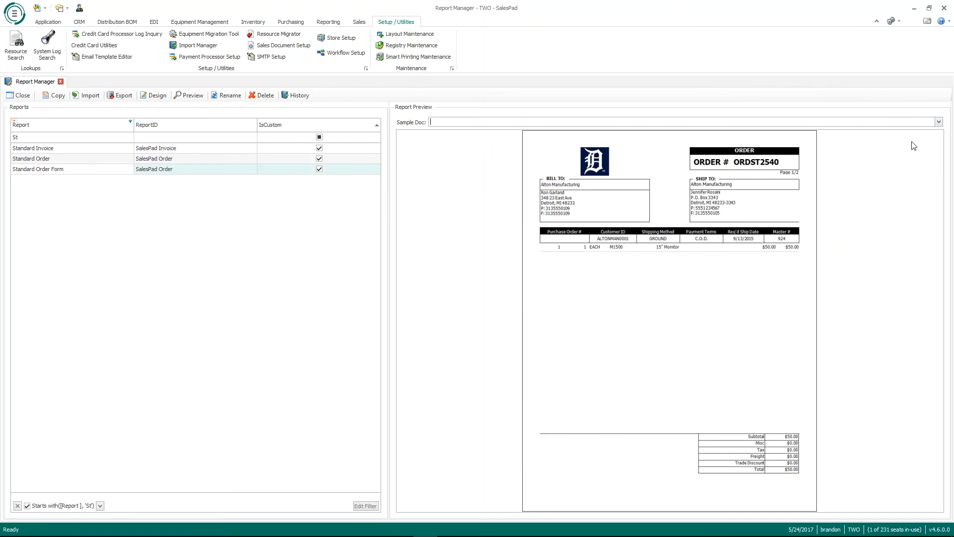
pyautogui.click(938, 123)
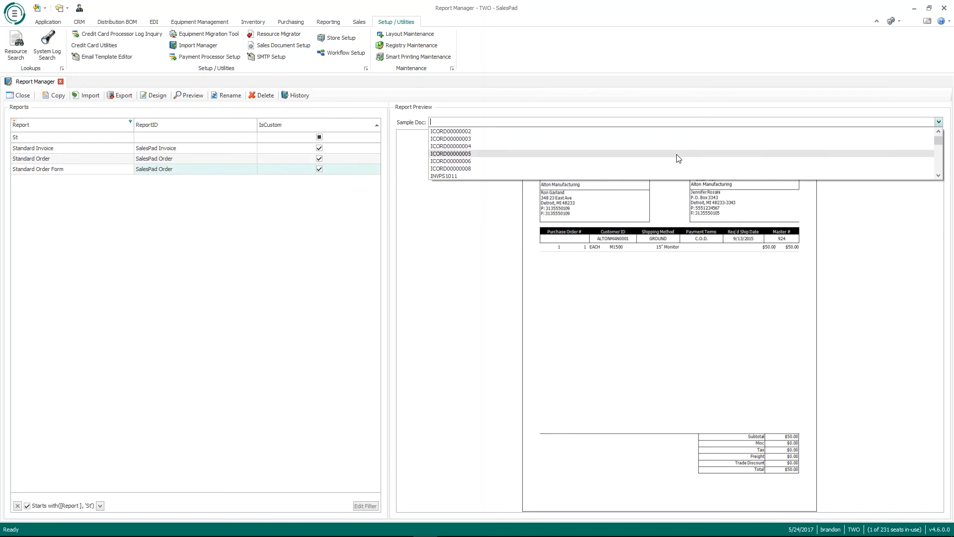
pyautogui.scroll(-5, 686, 152)
pyautogui.scroll(-10, 692, 149)
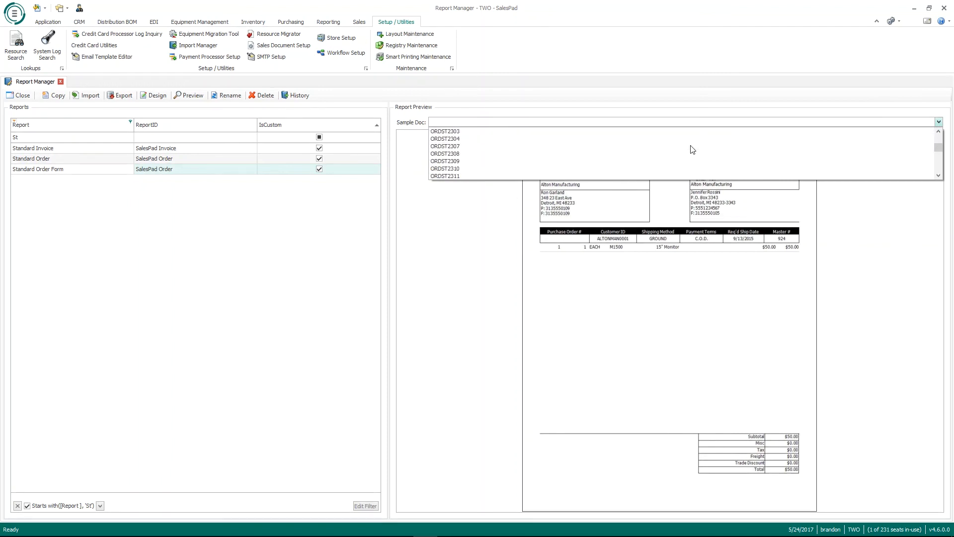